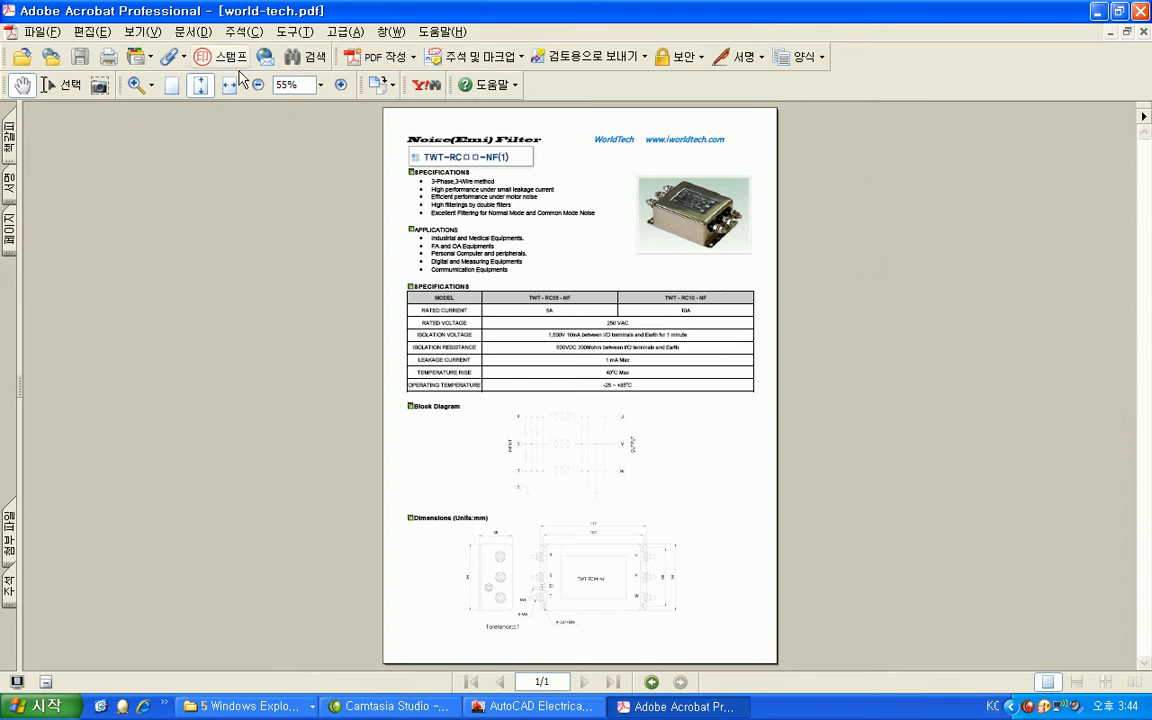
Enlarge the noise filter datasheet to 150% and review its specifications.
{"action": "left_click", "coordinate": [318, 85]}
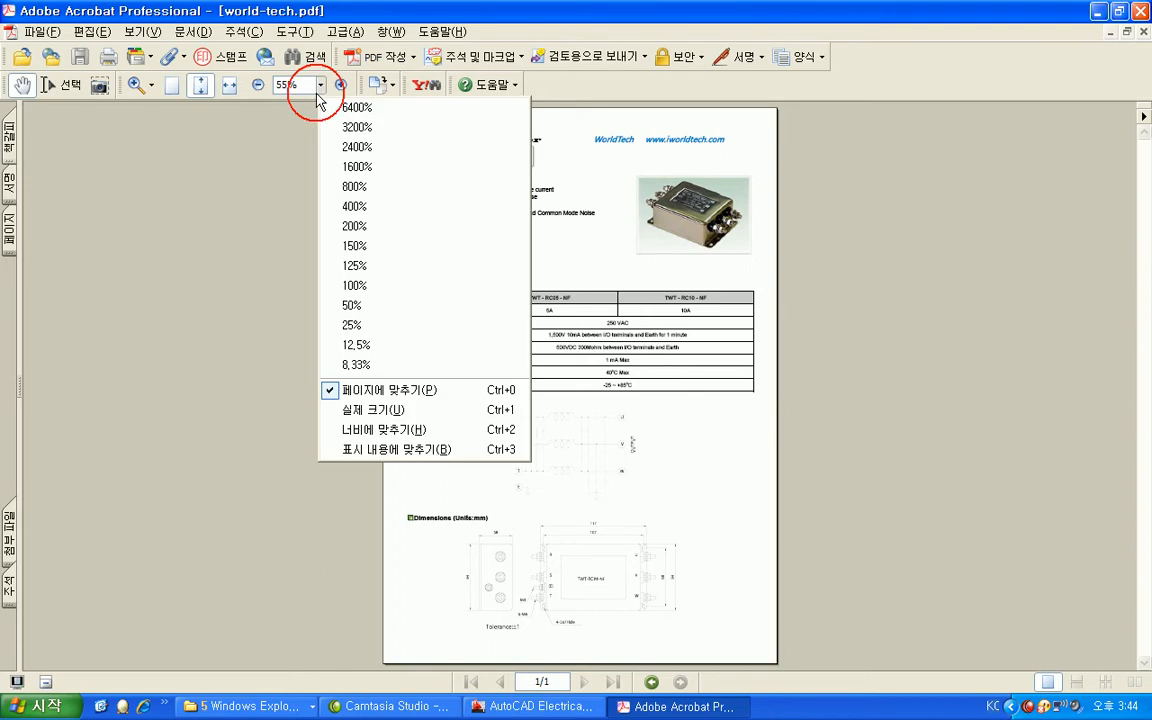
{"action": "left_click", "coordinate": [360, 247]}
{"action": "scroll", "coordinate": [468, 425], "scroll_direction": "down", "scroll_amount": 3}
{"action": "scroll", "coordinate": [468, 424], "scroll_direction": "up", "scroll_amount": 2}
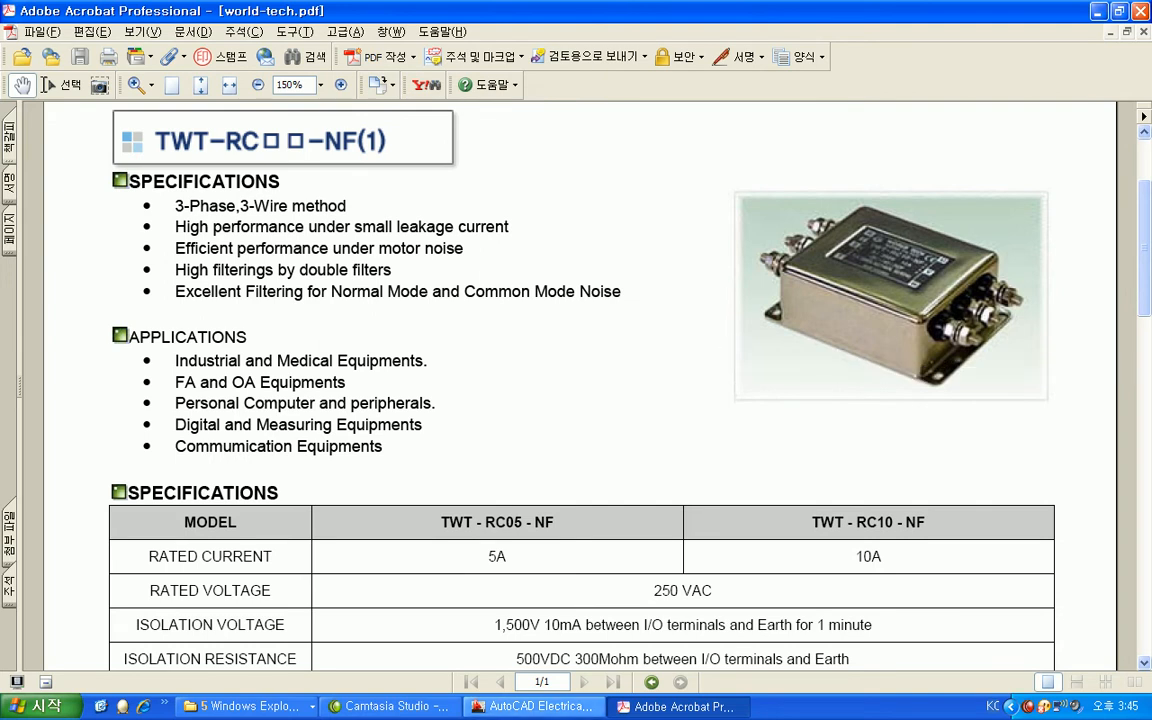
Switch to the Catalogs folder and open the default_cat.mdb database in Access.
{"action": "left_click", "coordinate": [293, 710]}
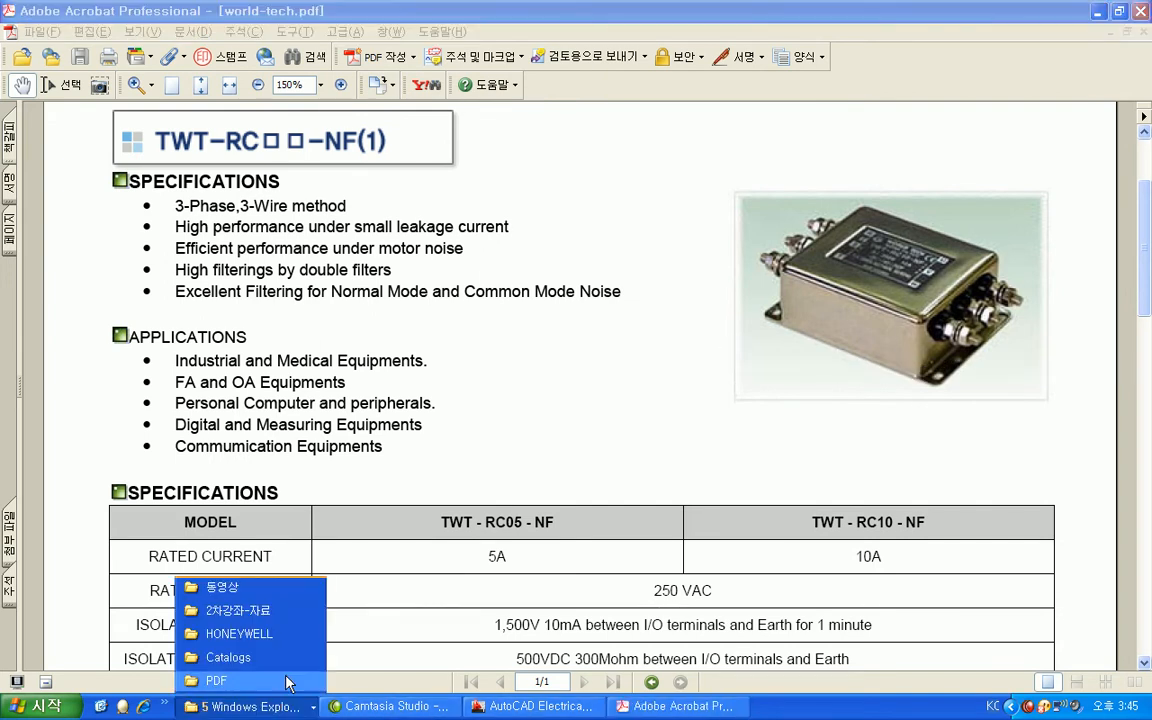
{"action": "left_click", "coordinate": [230, 657]}
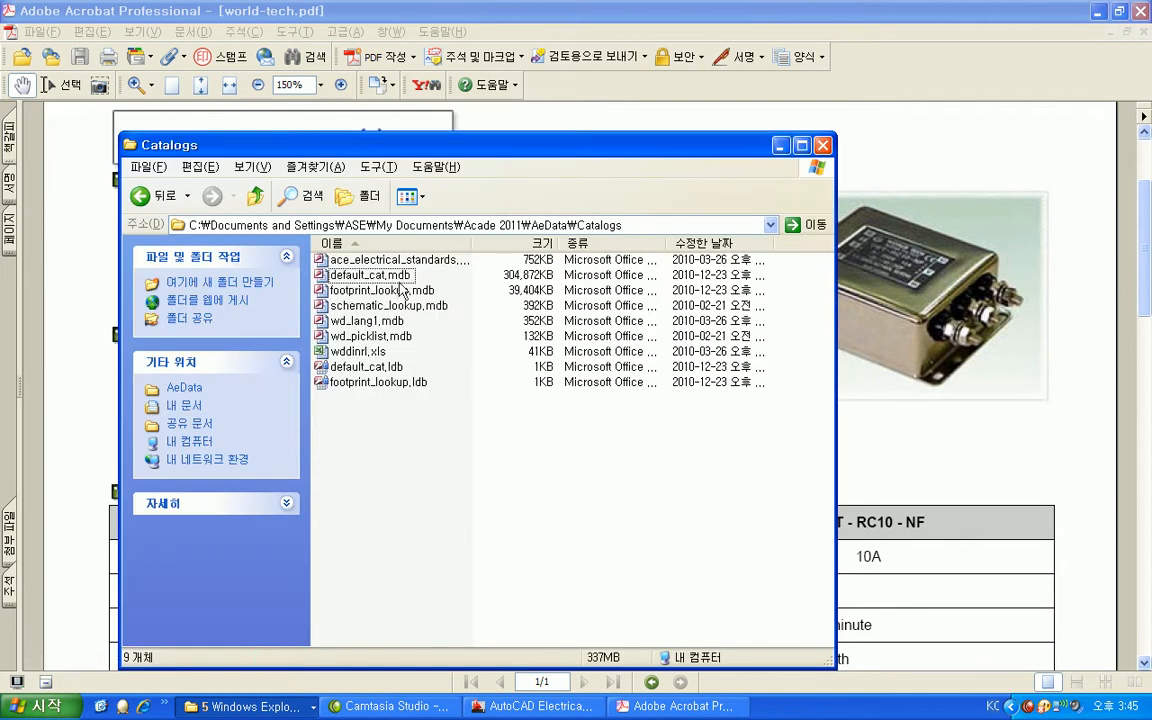
{"action": "left_click", "coordinate": [370, 274]}
{"action": "double_click", "coordinate": [371, 277]}
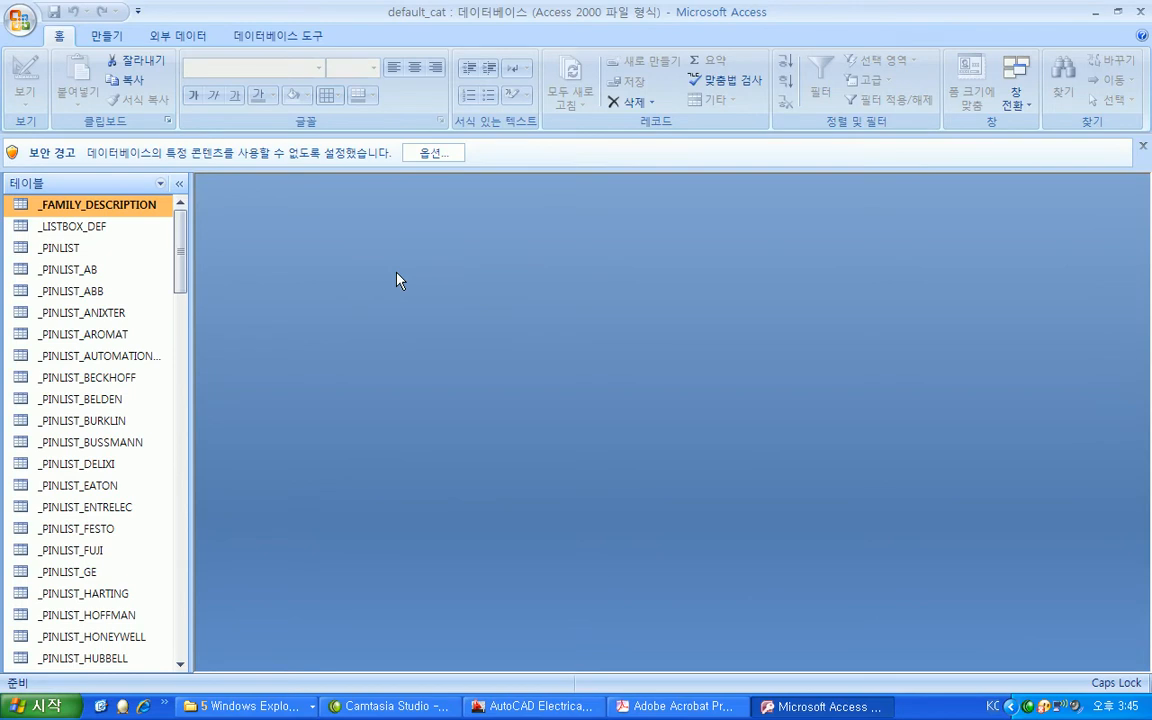
Find the CB table in the database's table list and copy it.
{"action": "left_click_drag", "start_coordinate": [180, 265], "coordinate": [178, 540]}
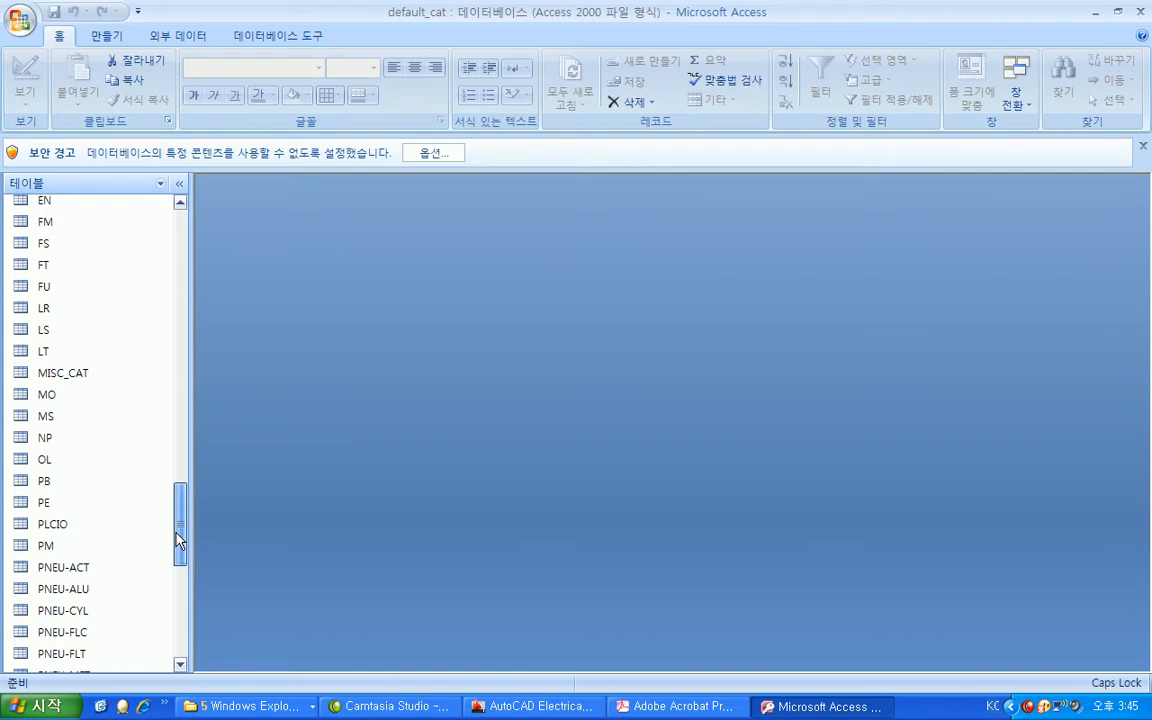
{"action": "left_click_drag", "start_coordinate": [178, 540], "coordinate": [160, 466]}
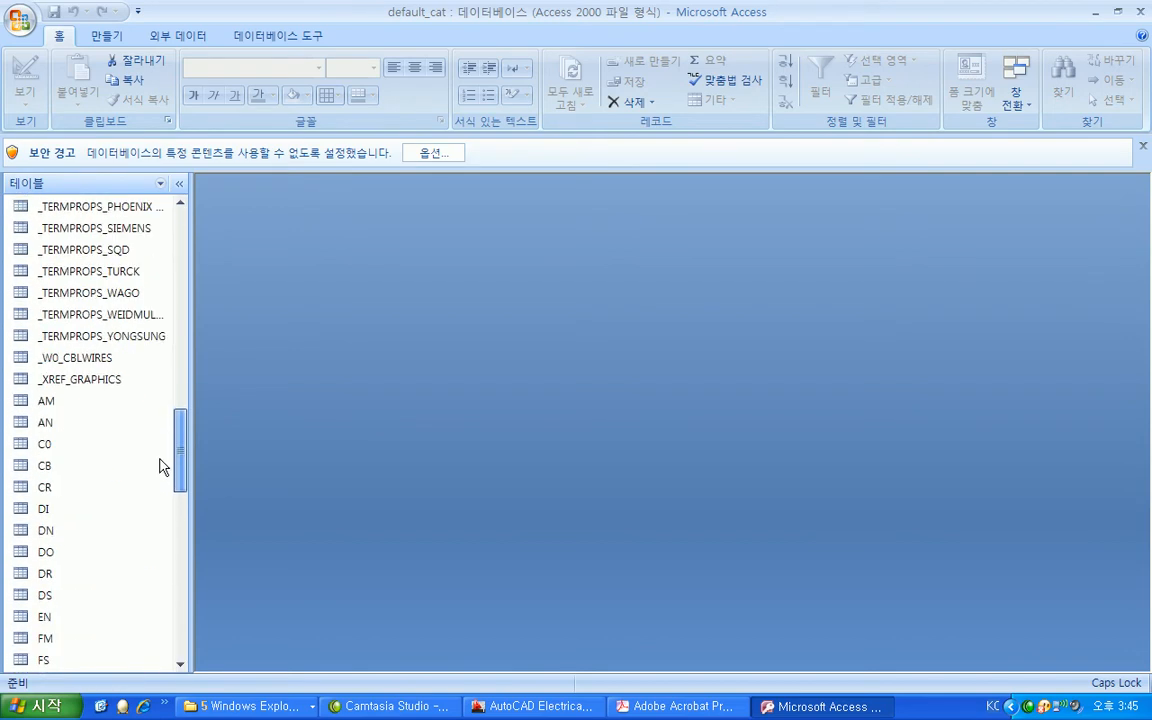
{"action": "left_click", "coordinate": [57, 468]}
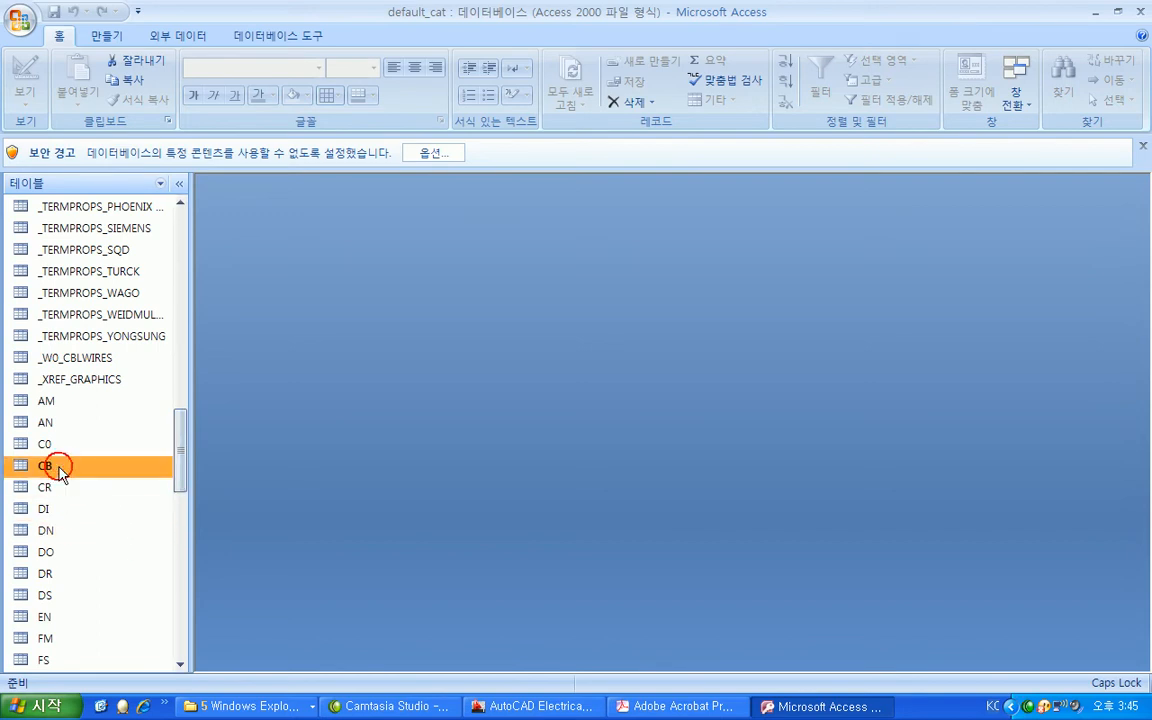
{"action": "right_click", "coordinate": [57, 468]}
{"action": "left_click", "coordinate": [117, 390]}
Paste the copied table as a new table named NF, with structure only.
{"action": "right_click", "coordinate": [90, 488]}
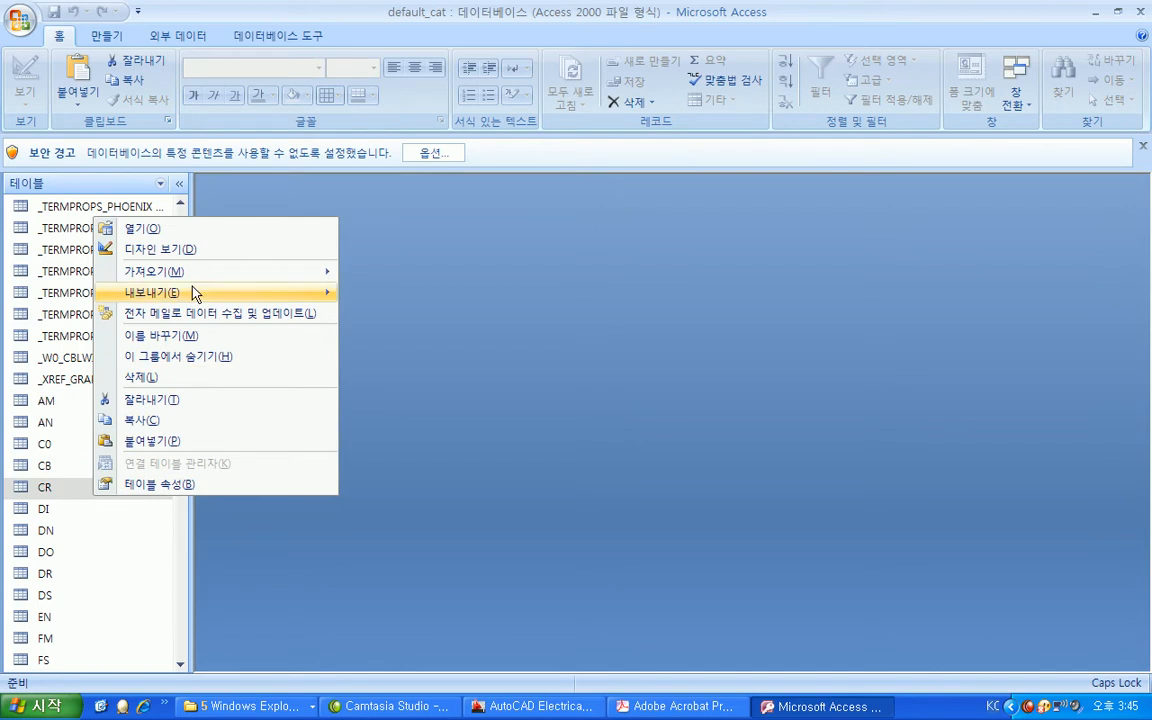
{"action": "left_click", "coordinate": [170, 442]}
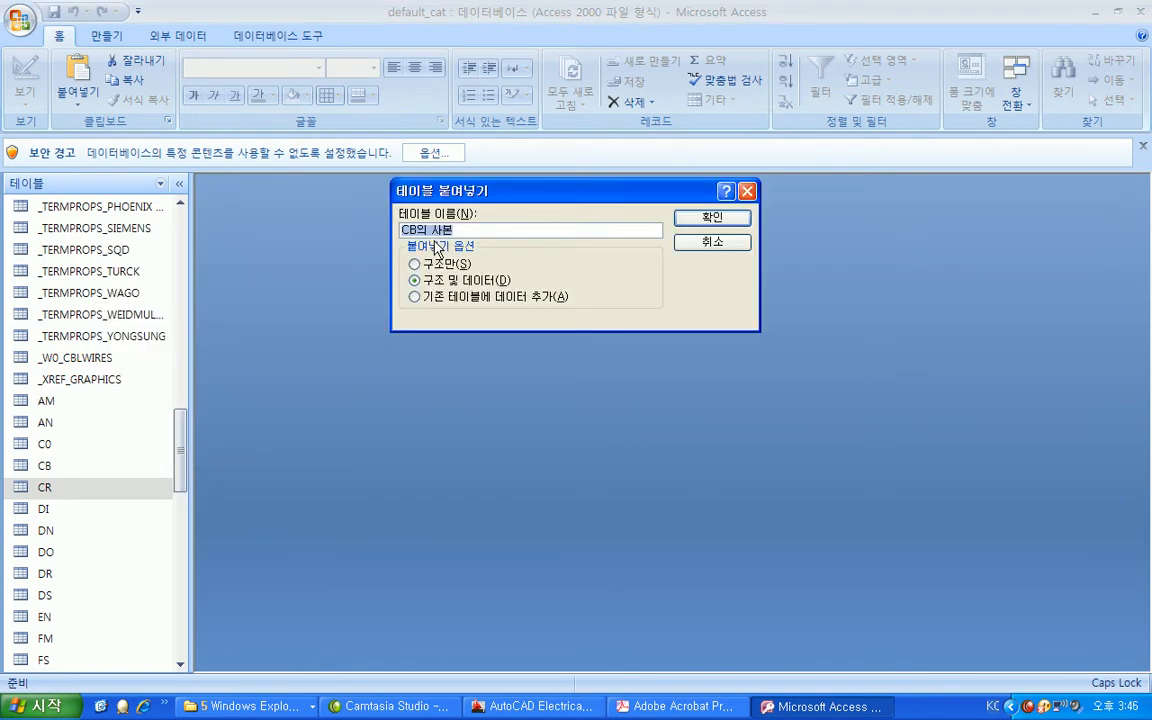
{"action": "type", "text": "ct"}
{"action": "key", "text": "BackSpace"}
{"action": "key", "text": "BackSpace"}
{"action": "type", "text": "NF"}
{"action": "left_click", "coordinate": [440, 263]}
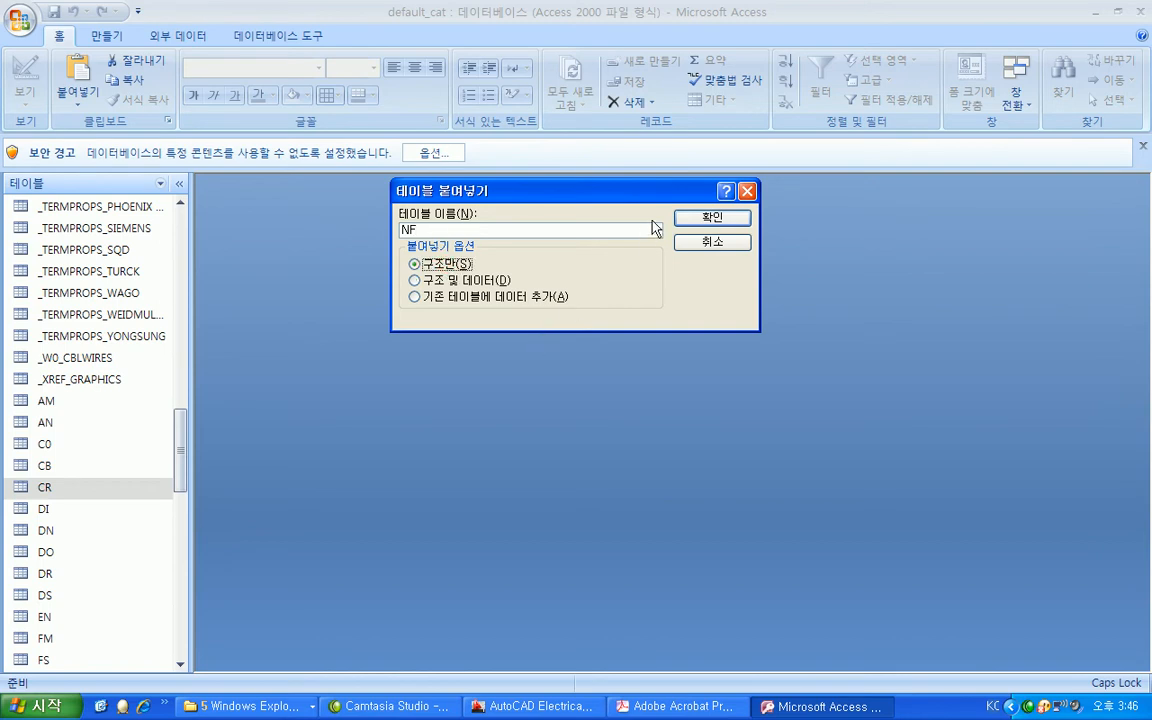
{"action": "left_click", "coordinate": [684, 219]}
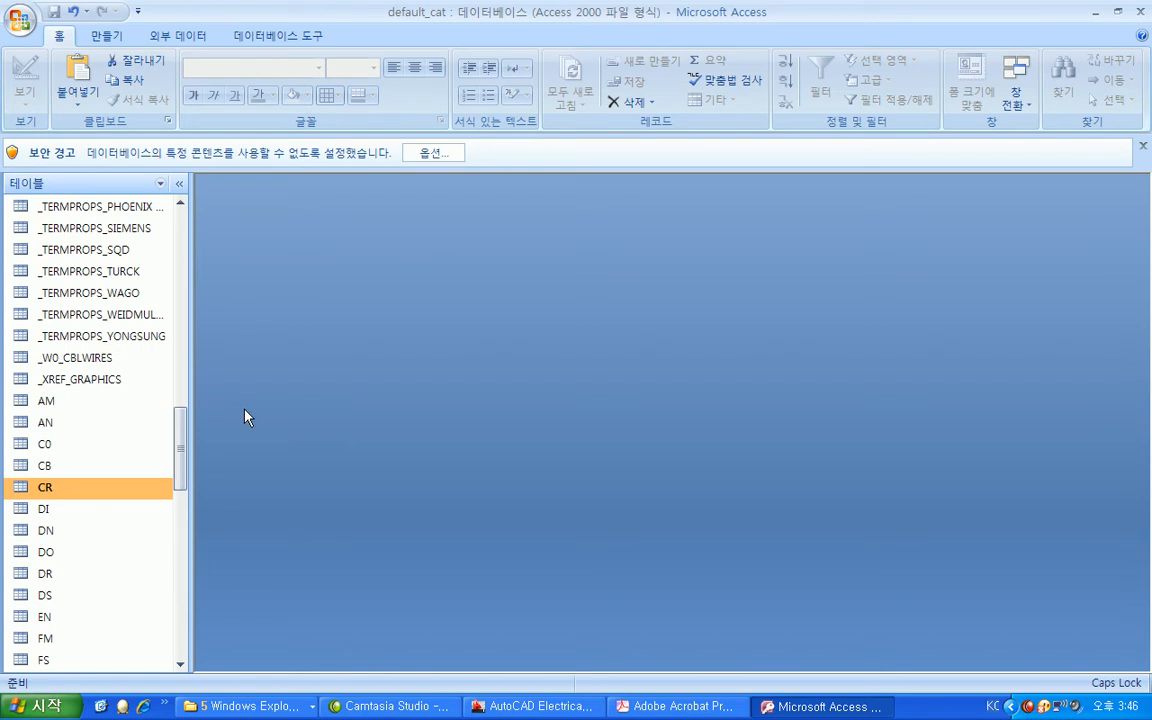
Find the new NF table in the table list and open it for data entry.
{"action": "left_click_drag", "start_coordinate": [180, 450], "coordinate": [185, 501]}
{"action": "left_click", "coordinate": [57, 580]}
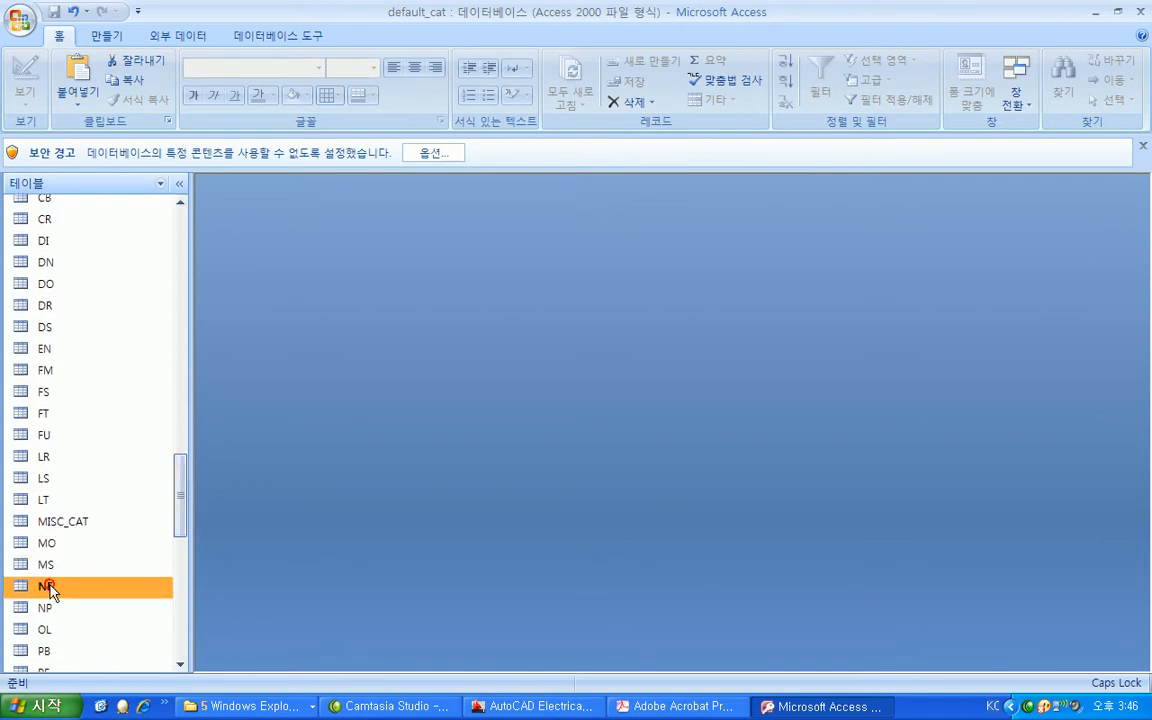
{"action": "double_click", "coordinate": [48, 588]}
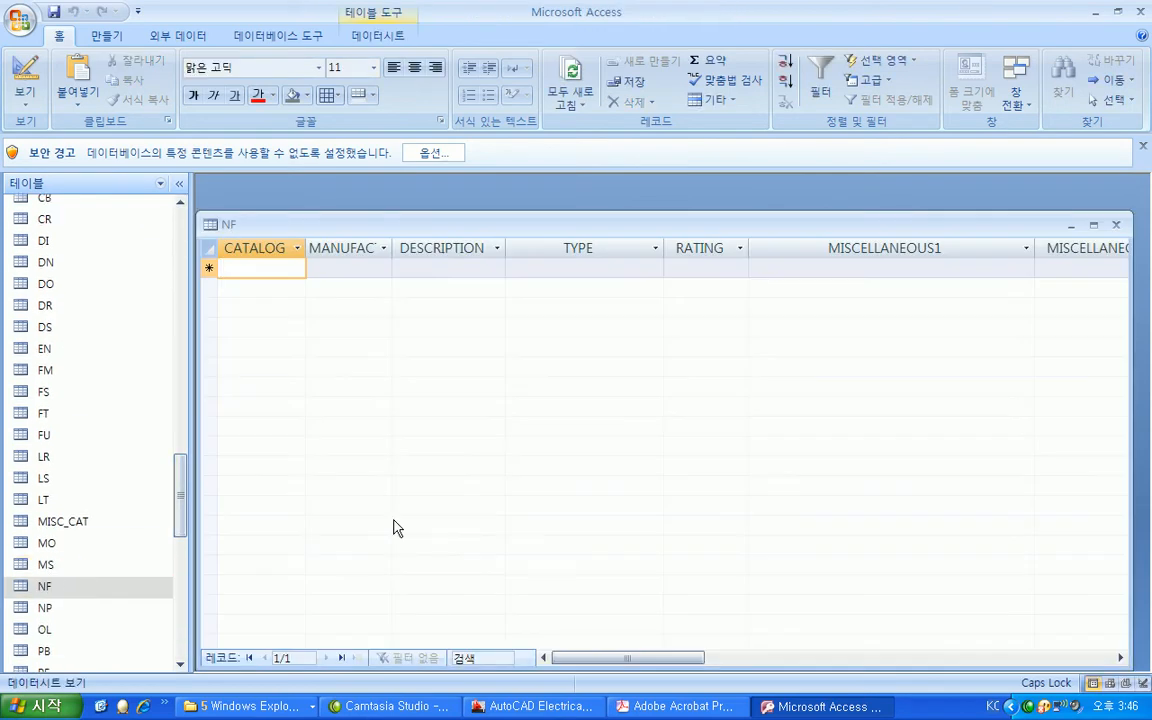
Switch to the world-tech.pdf datasheet in Acrobat and check the filter's manufacturer, model names and ratings.
{"action": "left_click", "coordinate": [640, 706]}
{"action": "scroll", "coordinate": [472, 540], "scroll_direction": "down", "scroll_amount": 1}
{"action": "scroll", "coordinate": [473, 540], "scroll_direction": "down", "scroll_amount": 1}
{"action": "scroll", "coordinate": [473, 540], "scroll_direction": "up", "scroll_amount": 4}
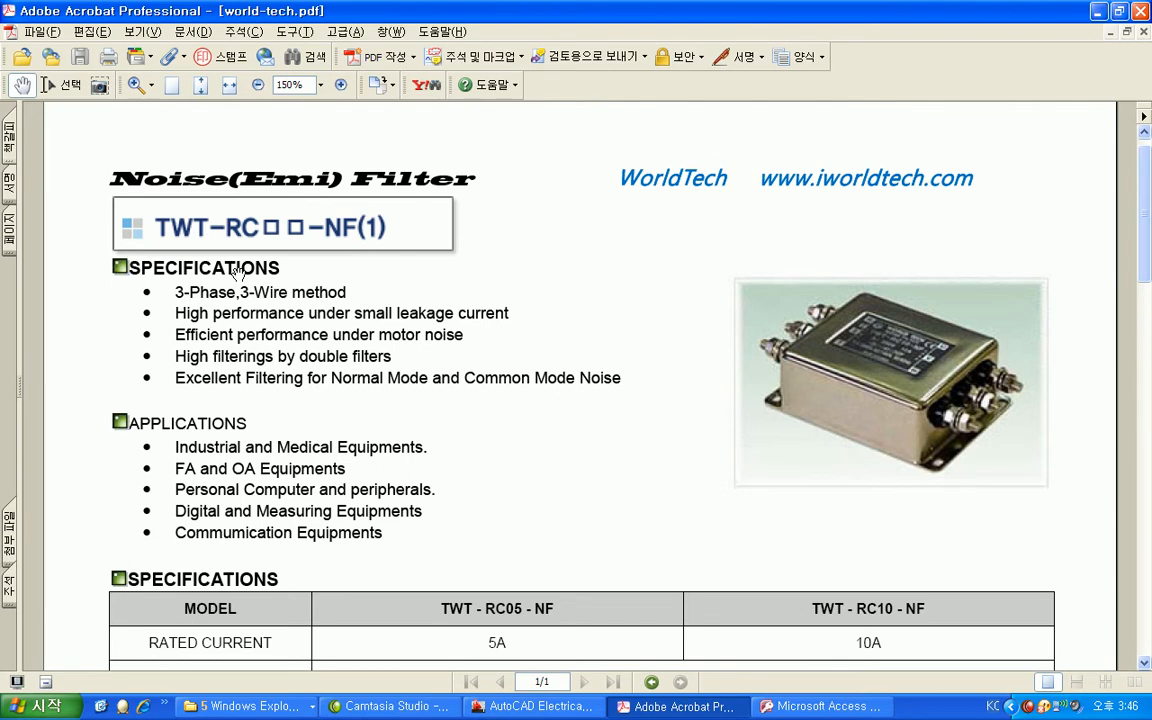
{"action": "scroll", "coordinate": [293, 391], "scroll_direction": "down", "scroll_amount": 4}
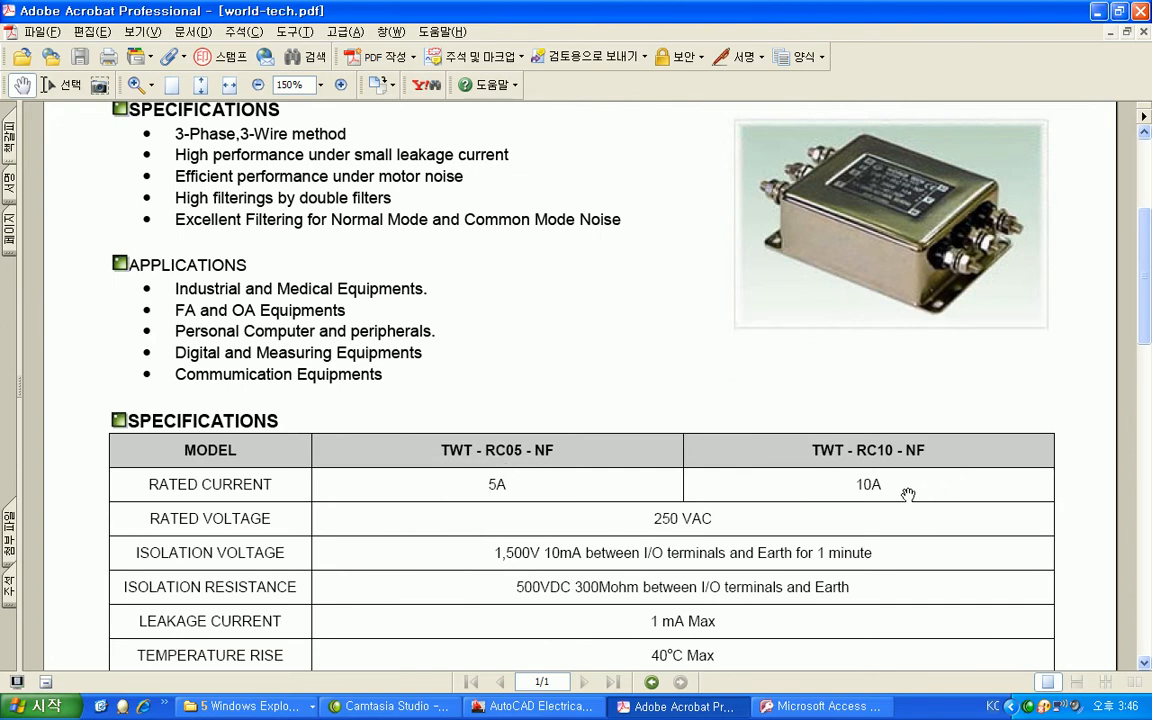
Return to the NF table in Access and enter TWT-RC05-NF as the first record's CATALOG value.
{"action": "left_click", "coordinate": [820, 706]}
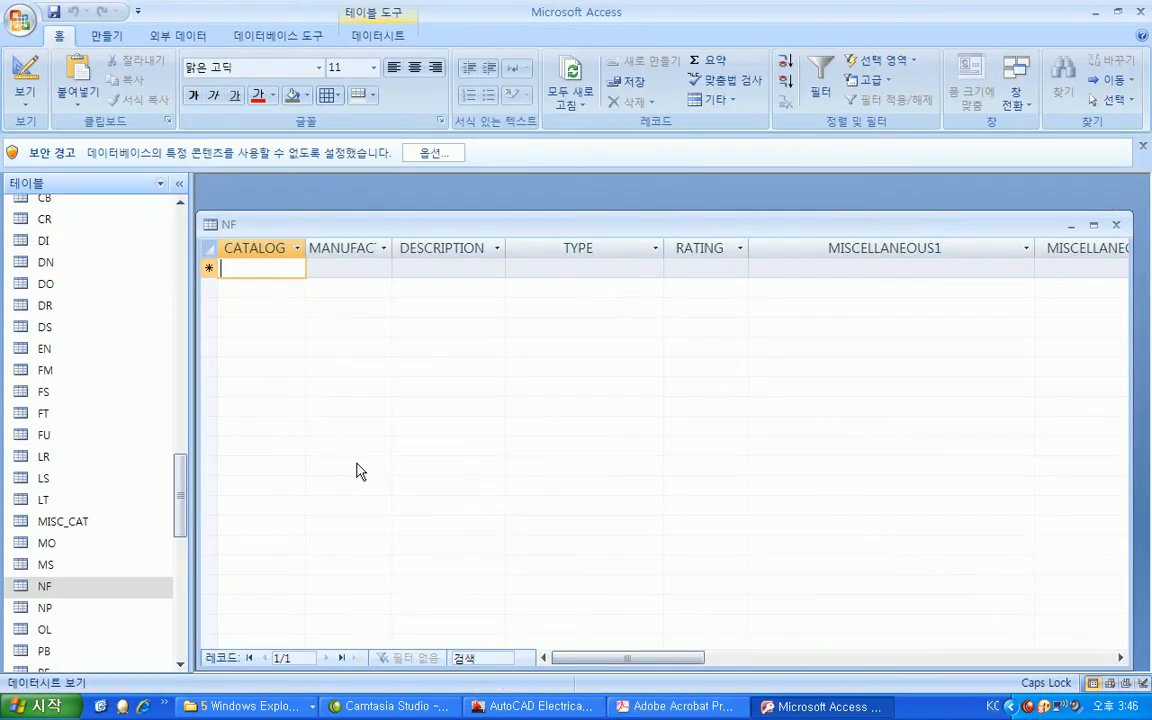
{"action": "type", "text": "ㅜ"}
{"action": "key", "text": "BackSpace"}
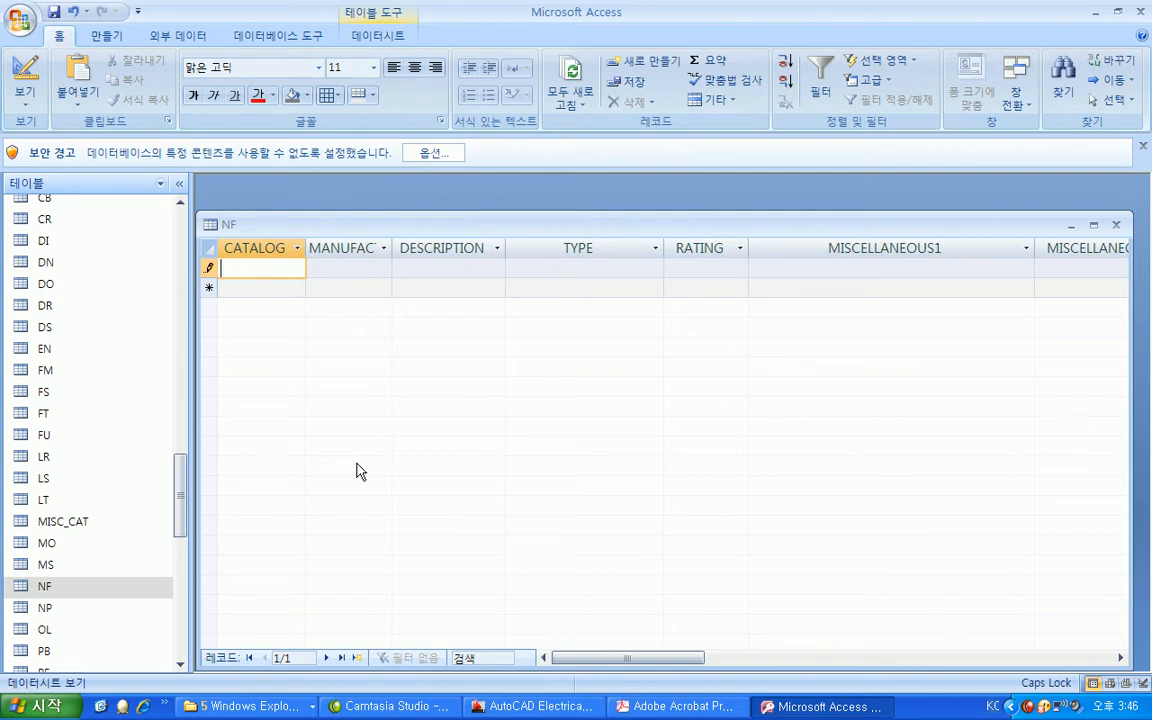
{"action": "key", "text": "Caps_Lock"}
{"action": "type", "text": "twt"}
{"action": "key", "text": "BackSpace"}
{"action": "key", "text": "BackSpace"}
{"action": "key", "text": "BackSpace"}
{"action": "key", "text": "Caps_Lock"}
{"action": "type", "text": "TWT-RC05-NF"}
{"action": "key", "text": "Tab"}
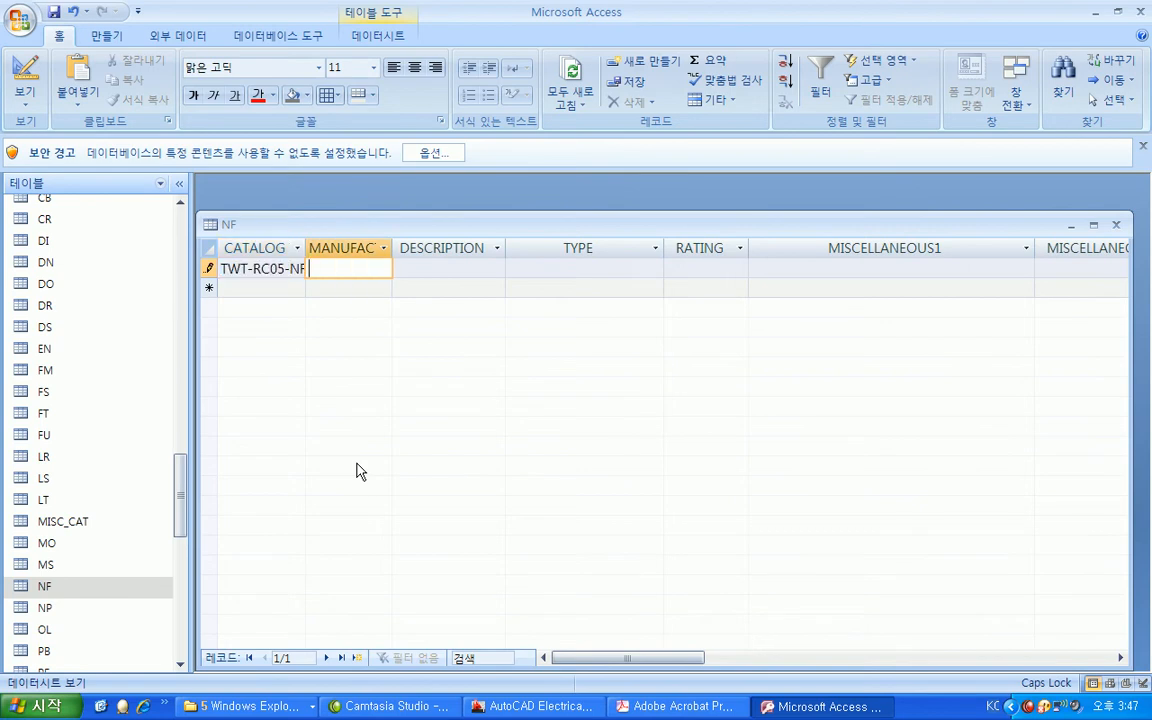
Enter WorldTech as the manufacturer of the TWT-RC05-NF record.
{"action": "key", "text": "Caps_Lock"}
{"action": "type", "text": "짹ㅣㅇ"}
{"action": "key", "text": "BackSpace"}
{"action": "key", "text": "BackSpace"}
{"action": "type", "text": "WorldTech"}
{"action": "key", "text": "Tab"}
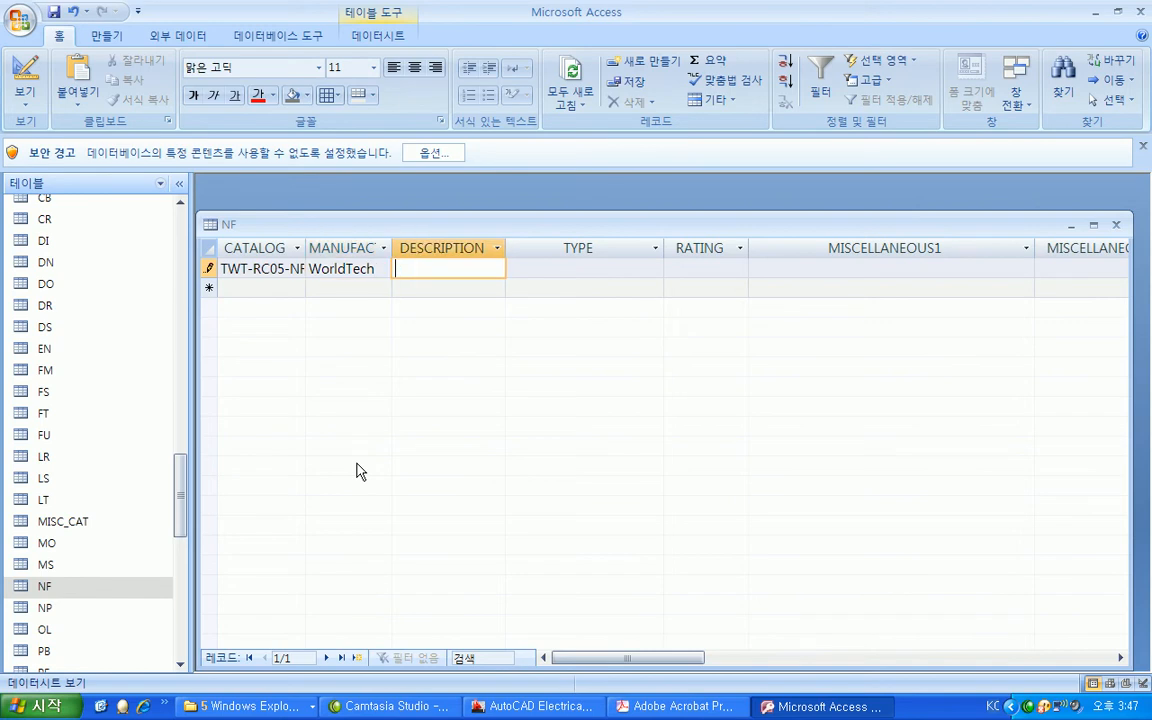
Set the first record's DESCRIPTION to NOISE FILTER and its TYPE to 3PHASE.
{"action": "type", "text": "NOISE FILTER"}
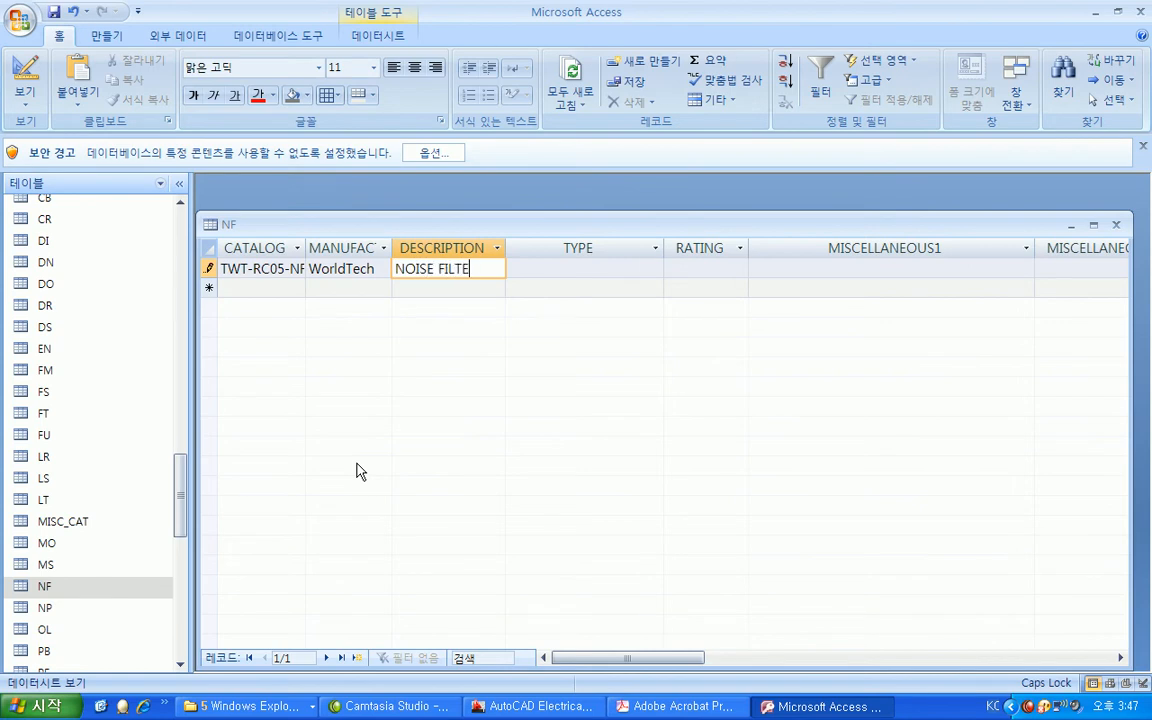
{"action": "key", "text": "Tab"}
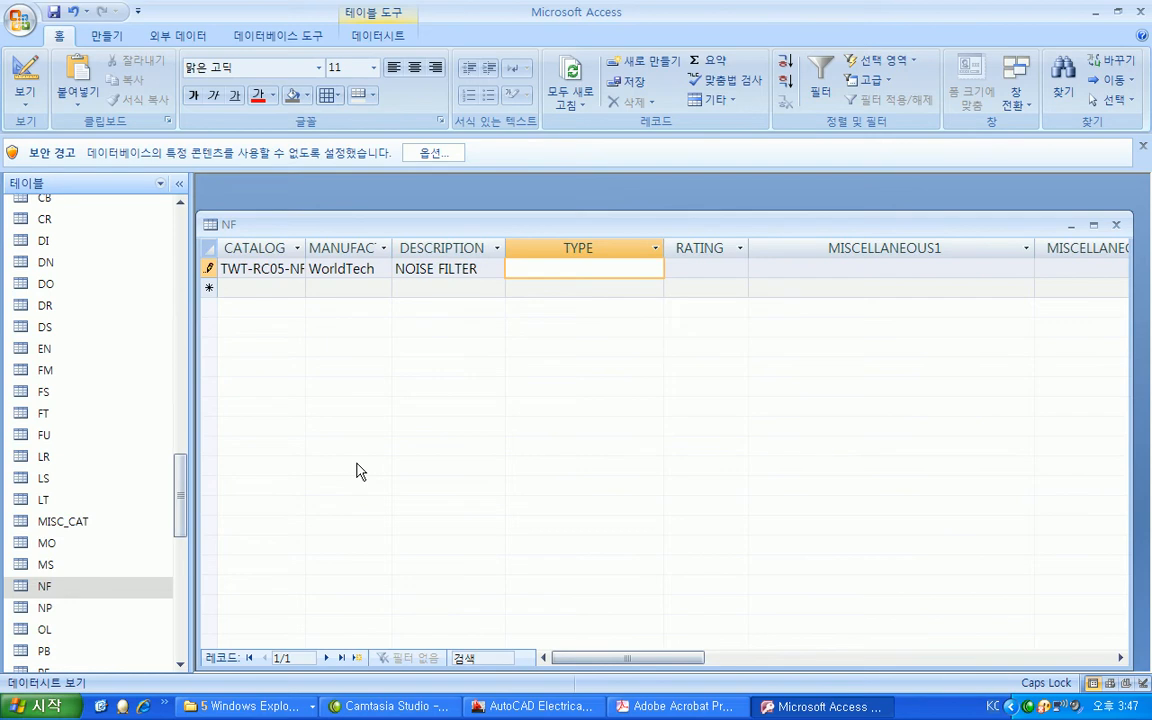
{"action": "type", "text": "3ㅔ"}
{"action": "key", "text": "BackSpace"}
{"action": "type", "text": "PHASE"}
{"action": "key", "text": "Tab"}
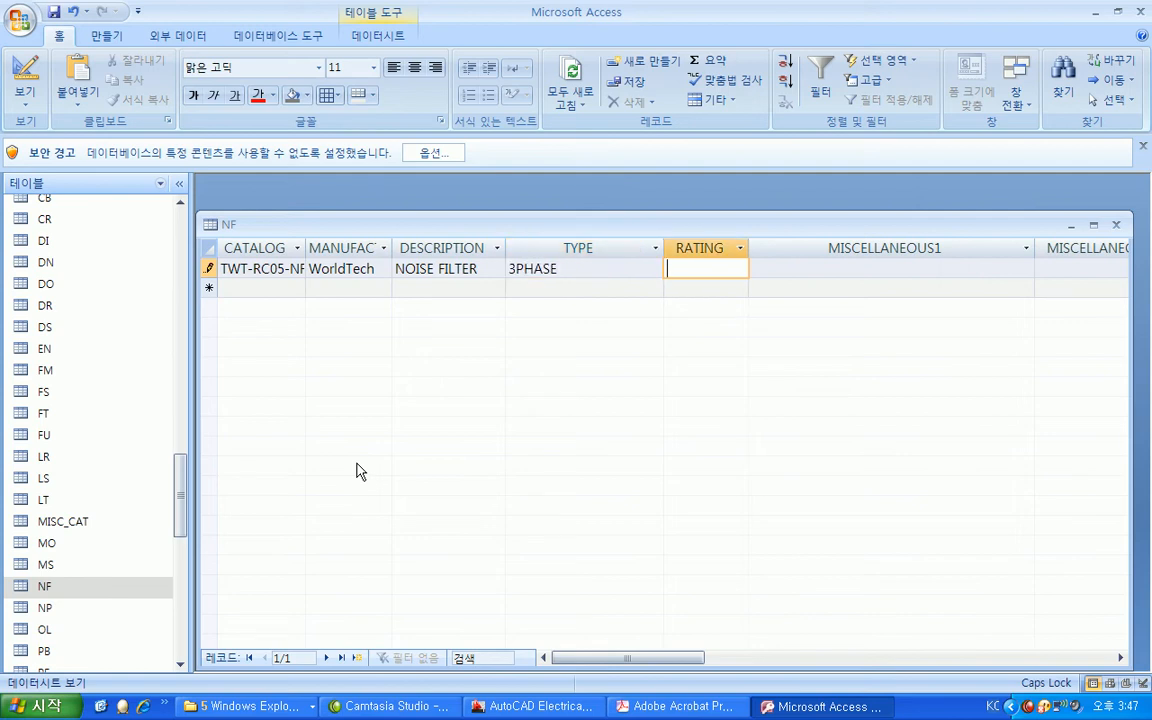
Set the first record's RATING to 5A and its MISCELLANEOUS1 value to 250VAC.
{"action": "type", "text": "5A"}
{"action": "key", "text": "Tab"}
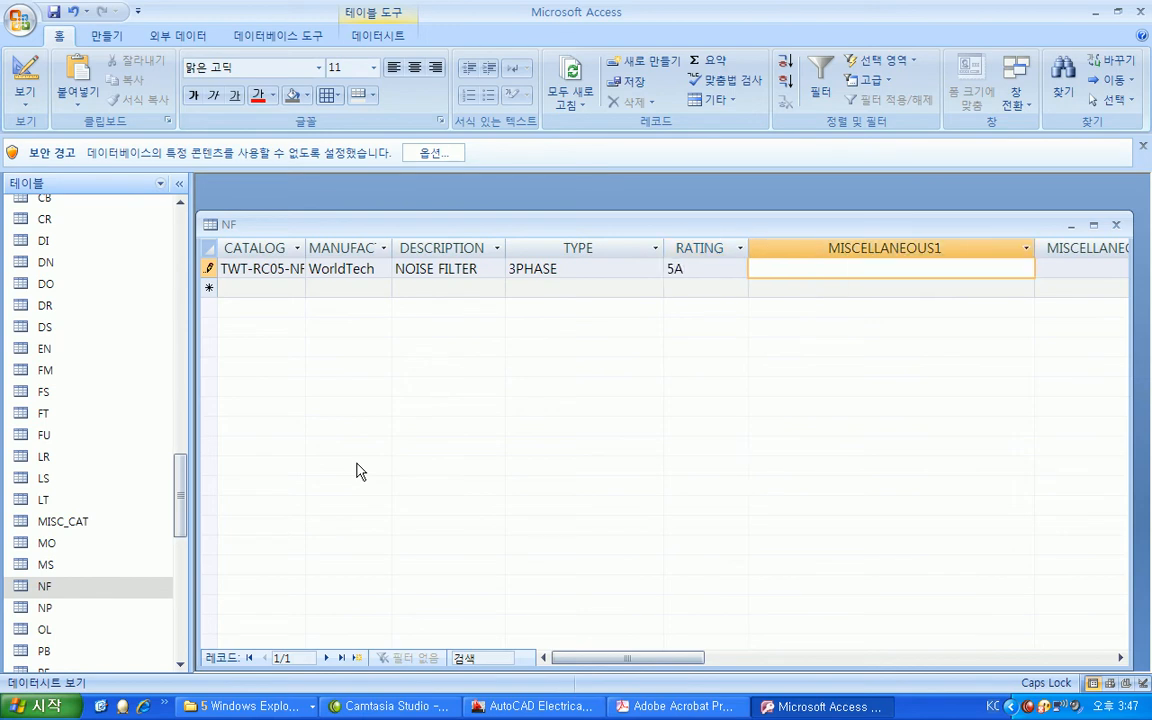
{"action": "type", "text": "250VAC"}
Enter RATING1=5A in the TEXTVALUE field of the TWT-RC05-NF record.
{"action": "left_click_drag", "start_coordinate": [589, 658], "coordinate": [797, 642]}
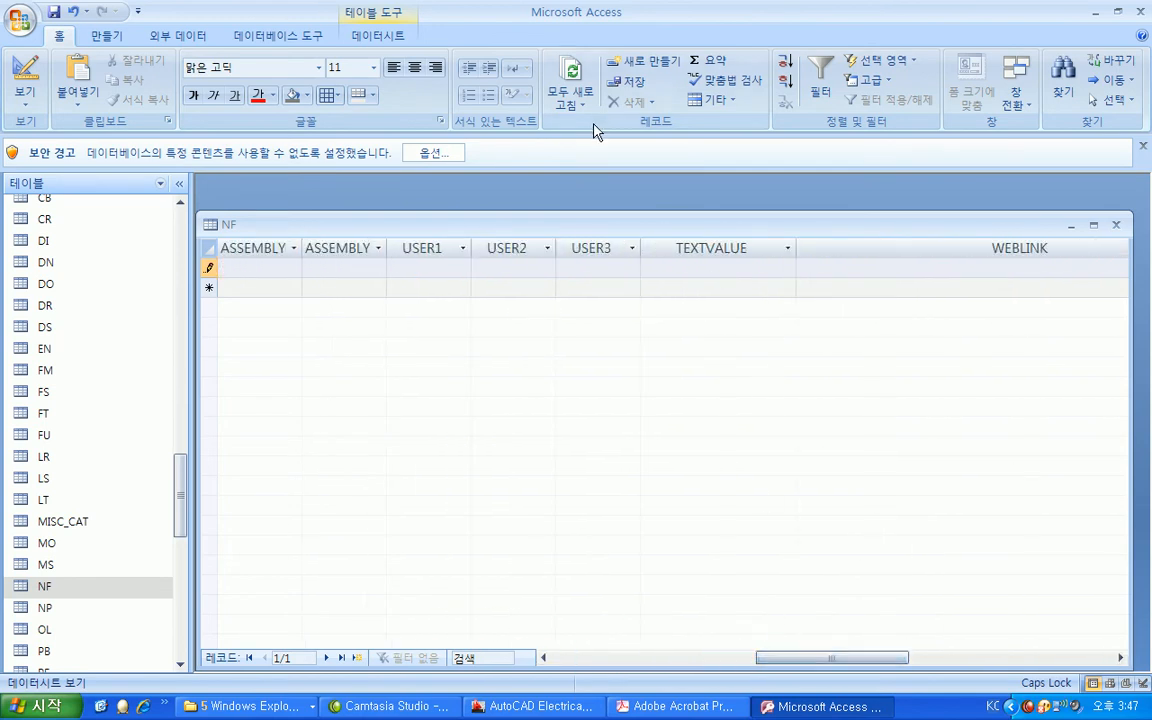
{"action": "left_click", "coordinate": [683, 267]}
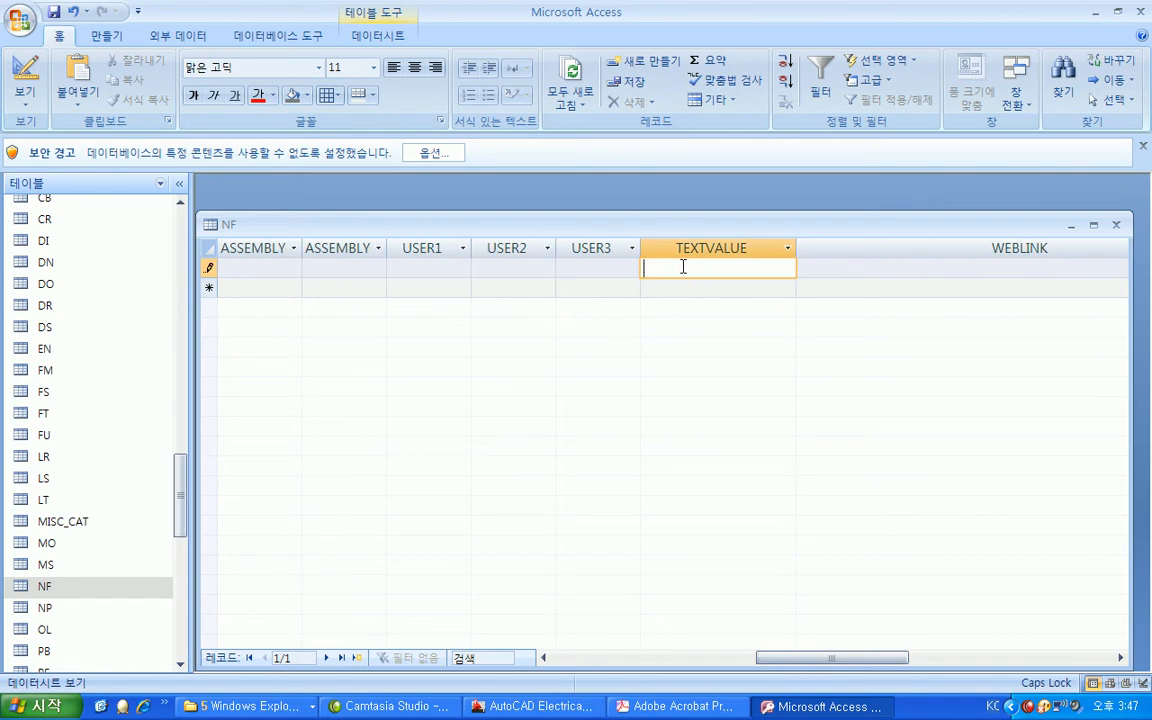
{"action": "type", "text": "RATING1=5A"}
{"action": "key", "text": "Tab"}
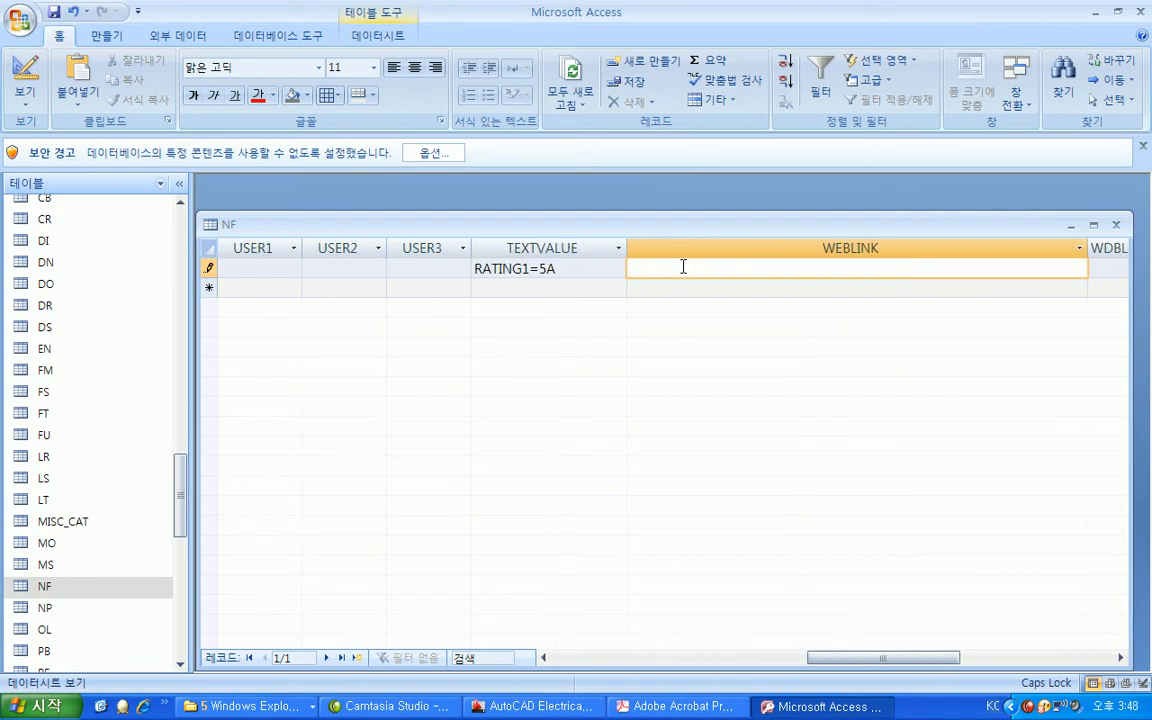
Duplicate the whole TWT-RC05-NF record into the empty row below it.
{"action": "left_click_drag", "start_coordinate": [929, 665], "coordinate": [663, 671]}
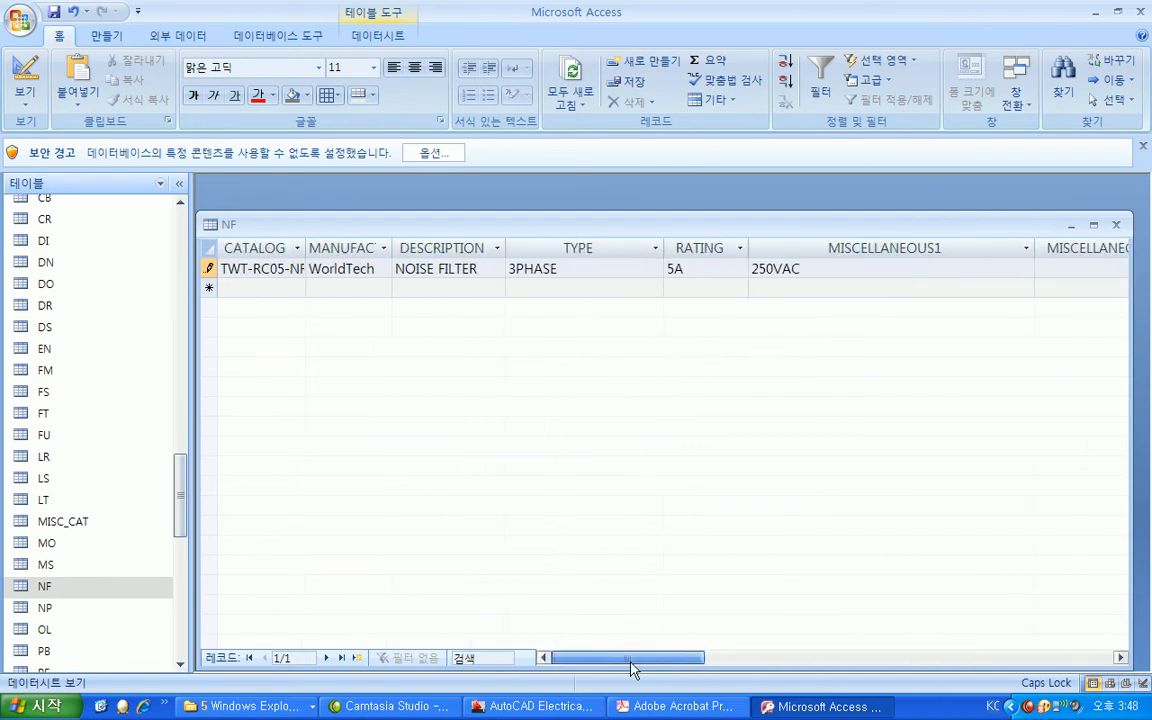
{"action": "left_click", "coordinate": [203, 268]}
{"action": "right_click", "coordinate": [203, 268]}
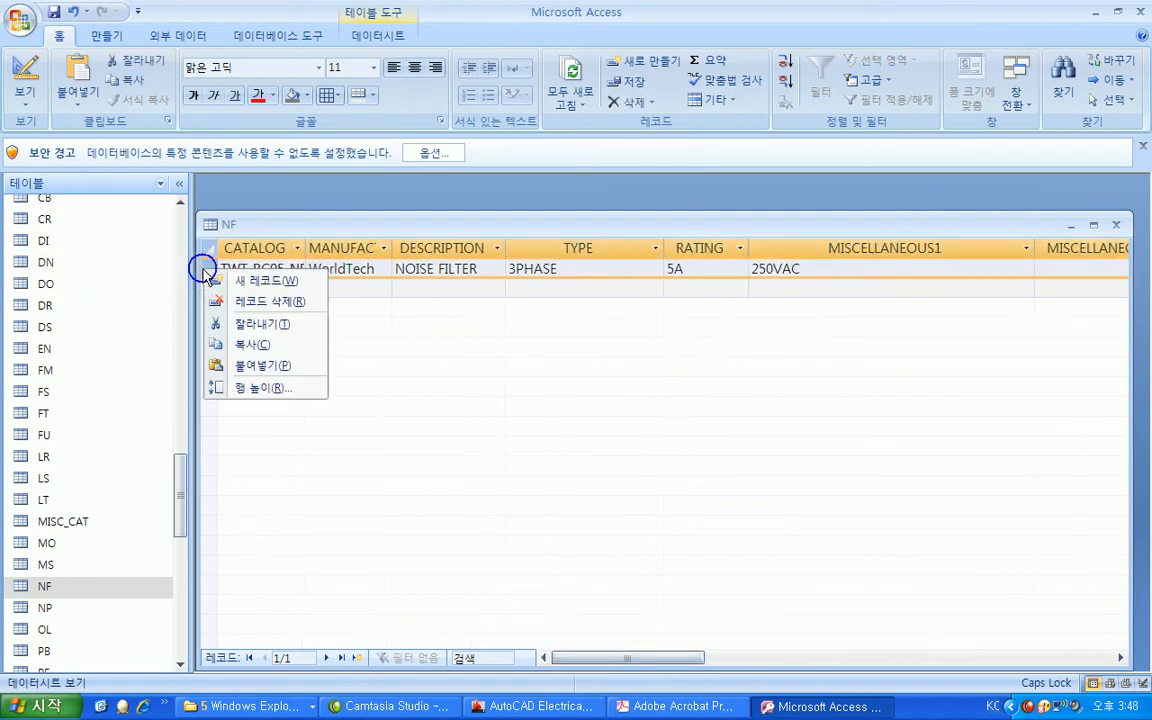
{"action": "left_click", "coordinate": [212, 318]}
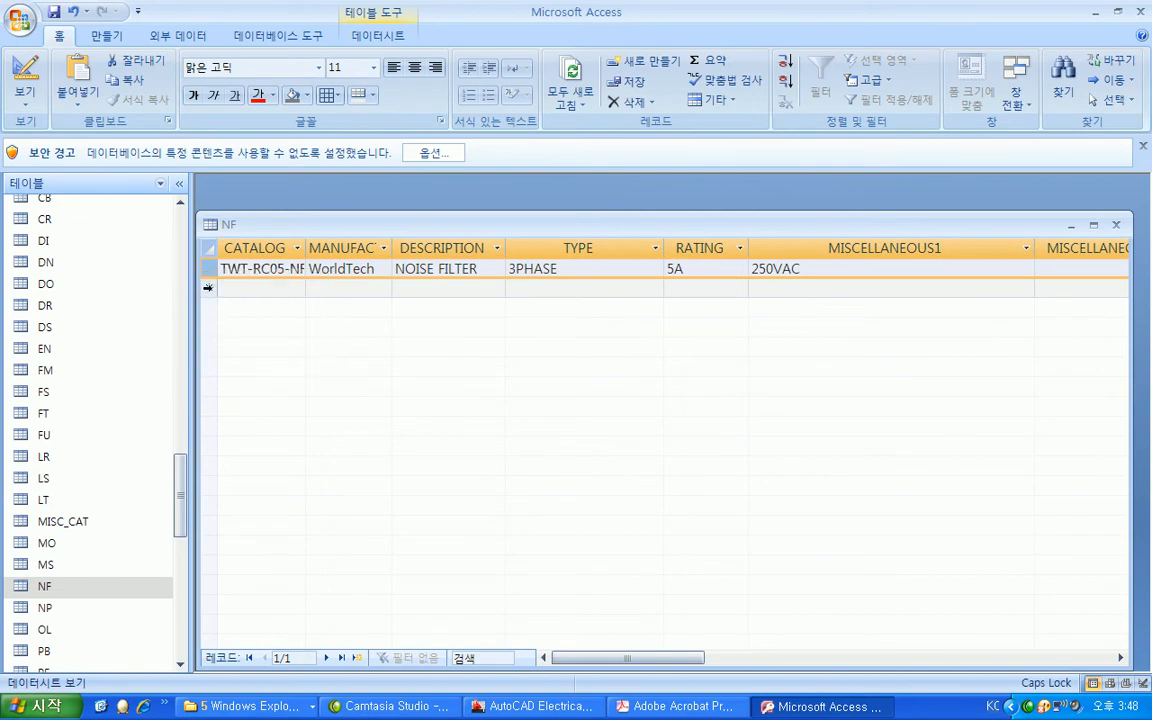
{"action": "right_click", "coordinate": [208, 287]}
{"action": "left_click", "coordinate": [265, 383]}
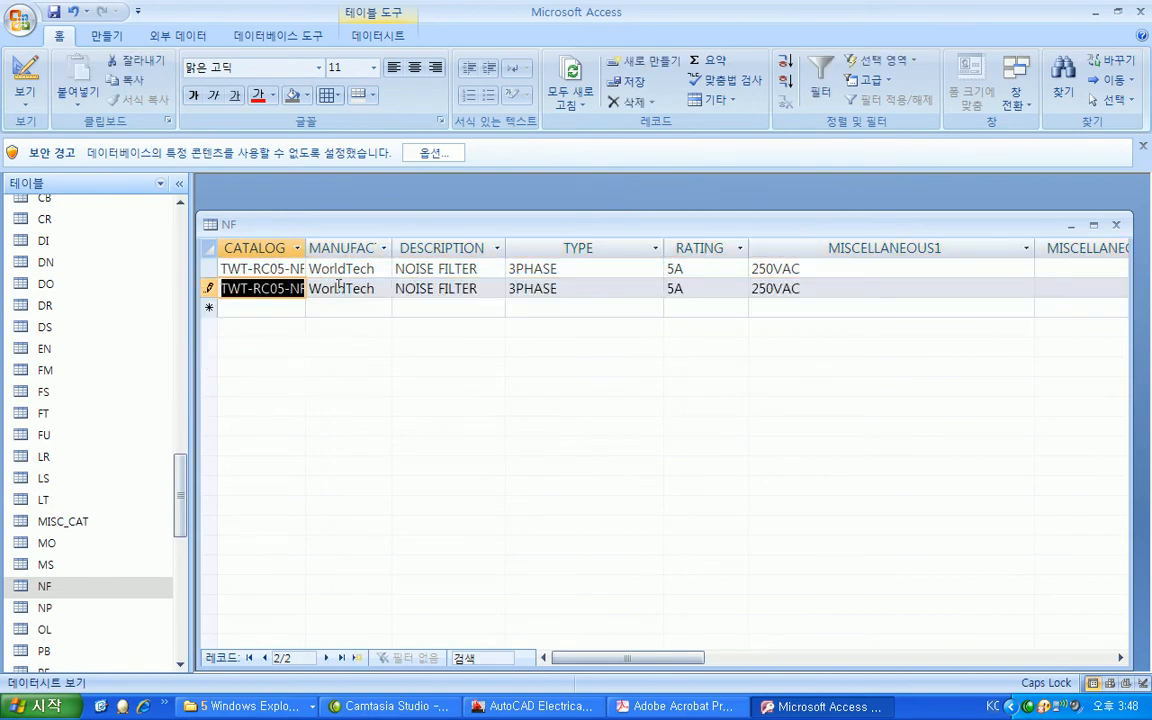
Change the duplicated record's CATALOG value to TWT-RC10-NF and its RATING to 10A.
{"action": "left_click", "coordinate": [276, 288]}
{"action": "key", "text": "BackSpace"}
{"action": "key", "text": "BackSpace"}
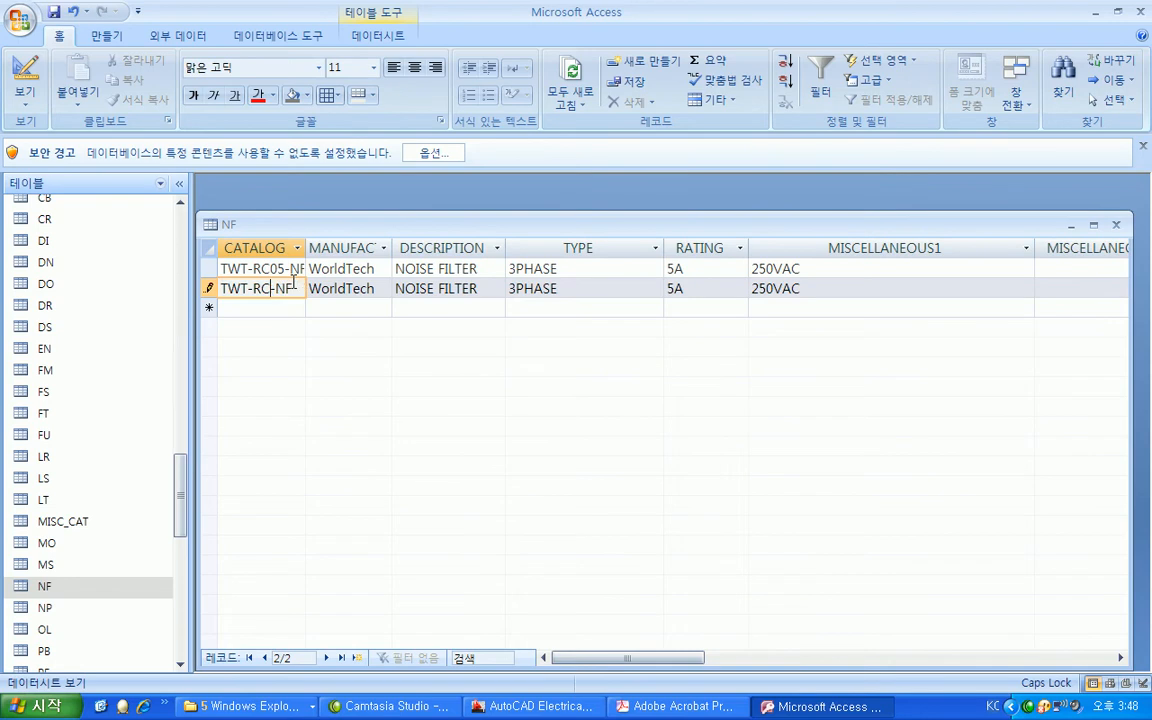
{"action": "type", "text": "10"}
{"action": "left_click", "coordinate": [700, 289]}
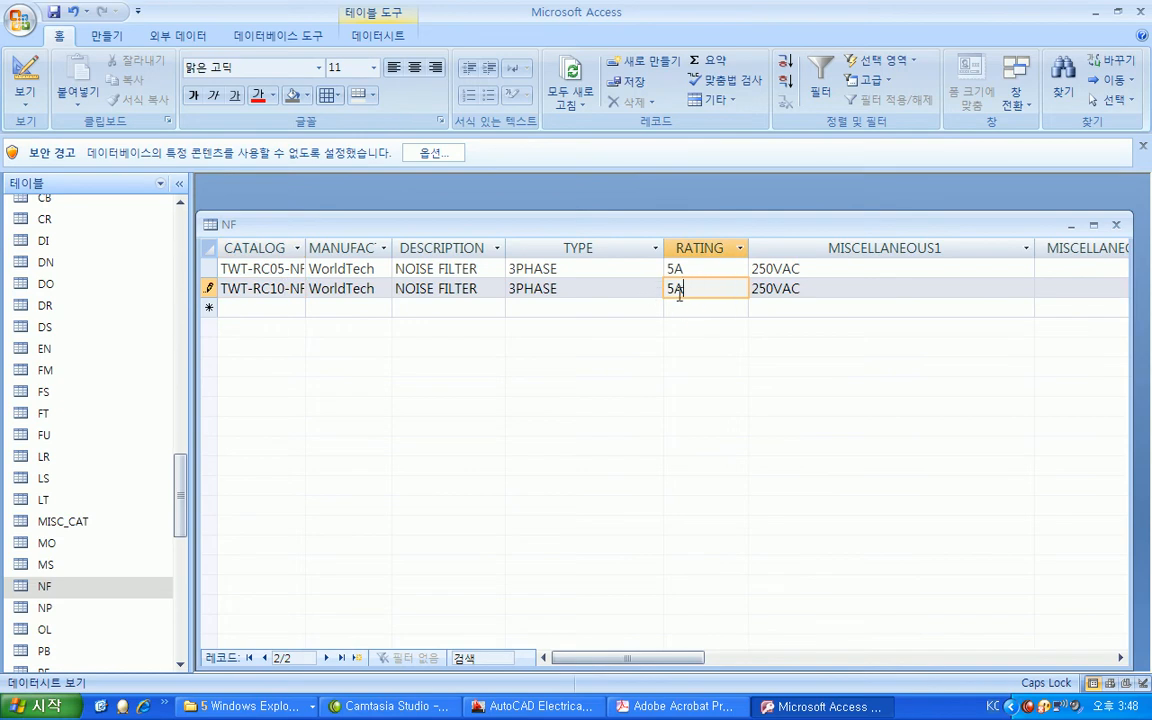
{"action": "type", "text": "10"}
Change the TEXTVALUE field of the TWT-RC10-NF record to RATING1=10A.
{"action": "left_click_drag", "start_coordinate": [658, 658], "coordinate": [836, 652]}
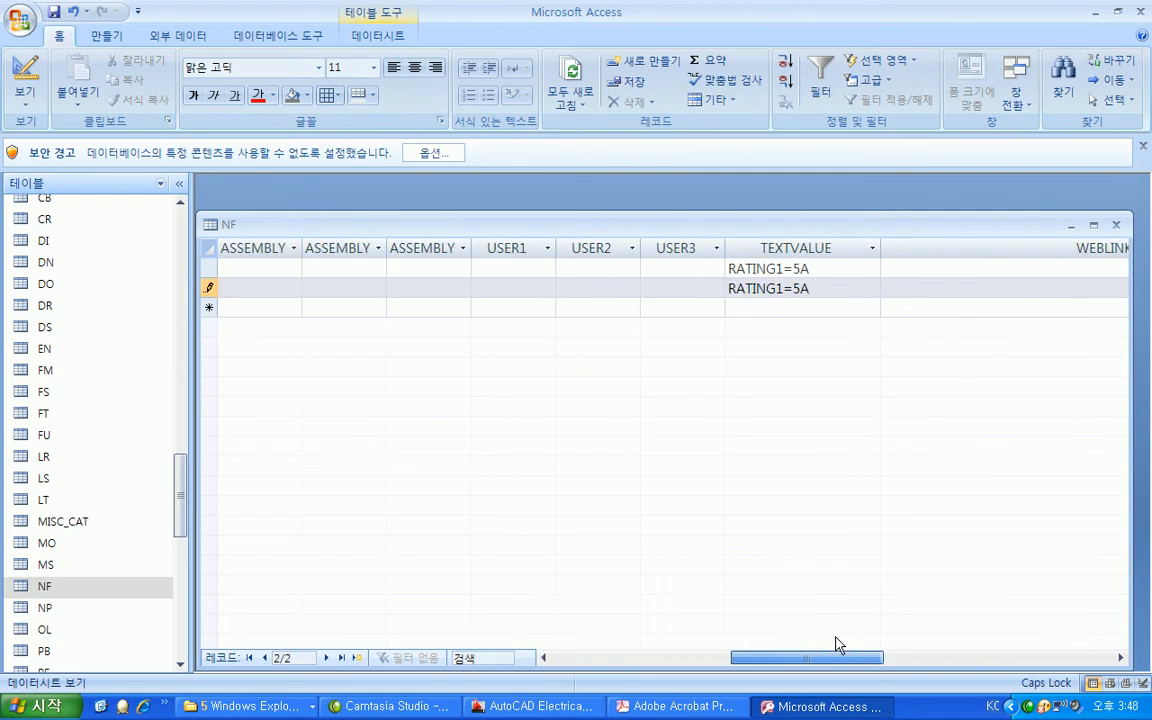
{"action": "left_click", "coordinate": [784, 291]}
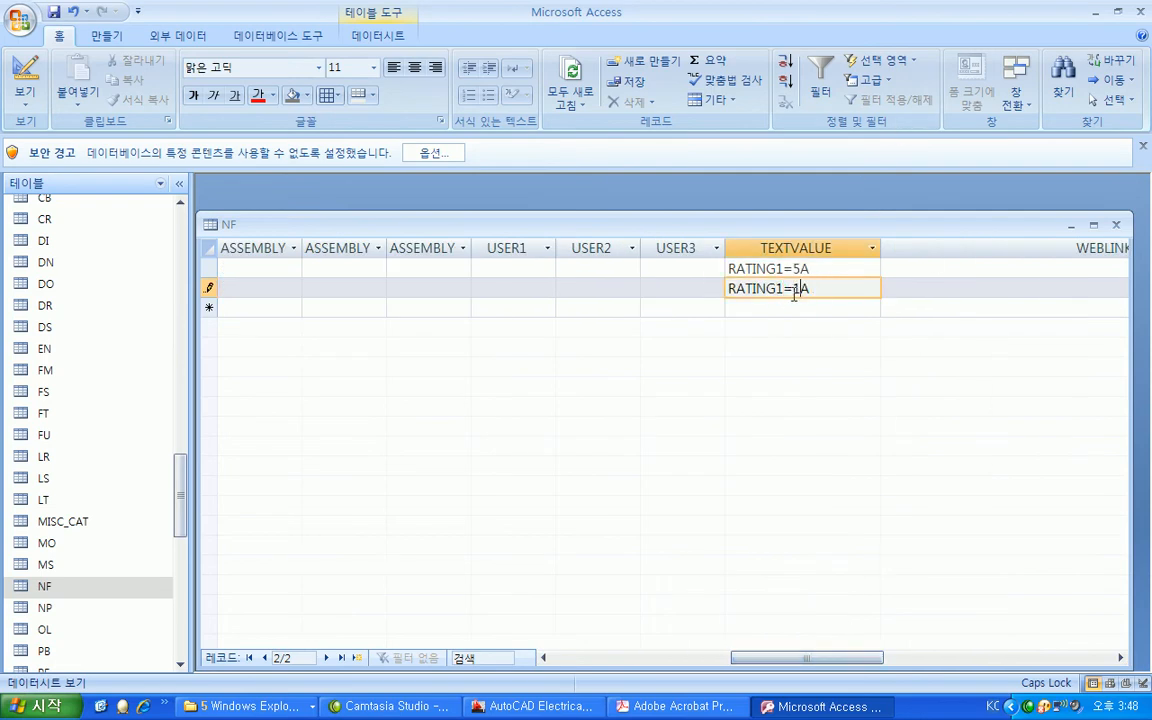
{"action": "key", "text": "Tab"}
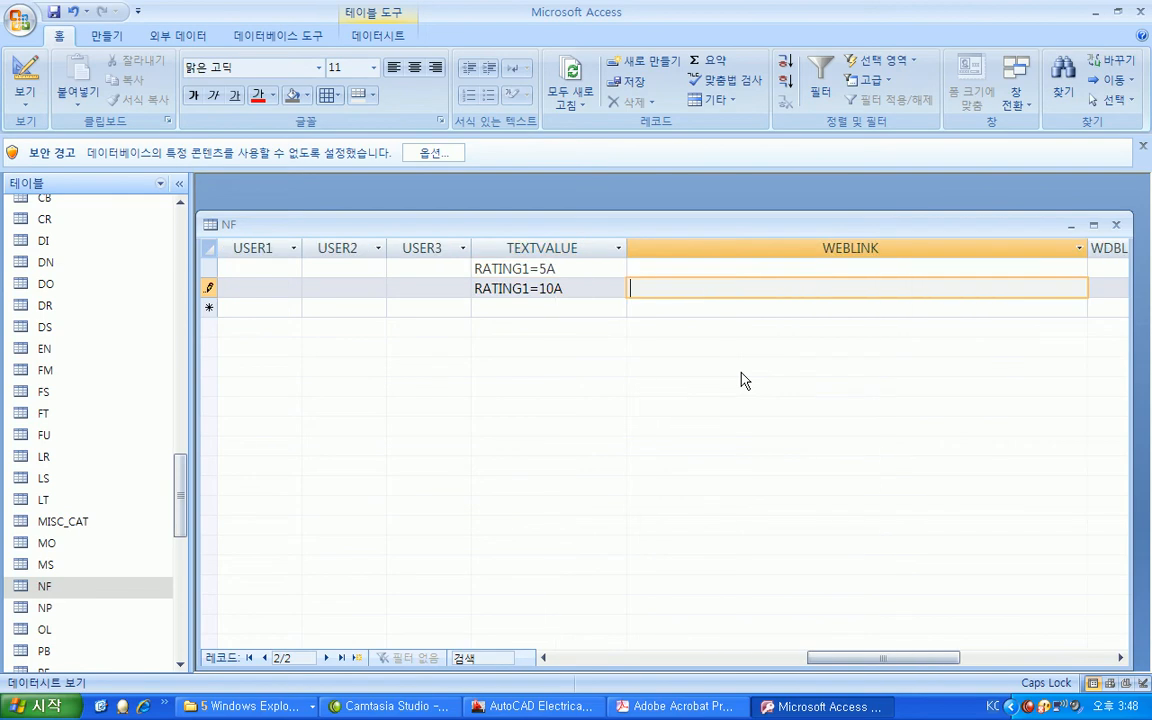
{"action": "left_click_drag", "start_coordinate": [828, 658], "coordinate": [563, 685]}
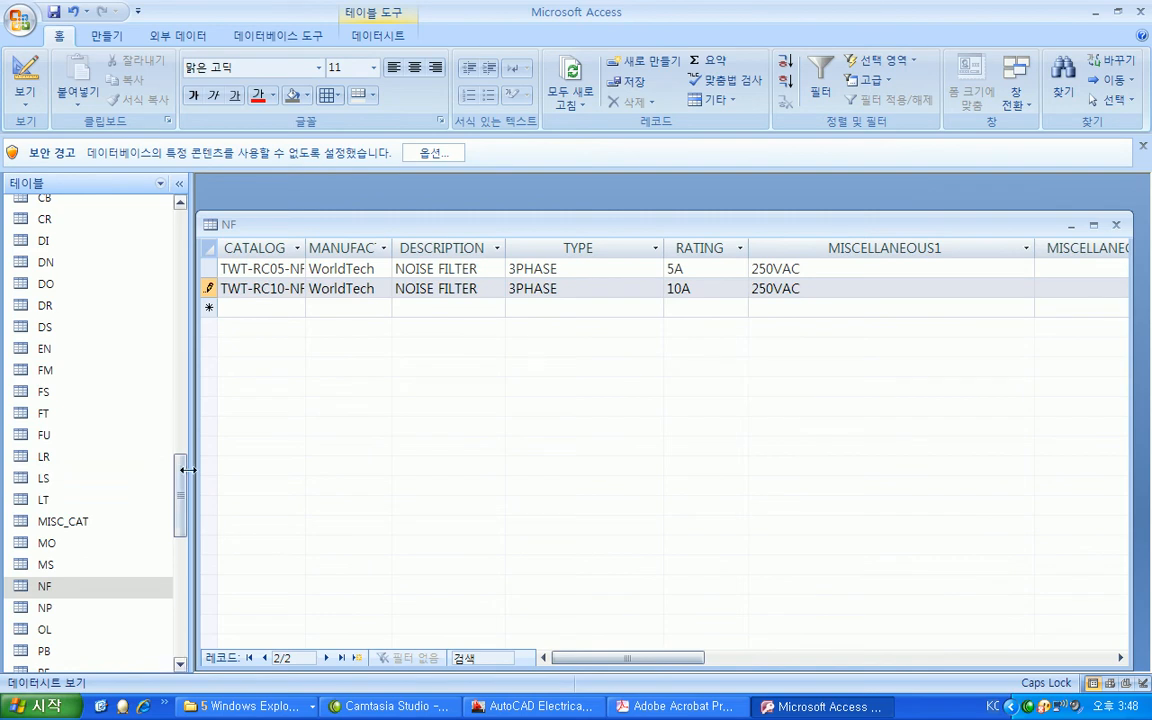
Add family NF with the description 노이즈 필터 to the _FAMILY_DESCRIPTION table, and close that table and the NF table.
{"action": "left_click_drag", "start_coordinate": [180, 476], "coordinate": [175, 231]}
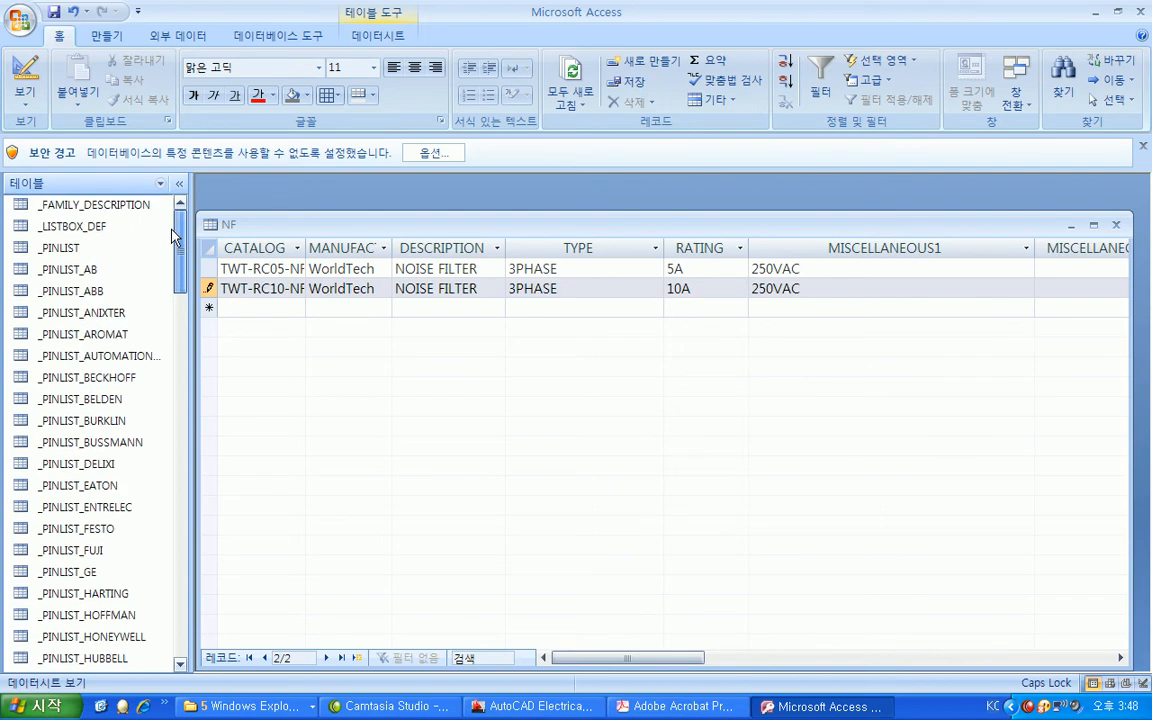
{"action": "double_click", "coordinate": [121, 205]}
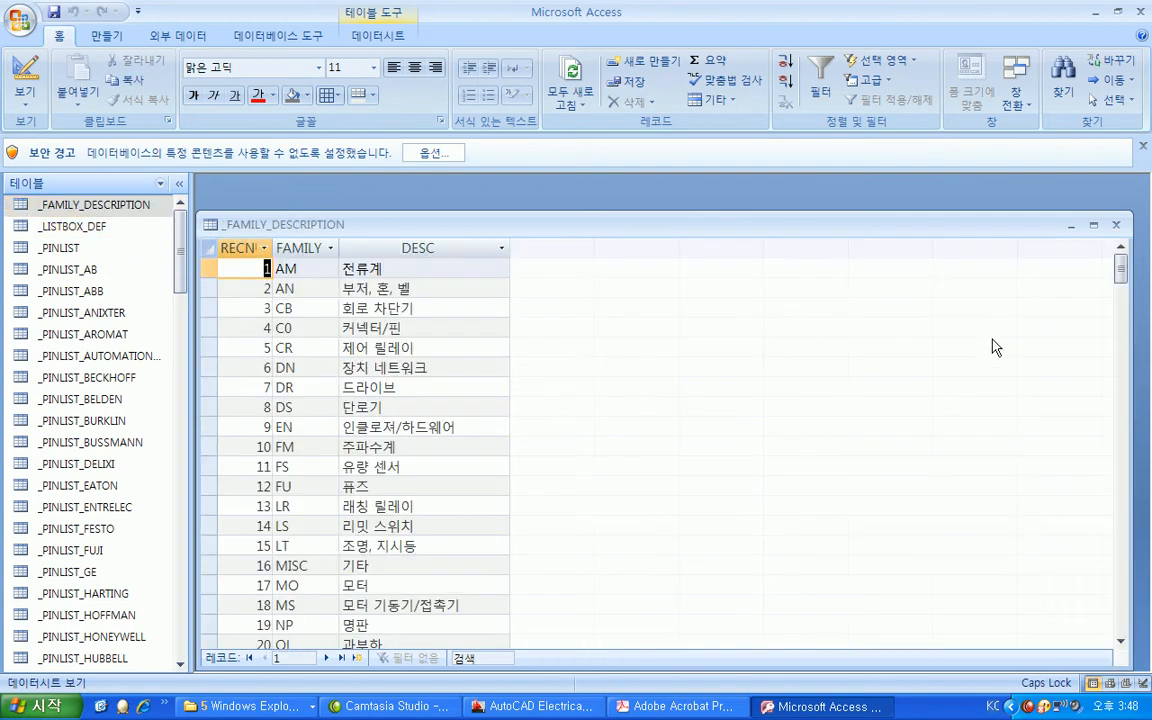
{"action": "left_click_drag", "start_coordinate": [1121, 262], "coordinate": [1117, 510]}
{"action": "scroll", "coordinate": [512, 520], "scroll_direction": "up", "scroll_amount": 3}
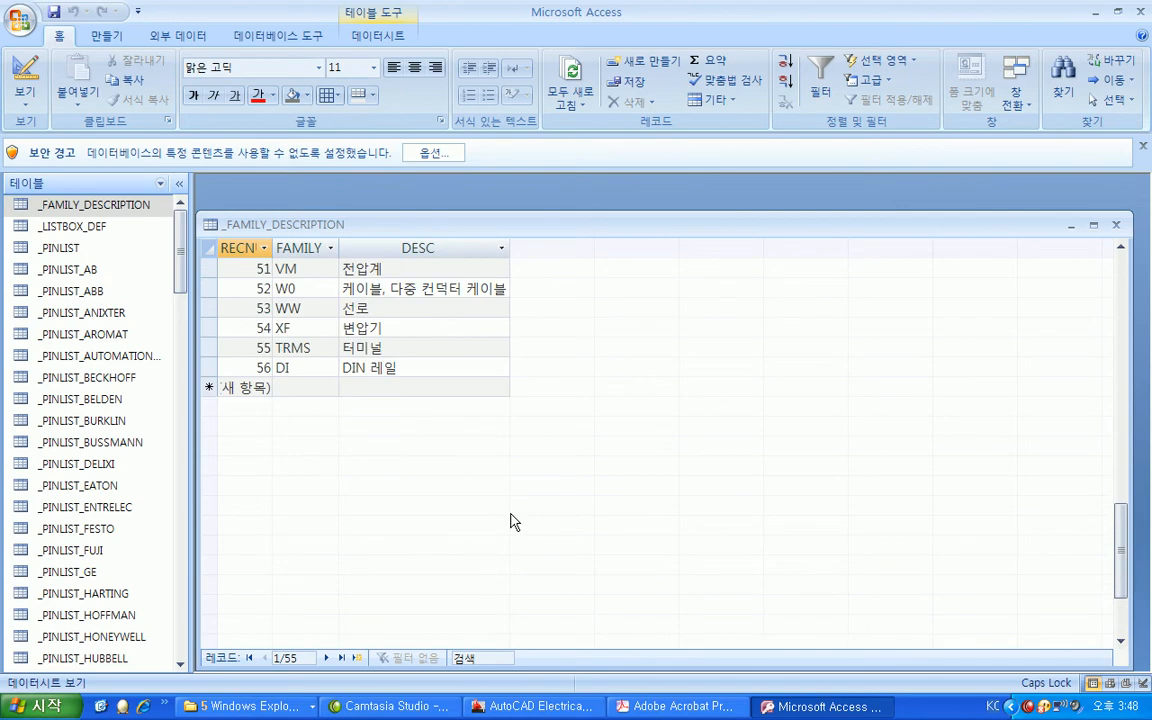
{"action": "left_click", "coordinate": [292, 445]}
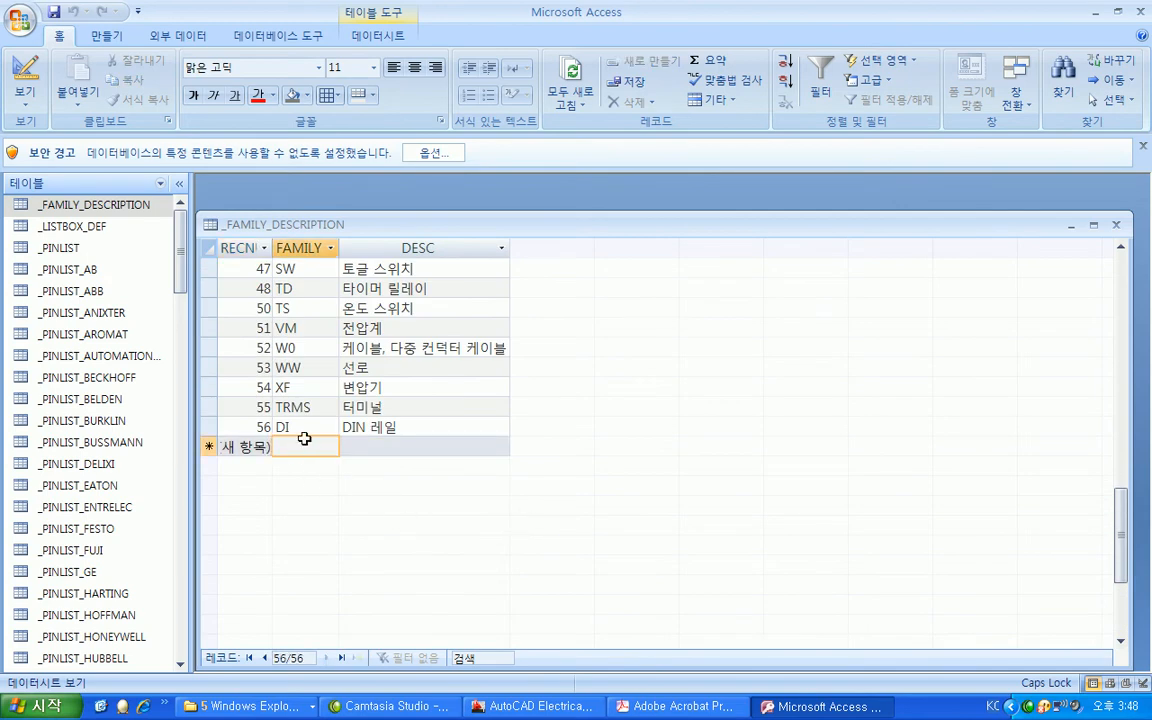
{"action": "type", "text": "N"}
{"action": "key", "text": "BackSpace"}
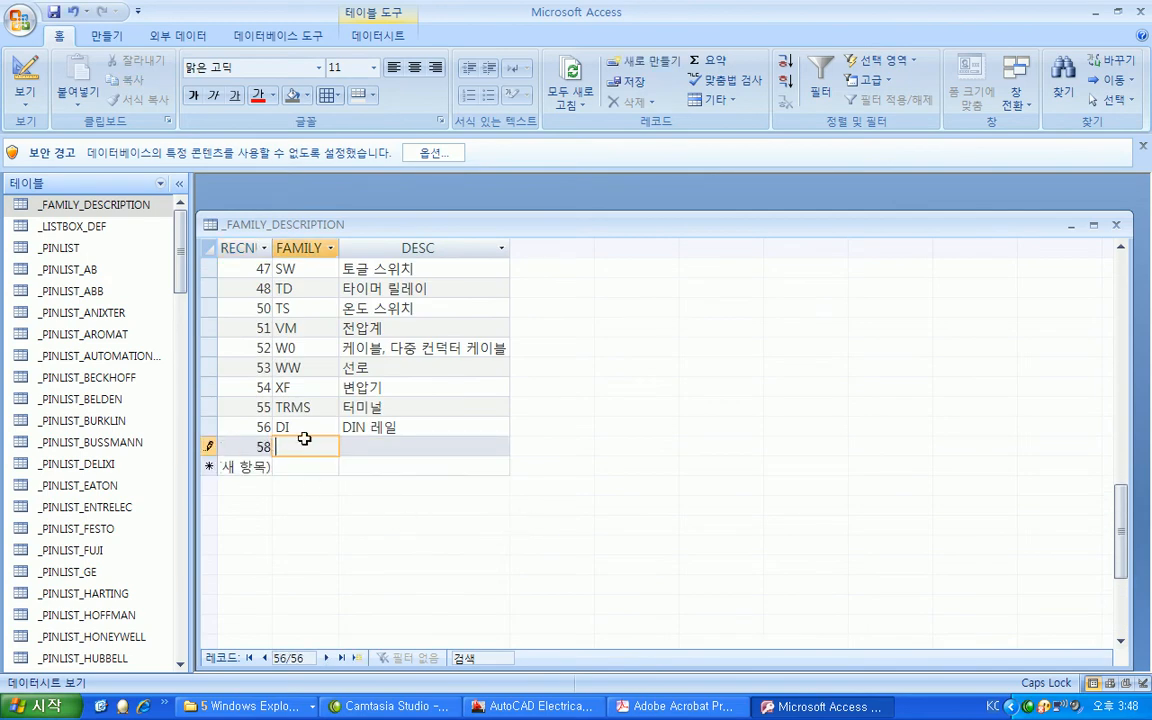
{"action": "key", "text": "Tab"}
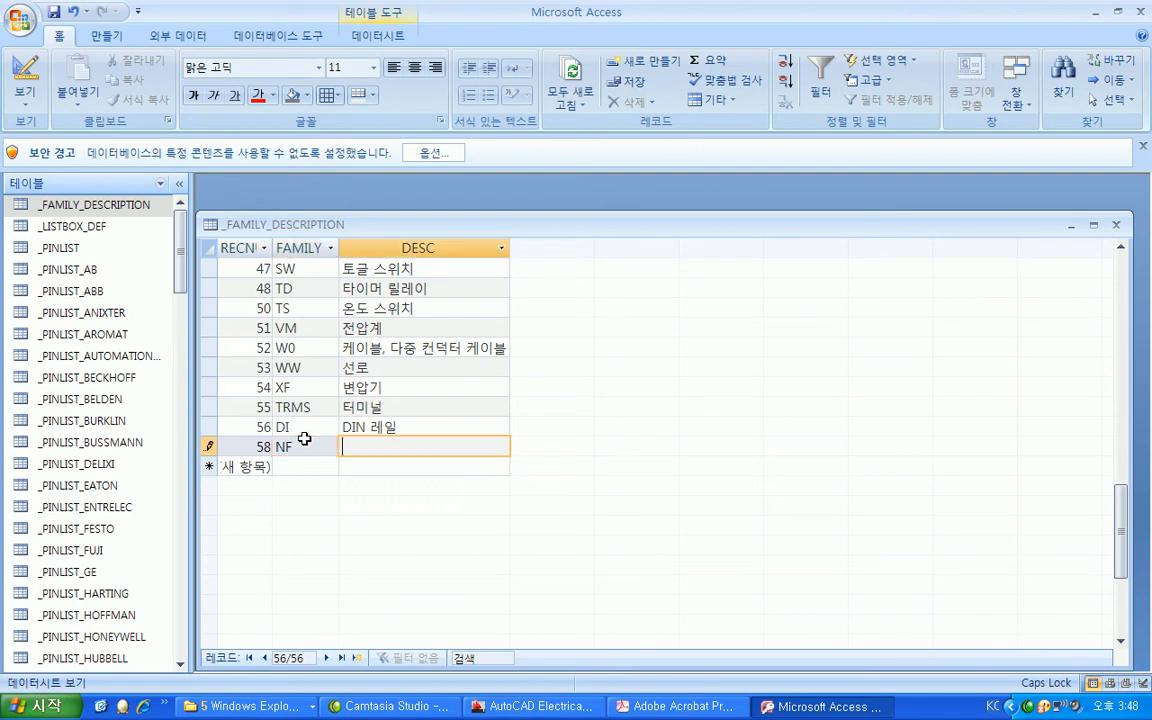
{"action": "type", "text": "노이즈 필터"}
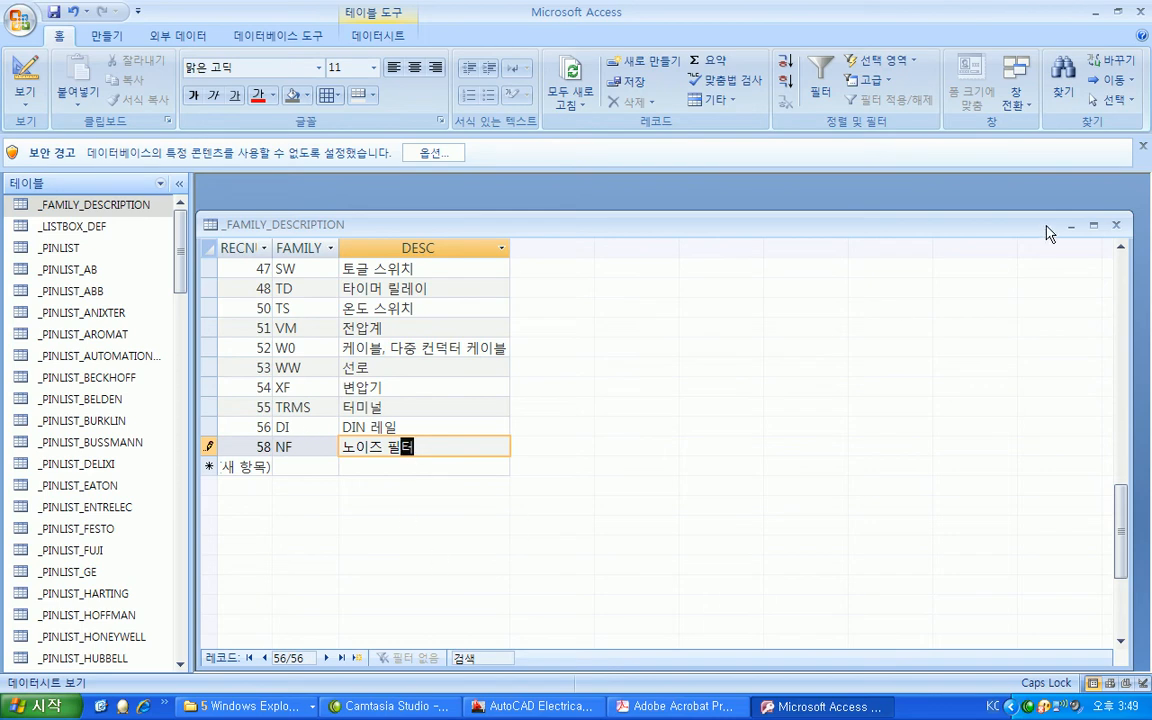
{"action": "left_click", "coordinate": [1117, 229]}
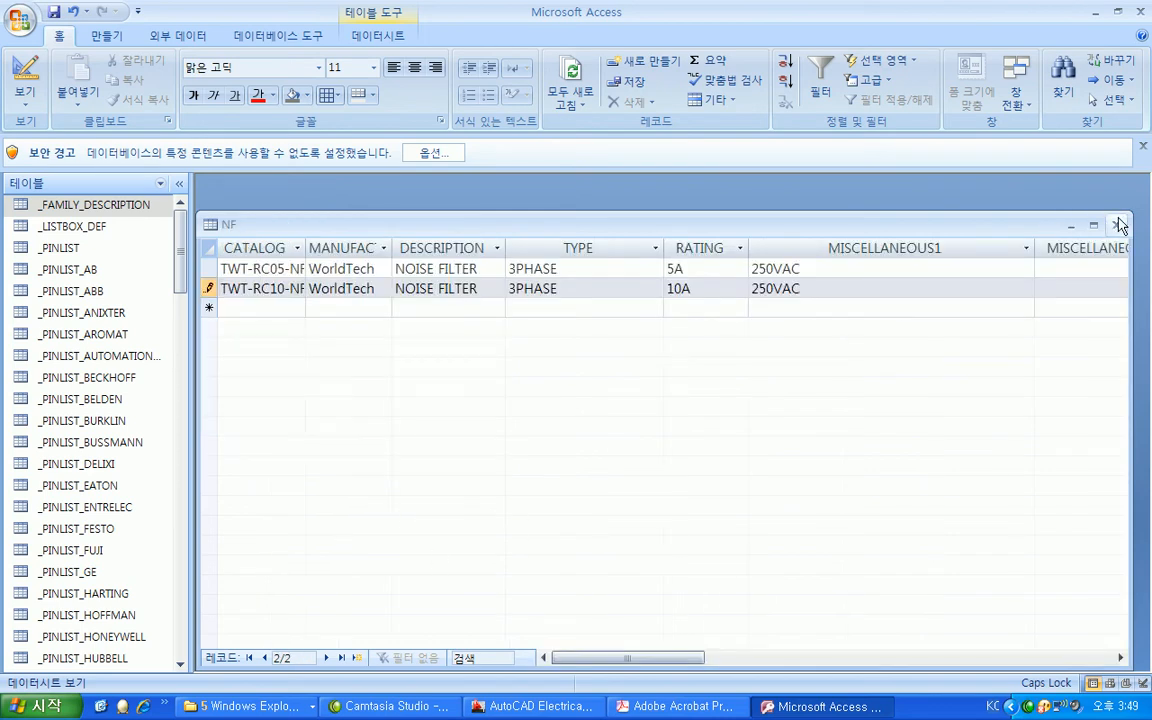
{"action": "left_click", "coordinate": [1119, 226]}
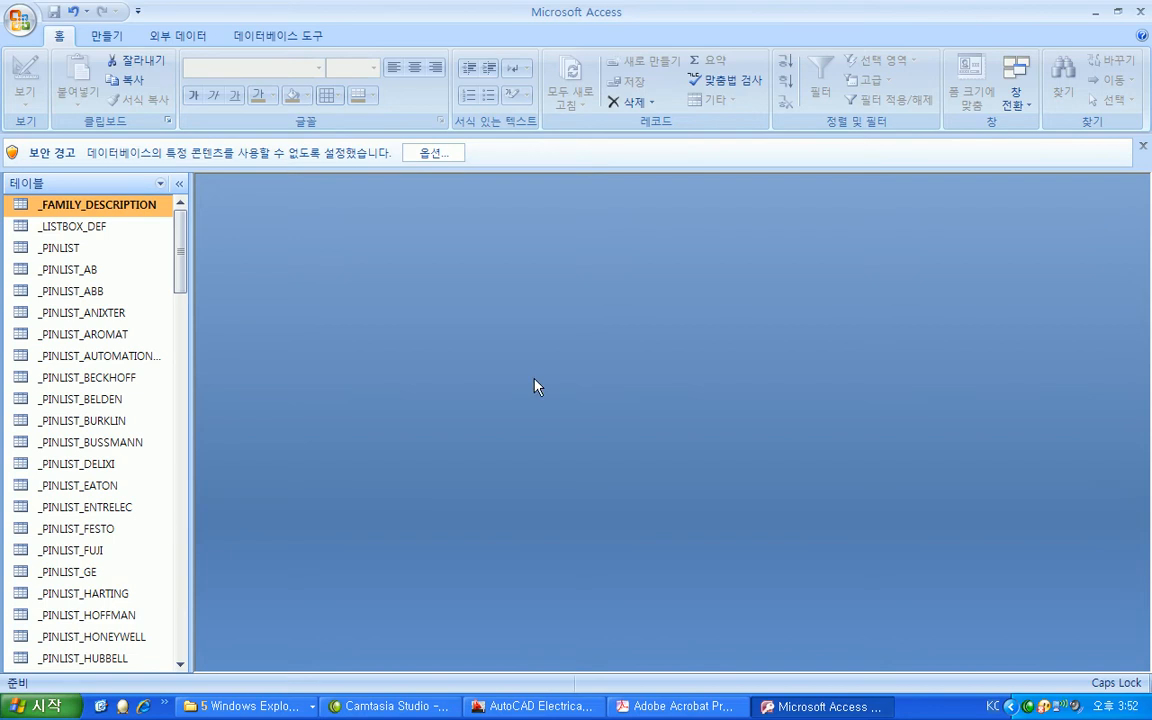
Switch to AutoCAD Electrical and open the drawing world-tech_up_3_nf1.dwg from the desktop.
{"action": "left_click", "coordinate": [533, 706]}
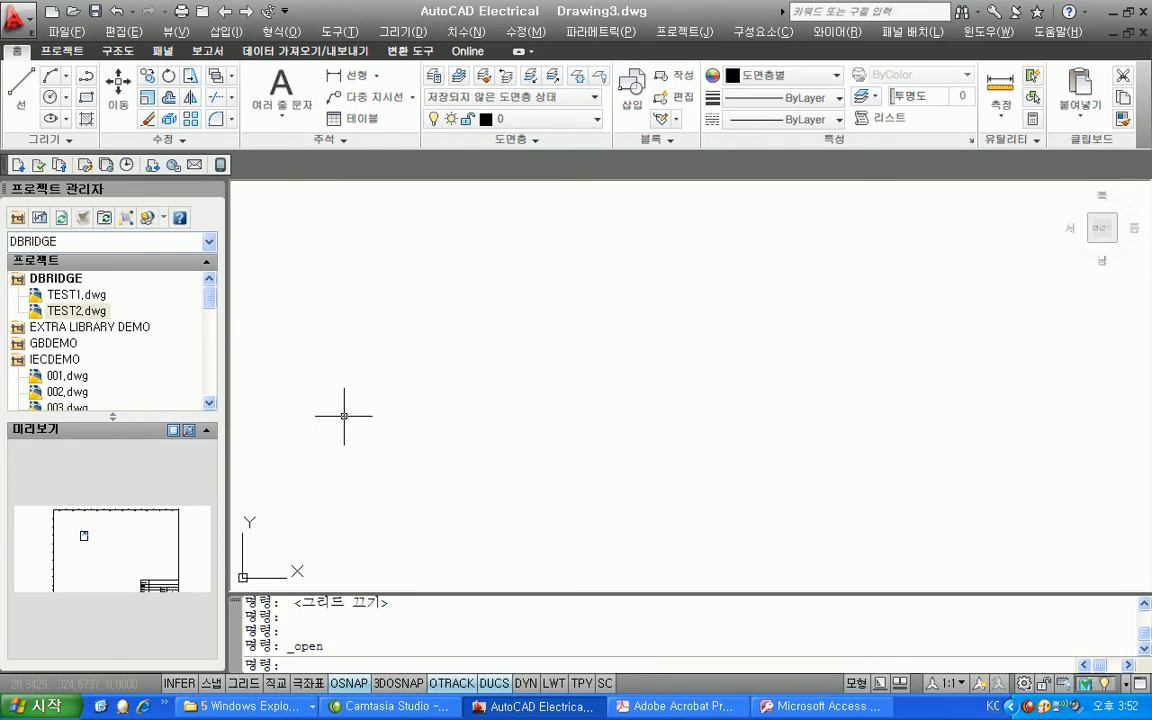
{"action": "left_click", "coordinate": [70, 12]}
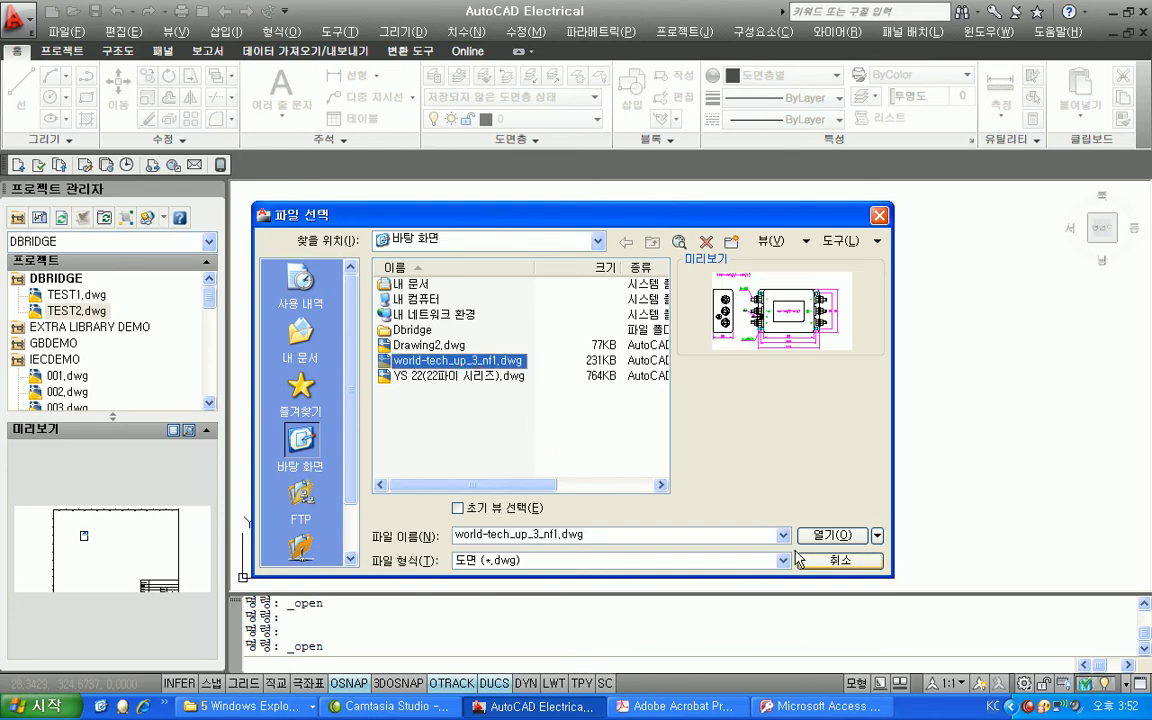
{"action": "key", "text": "Return"}
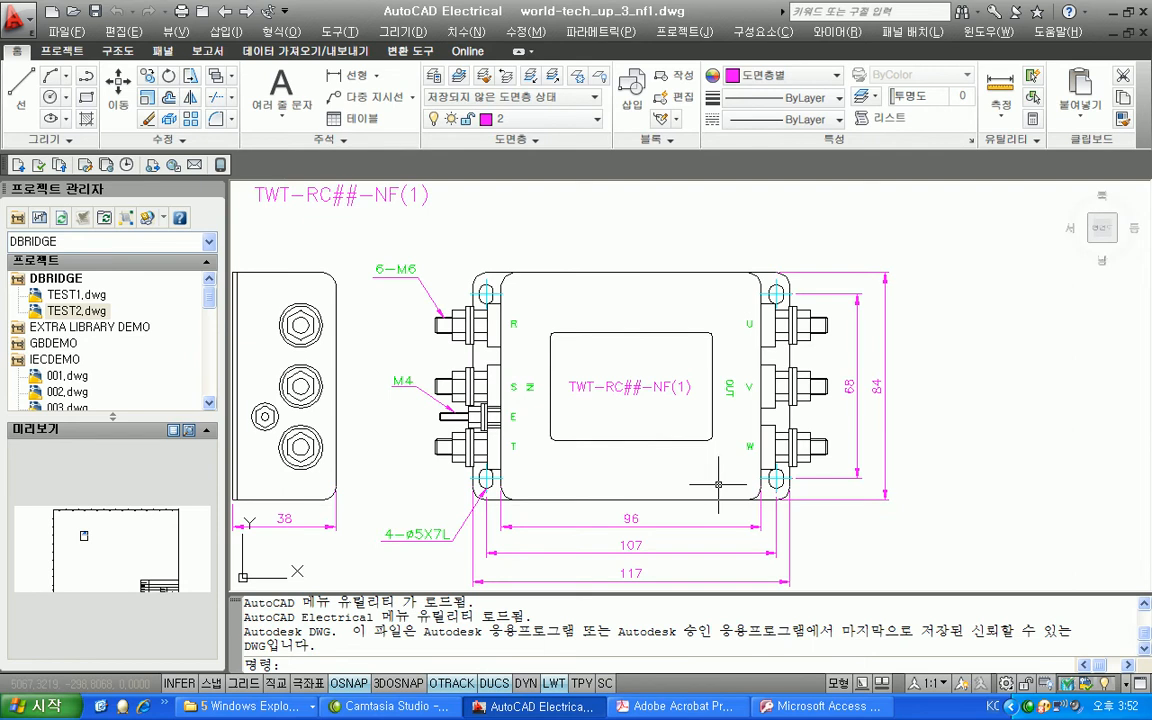
Erase the noise filter's side view together with its dimension and the TWT-RC##-NF(1) title above it.
{"action": "scroll", "coordinate": [718, 484], "scroll_direction": "down", "scroll_amount": 1}
{"action": "middle_click_drag", "start_coordinate": [689, 463], "coordinate": [719, 422]}
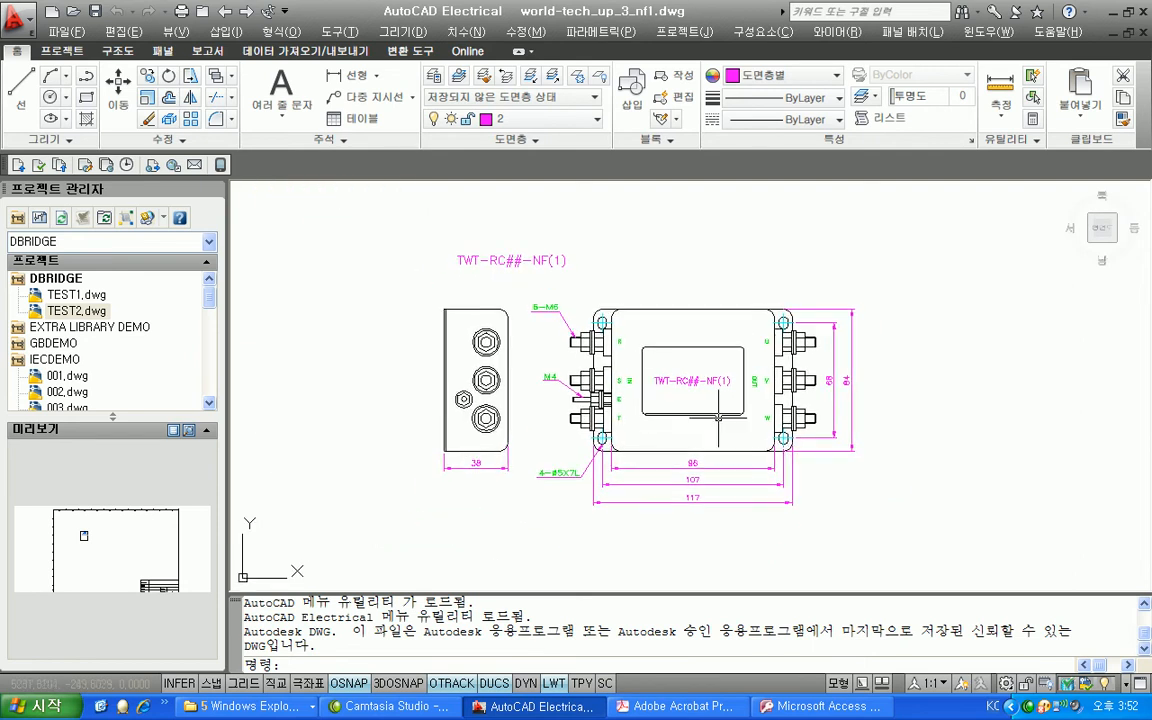
{"action": "left_click", "coordinate": [518, 505]}
{"action": "left_click", "coordinate": [433, 284]}
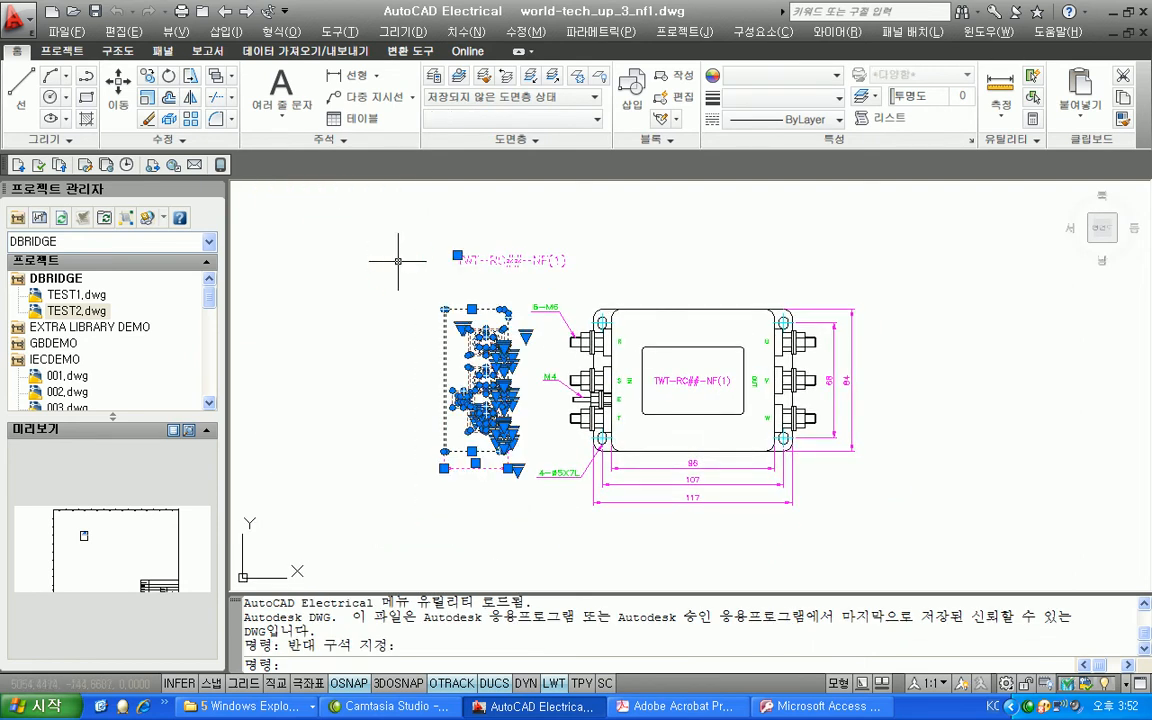
{"action": "key", "text": "Delete"}
Erase the horizontal dimensions and hole note below the front view and the vertical dimensions beside it.
{"action": "left_click", "coordinate": [762, 518]}
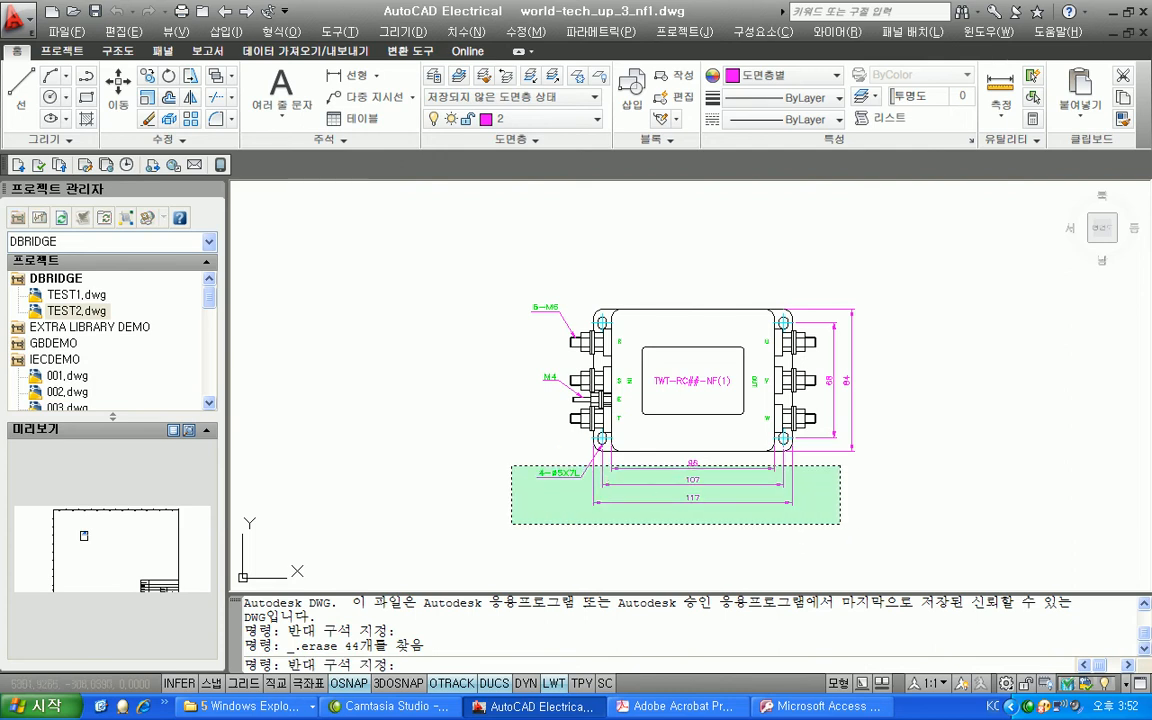
{"action": "left_click", "coordinate": [498, 452]}
{"action": "key", "text": "Delete"}
{"action": "left_click", "coordinate": [900, 490]}
{"action": "left_click", "coordinate": [832, 298]}
{"action": "key", "text": "Delete"}
Erase the 6-M6 leader note and the TWT-RC##-NF(1) text inside the front view's label frame.
{"action": "left_click", "coordinate": [540, 391]}
{"action": "left_click", "coordinate": [504, 290]}
{"action": "key", "text": "Delete"}
{"action": "left_click", "coordinate": [658, 408]}
{"action": "key", "text": "Delete"}
Move all remaining objects of the noise filter's front view to layer 0 and clear the selection.
{"action": "scroll", "coordinate": [560, 430], "scroll_direction": "up", "scroll_amount": 3}
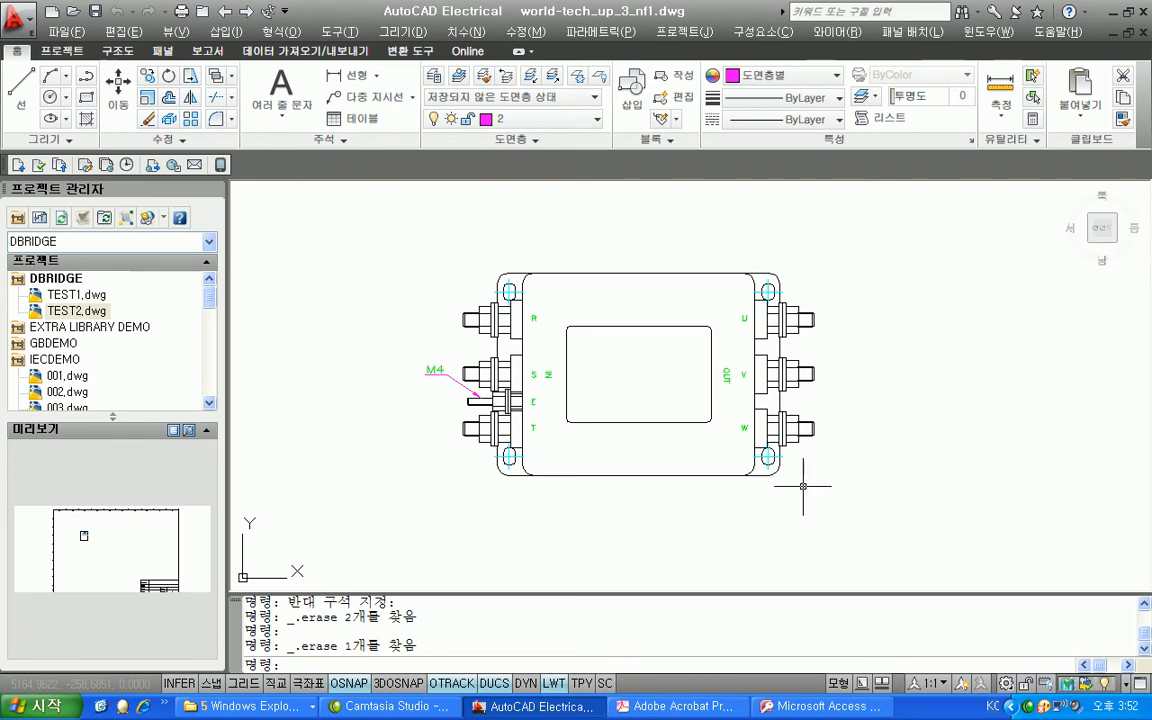
{"action": "left_click", "coordinate": [832, 503]}
{"action": "left_click", "coordinate": [507, 365]}
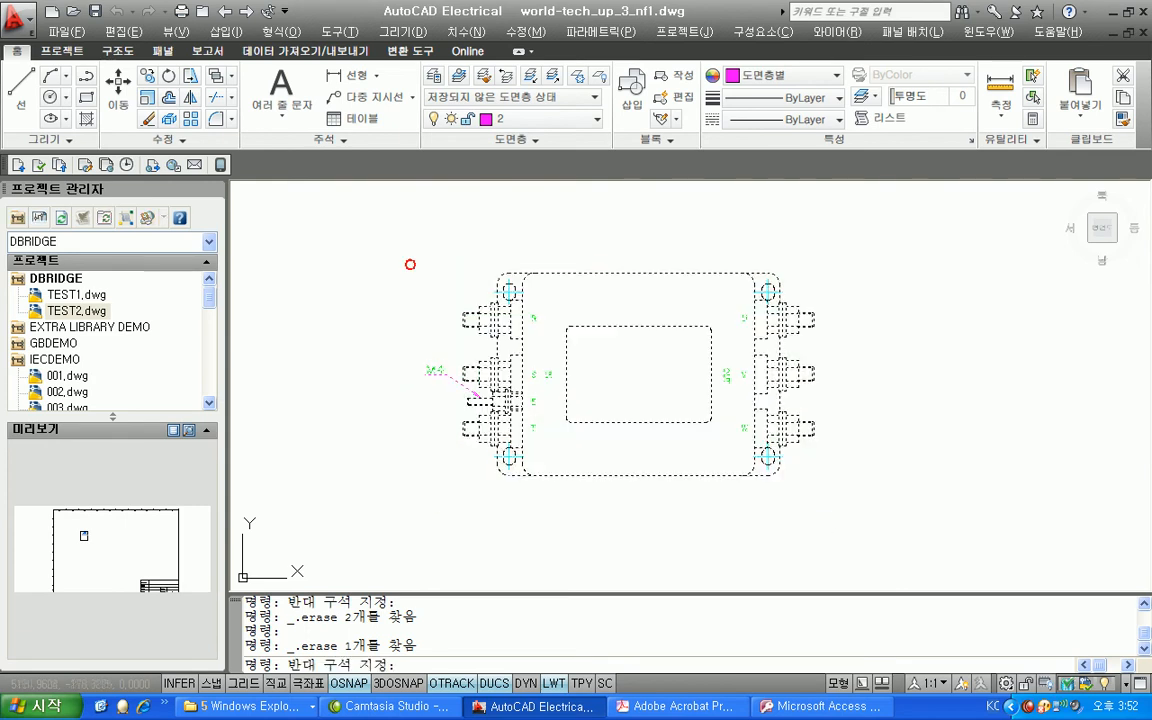
{"action": "right_click", "coordinate": [481, 318]}
{"action": "left_click", "coordinate": [505, 613]}
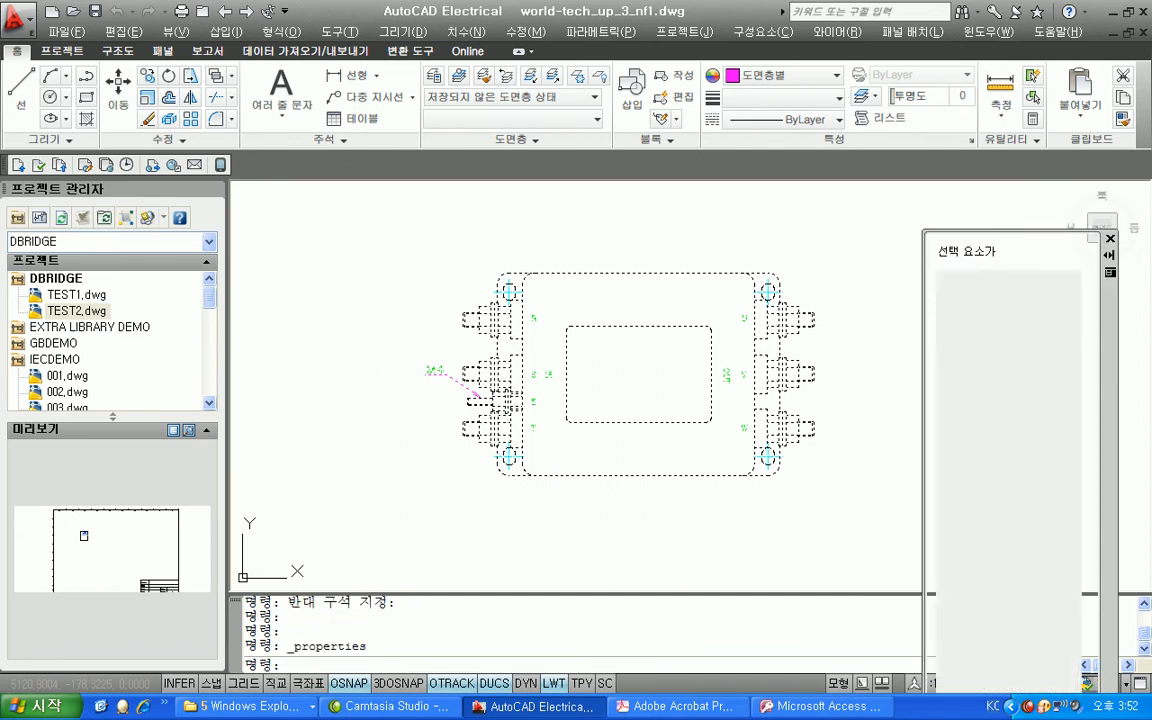
{"action": "left_click", "coordinate": [1067, 297]}
{"action": "left_click", "coordinate": [1067, 311]}
{"action": "left_click", "coordinate": [1068, 314]}
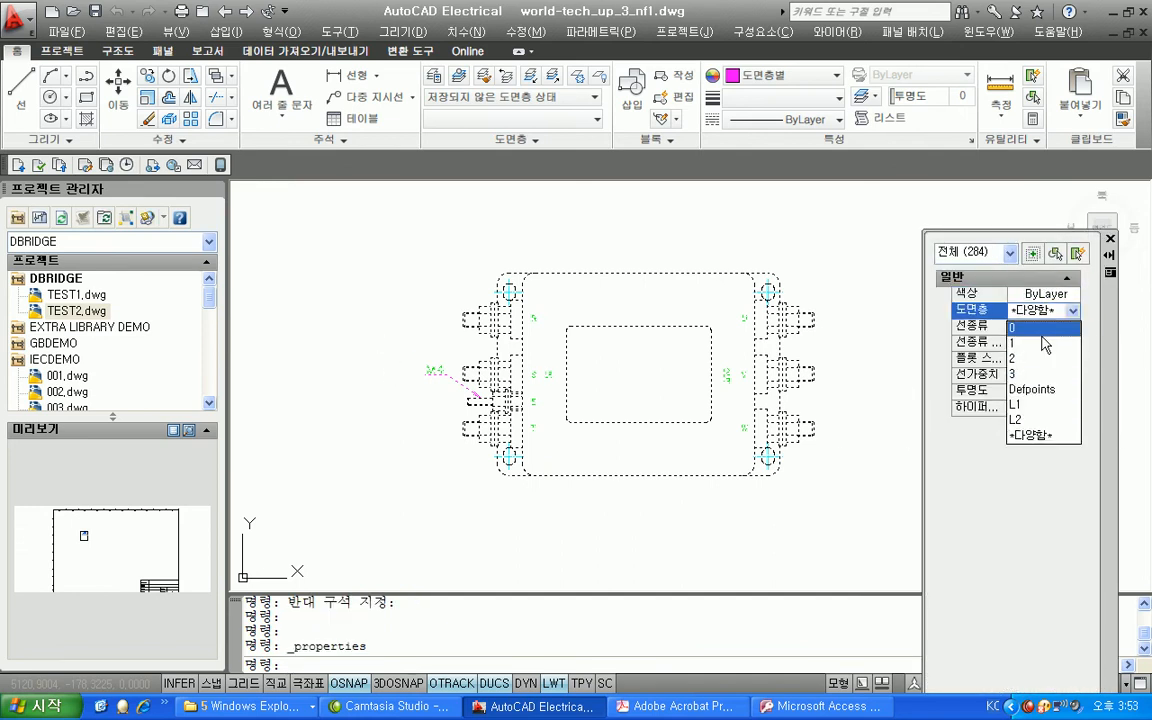
{"action": "left_click", "coordinate": [1040, 328]}
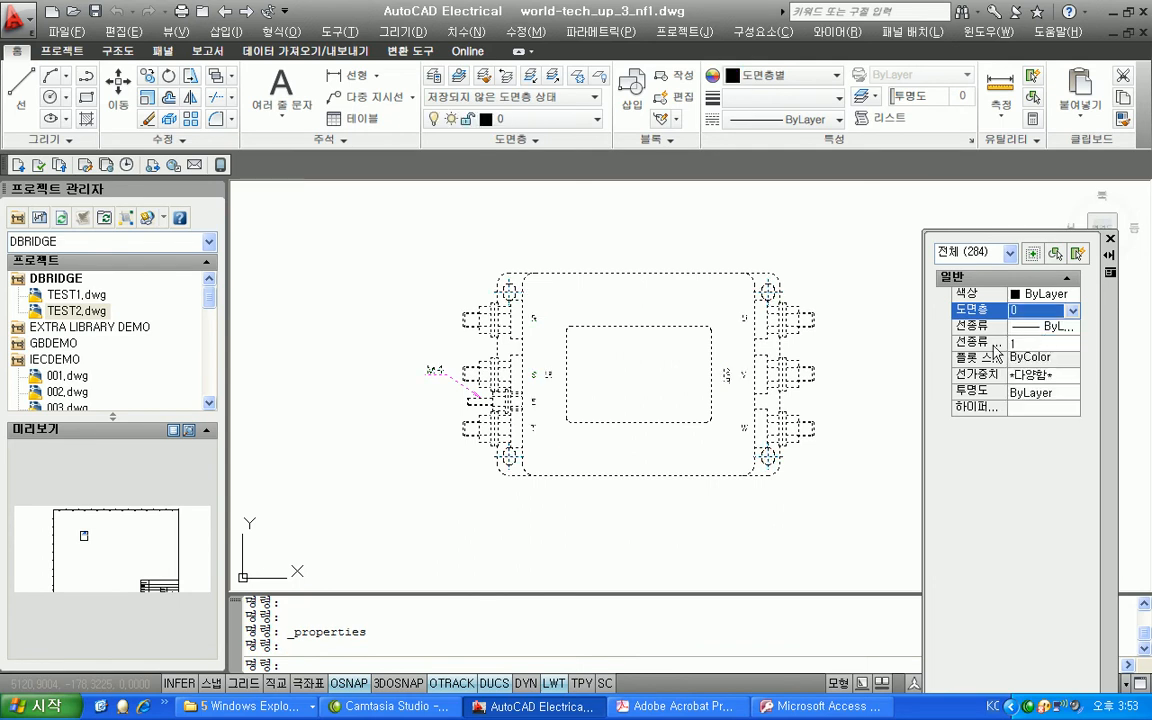
{"action": "key", "text": "Escape"}
{"action": "key", "text": "Escape"}
{"action": "key", "text": "Escape"}
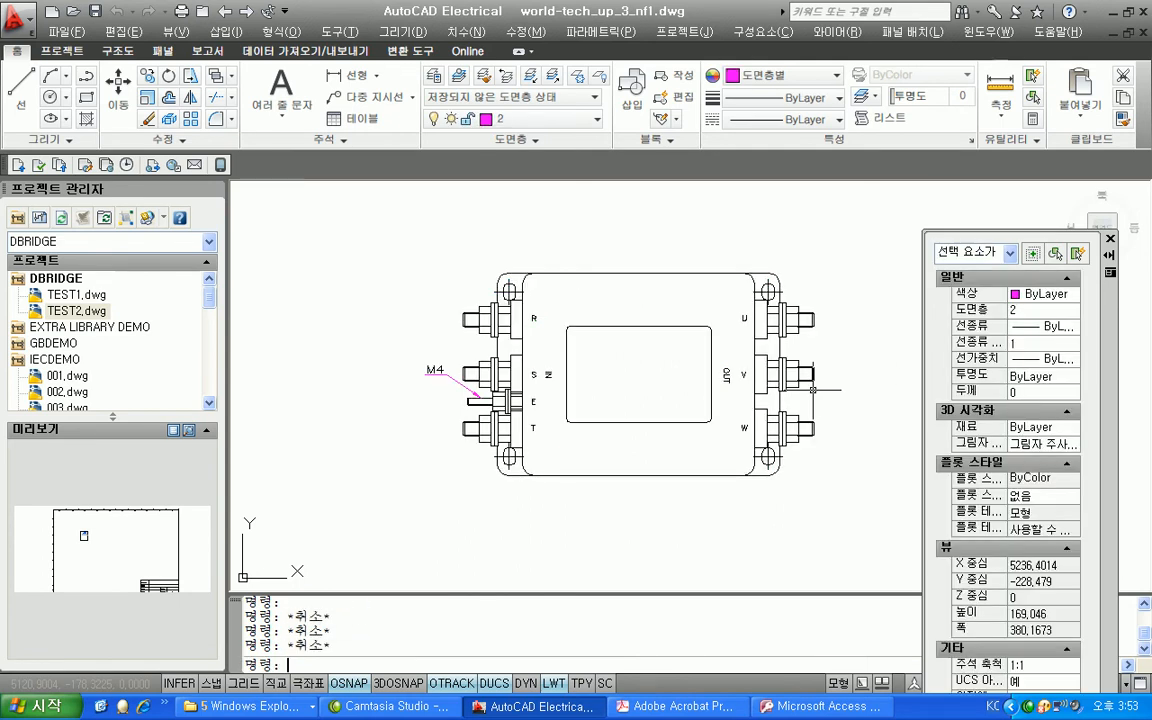
{"action": "left_click", "coordinate": [830, 212]}
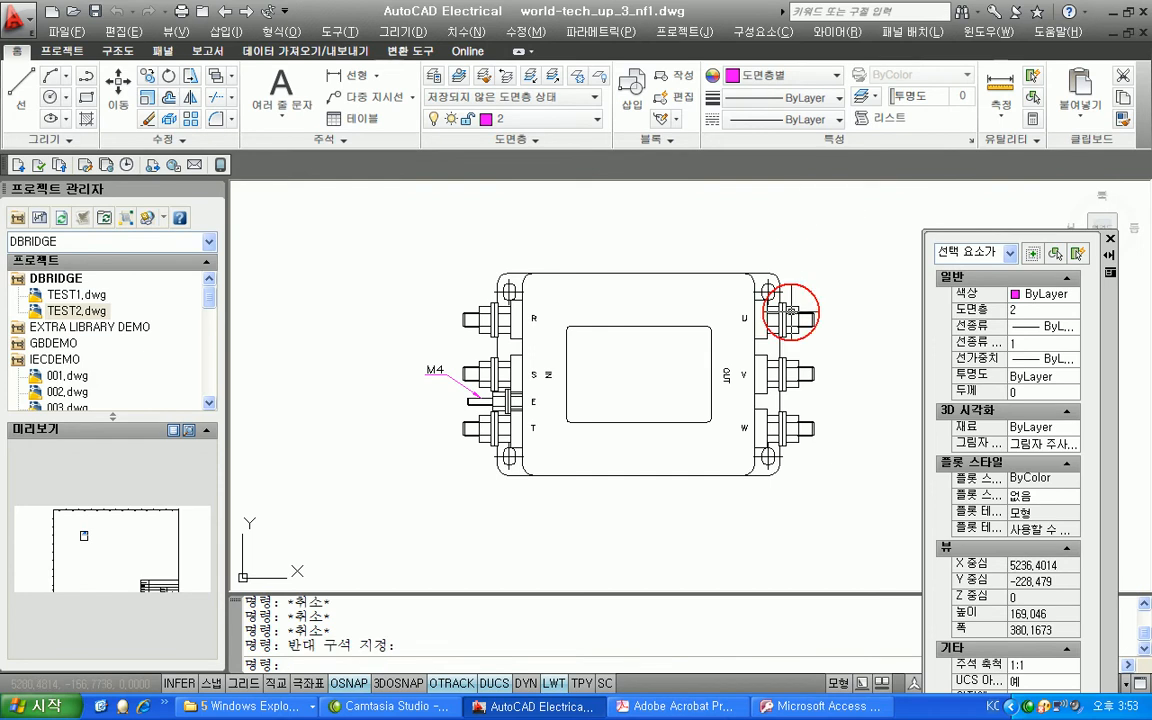
{"action": "left_click", "coordinate": [761, 446]}
{"action": "left_click", "coordinate": [338, 235]}
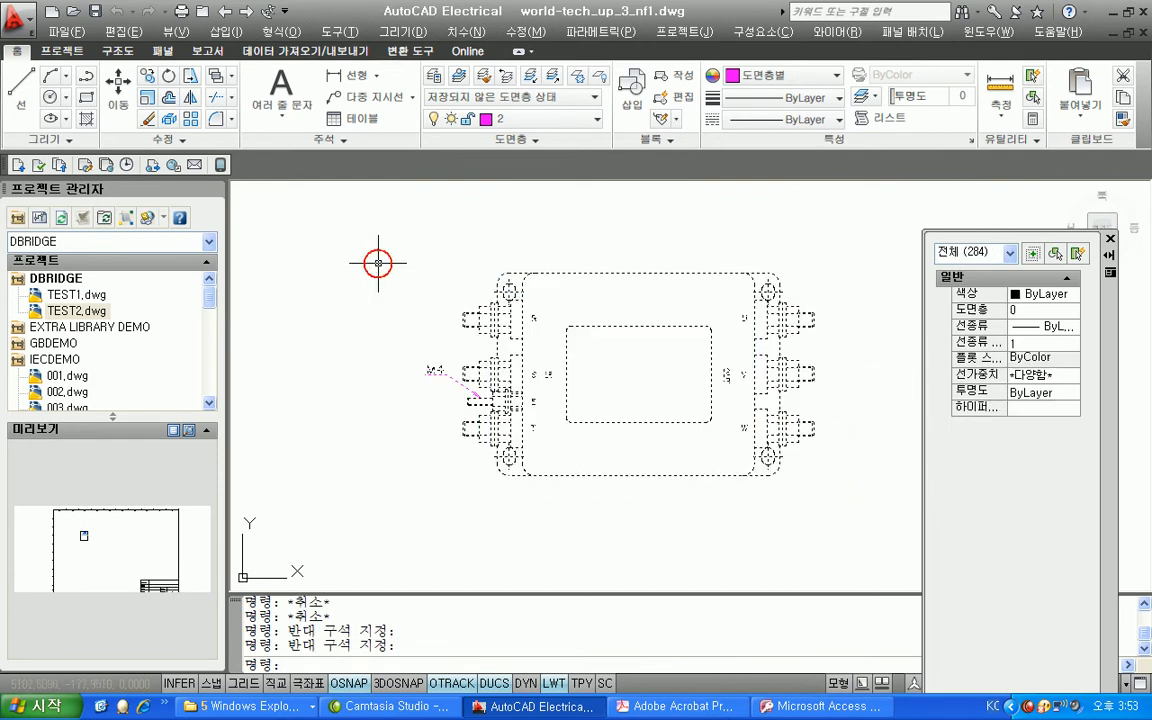
{"action": "key", "text": "Escape"}
{"action": "key", "text": "Escape"}
{"action": "key", "text": "Escape"}
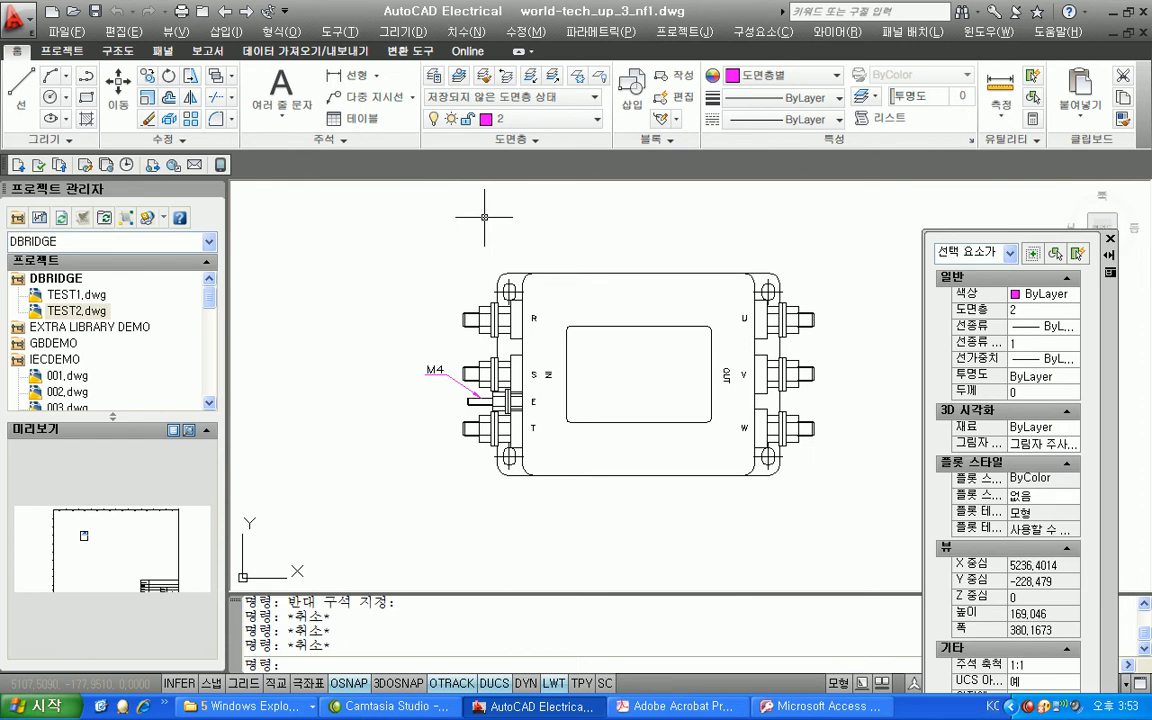
Define a P_TAG attribute with middle center (중간 중심) justification and place it just above the middle of the noise filter's top edge.
{"action": "left_click", "coordinate": [1108, 239]}
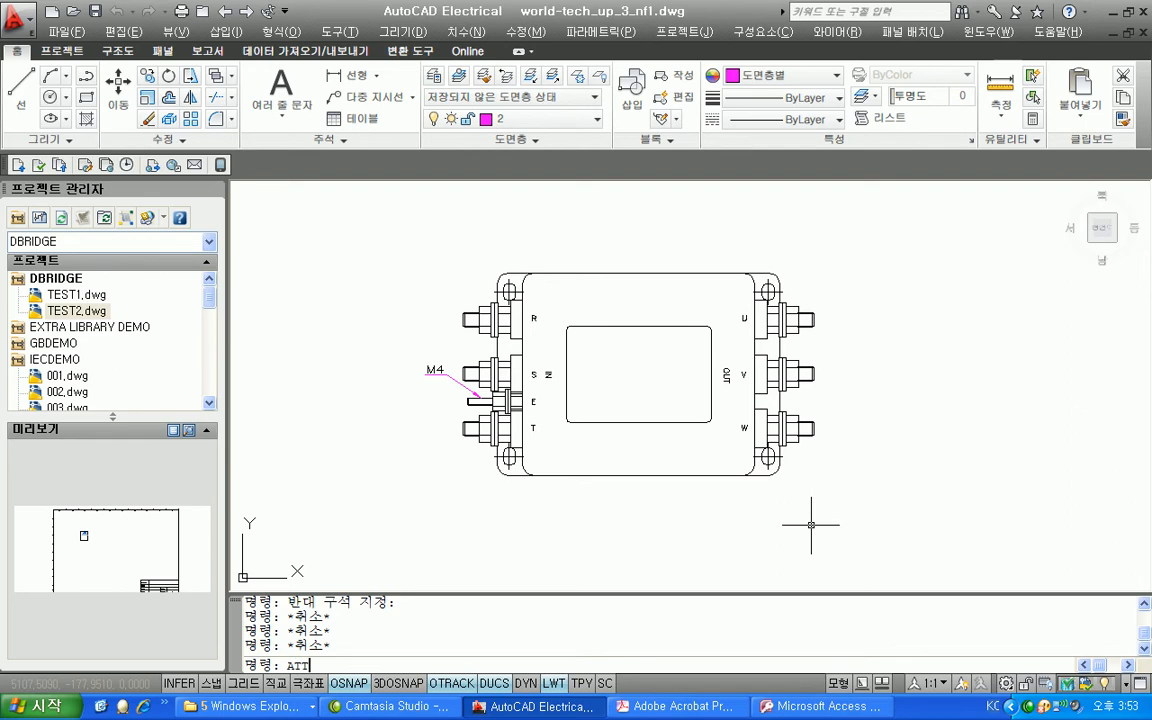
{"action": "key", "text": "Return"}
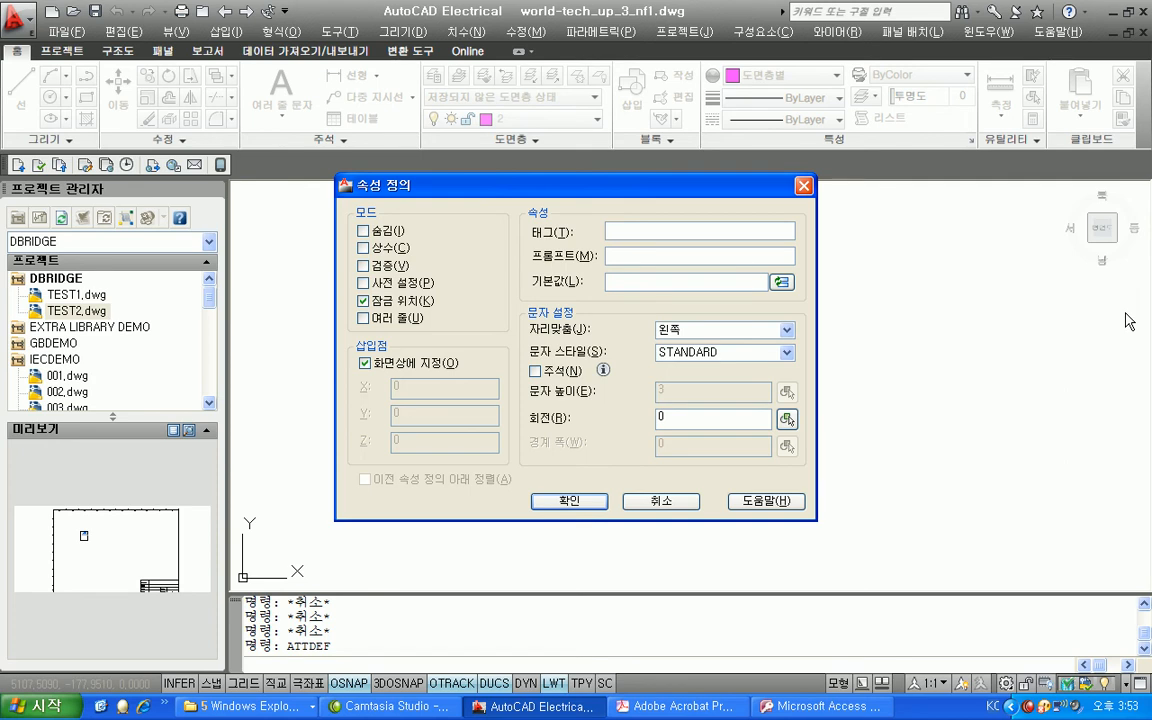
{"action": "type", "text": "pl"}
{"action": "left_click", "coordinate": [697, 333]}
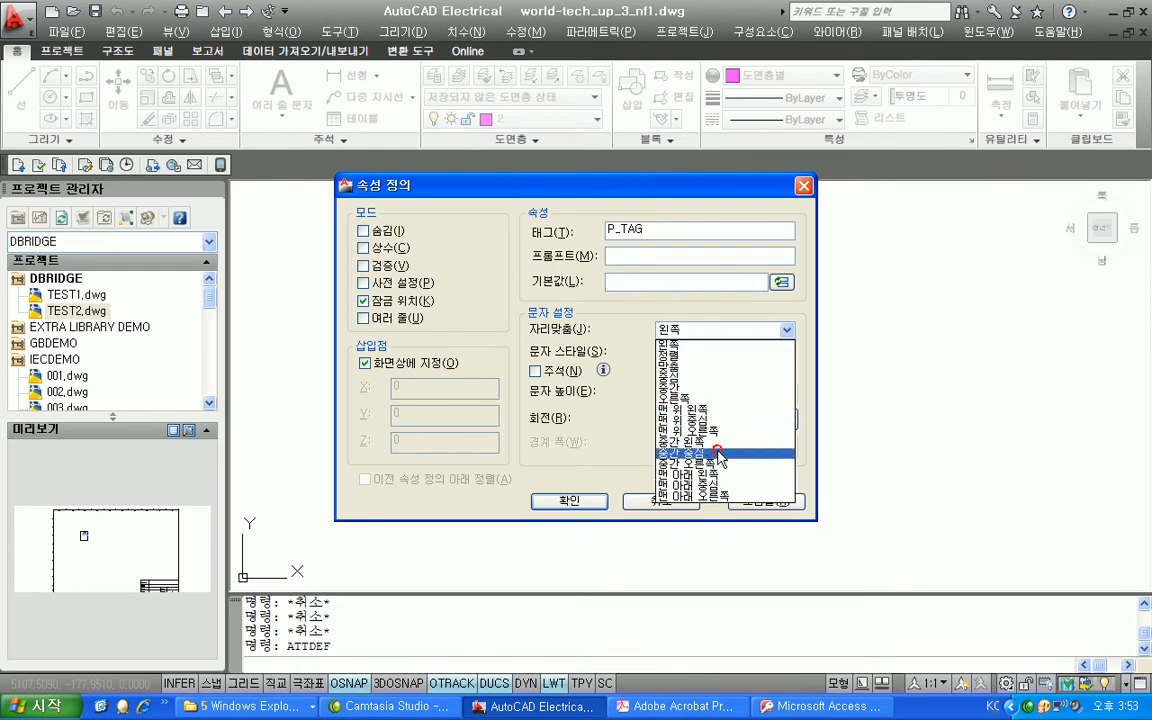
{"action": "left_click", "coordinate": [718, 454]}
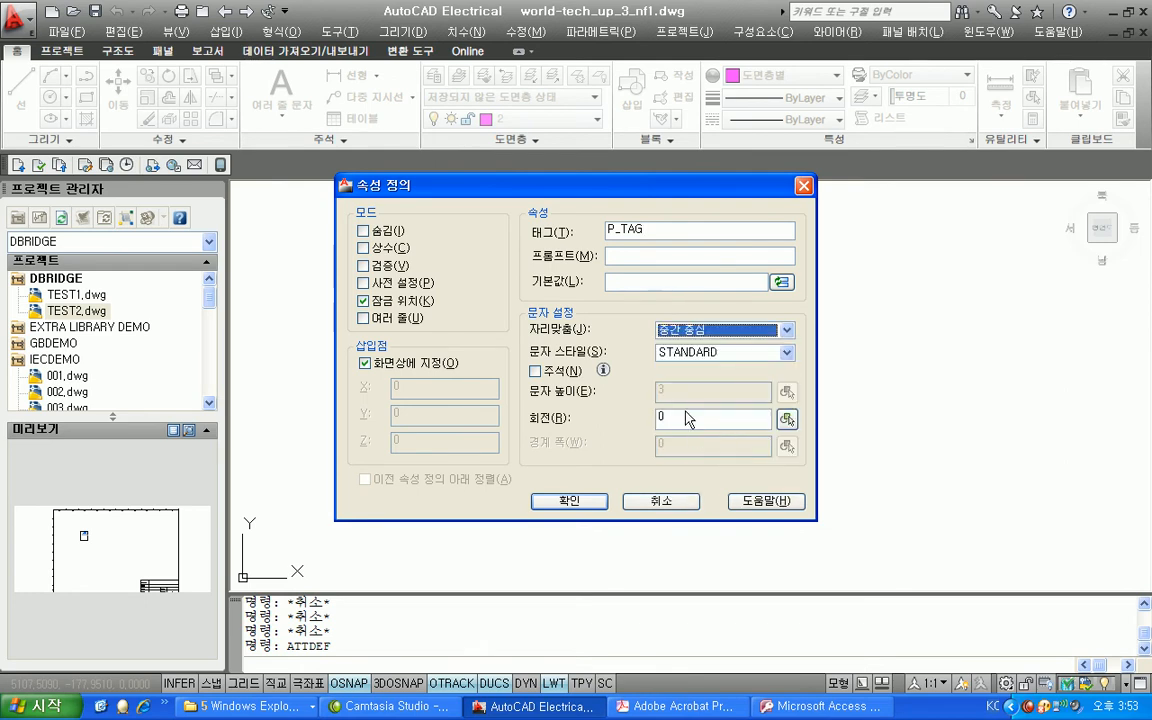
{"action": "left_click", "coordinate": [569, 501]}
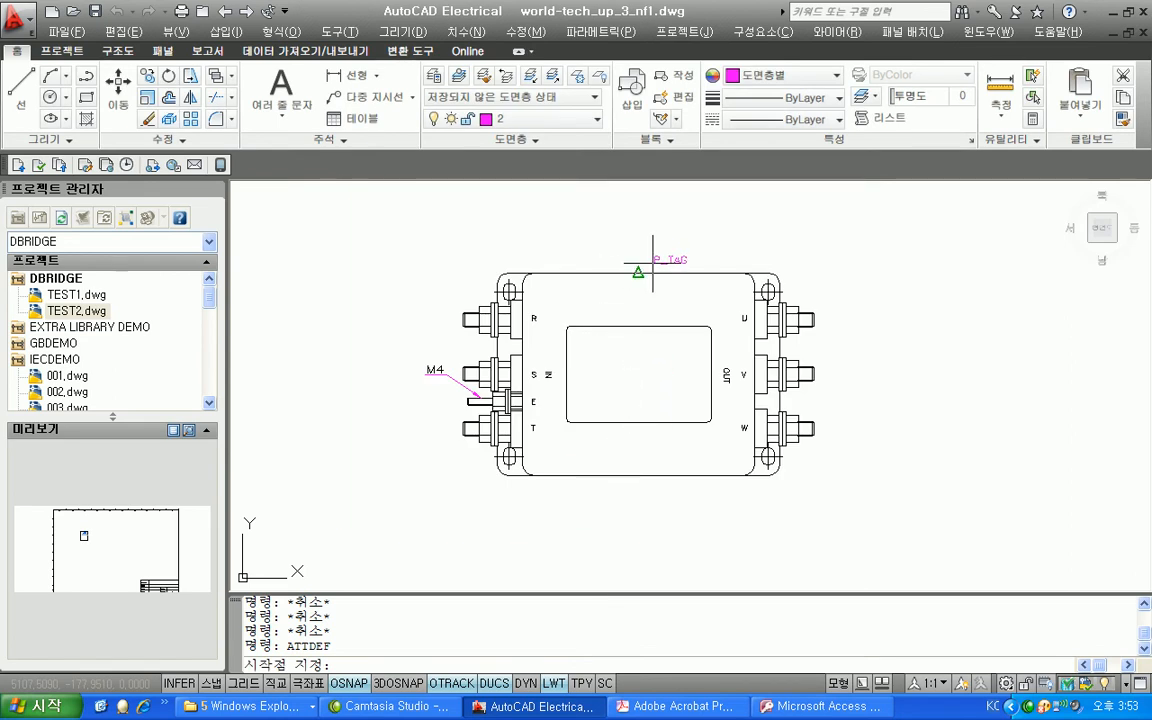
{"action": "scroll", "coordinate": [632, 265], "scroll_direction": "up", "scroll_amount": 4}
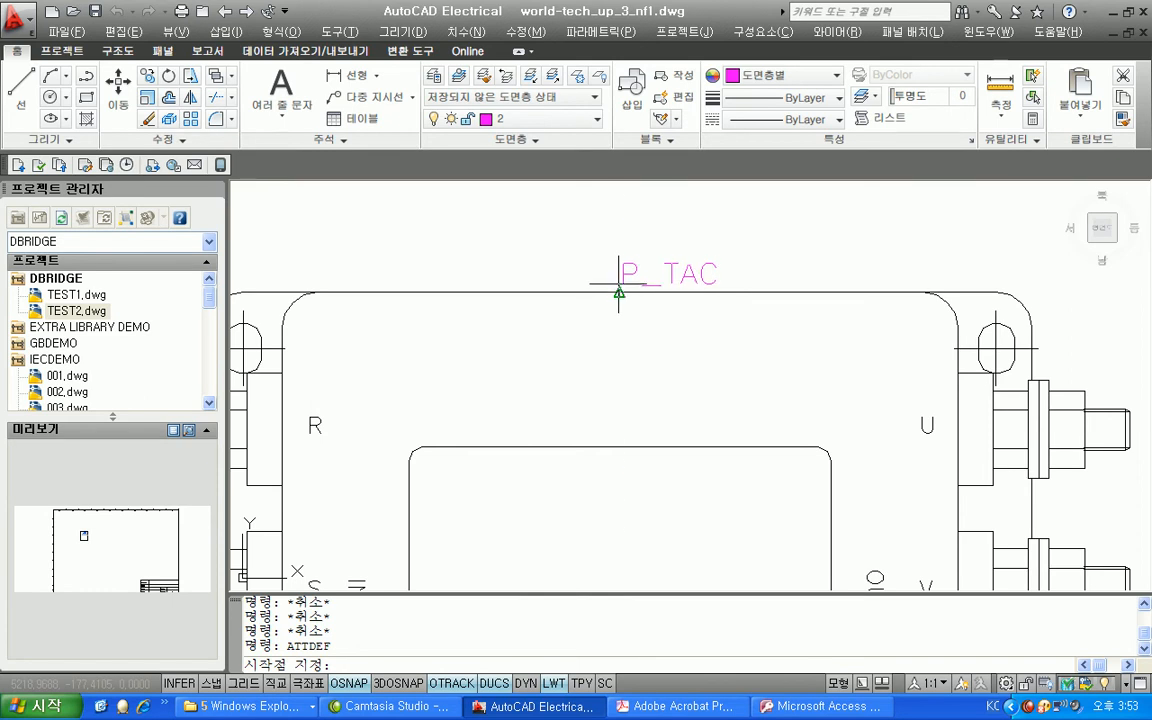
{"action": "left_click", "coordinate": [570, 286]}
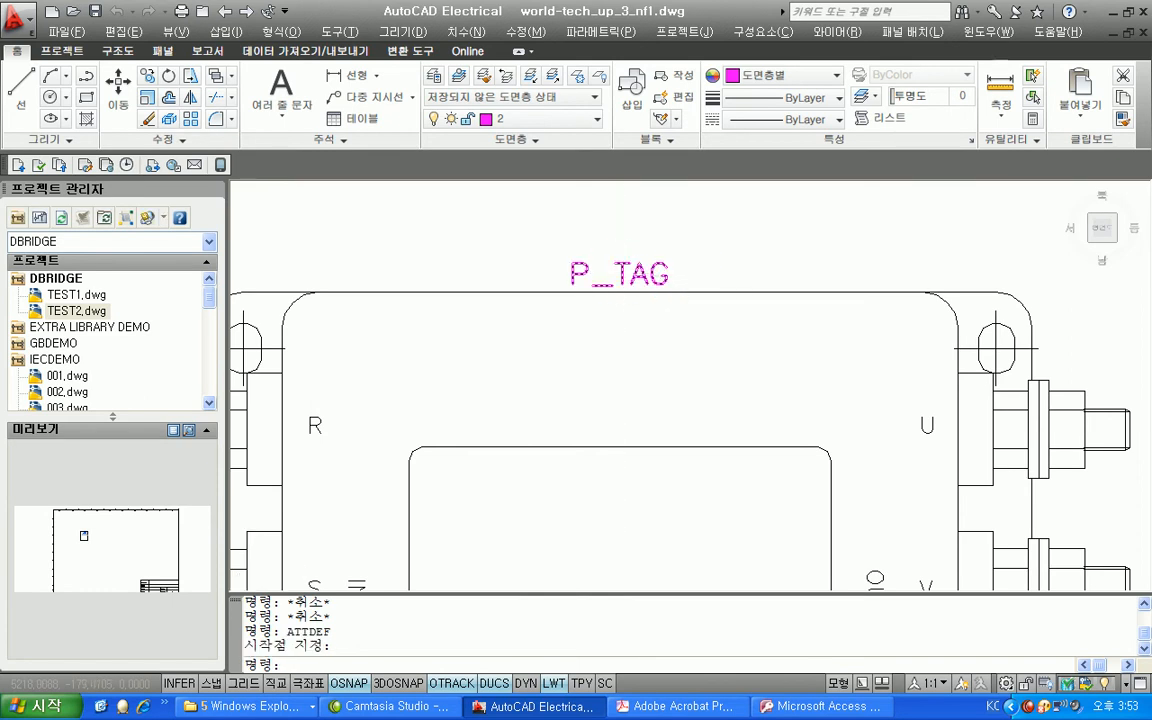
Define a CAT attribute with middle center (중간 중심) justification and place it at the centre of the noise filter's label frame.
{"action": "scroll", "coordinate": [600, 340], "scroll_direction": "down", "scroll_amount": 4}
{"action": "key", "text": "Return"}
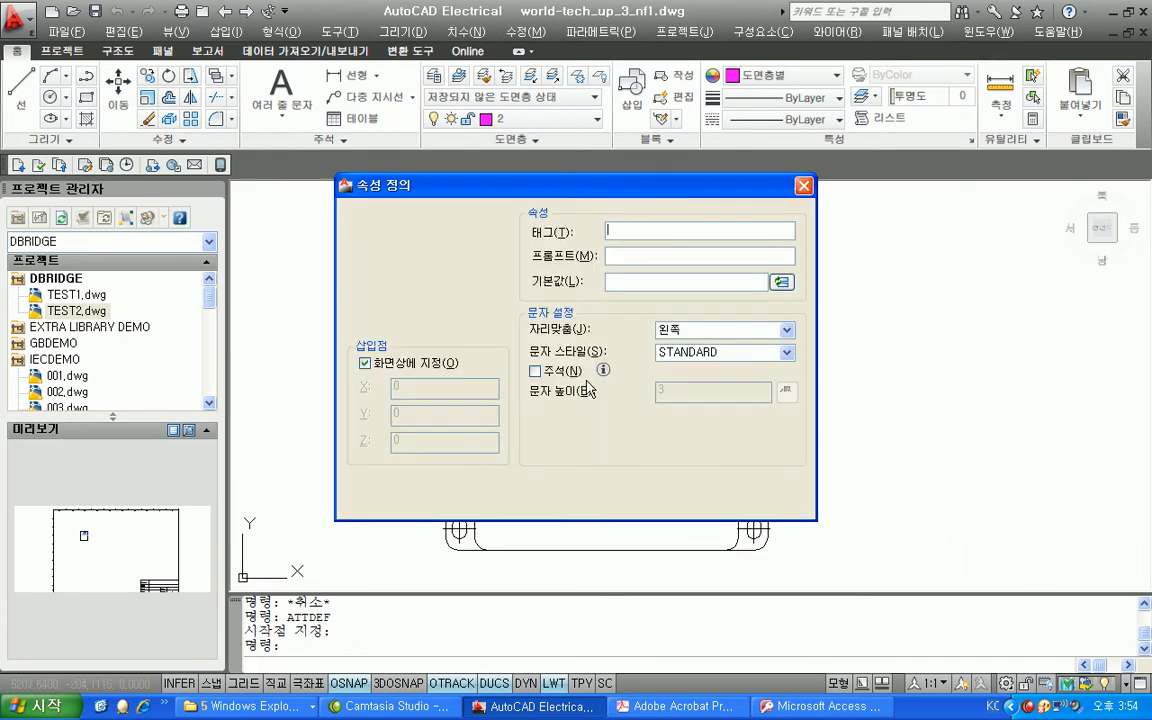
{"action": "type", "text": "CAT"}
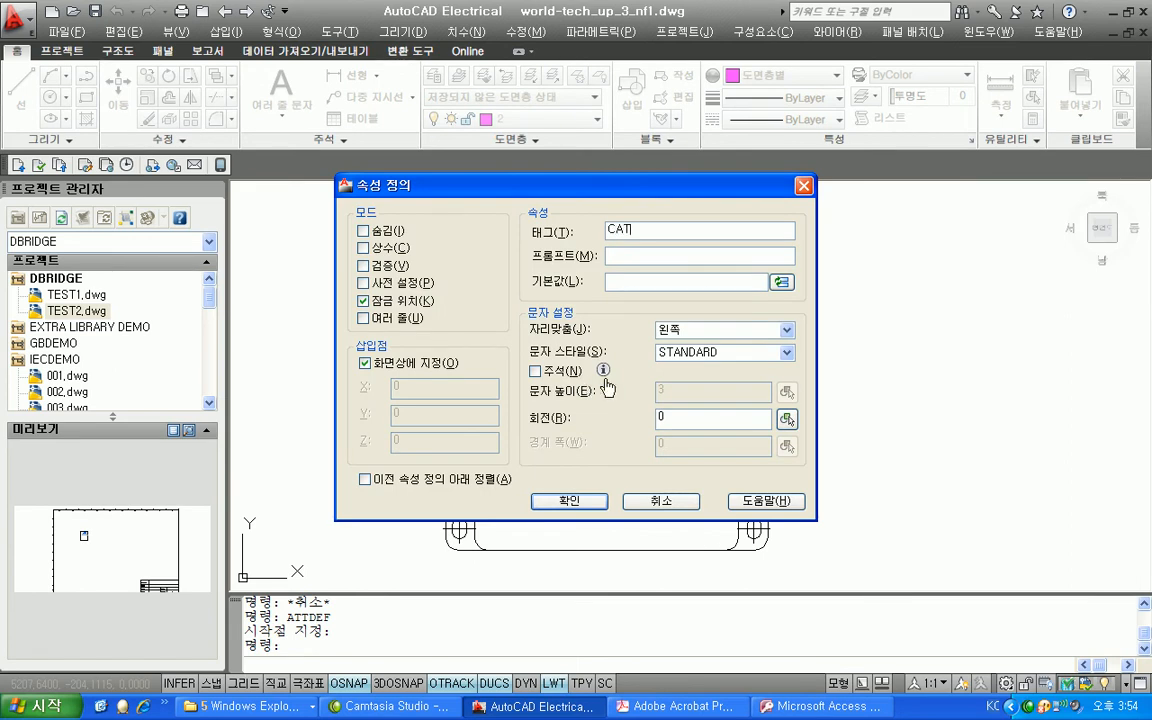
{"action": "left_click", "coordinate": [735, 351]}
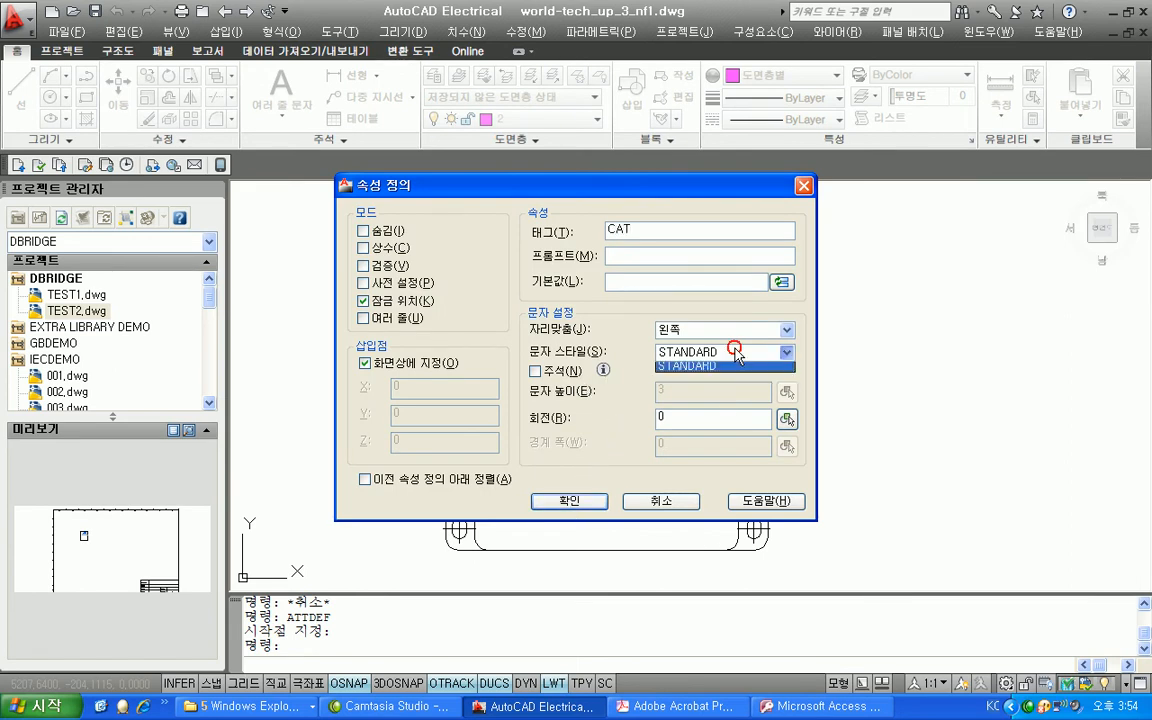
{"action": "left_click", "coordinate": [713, 330]}
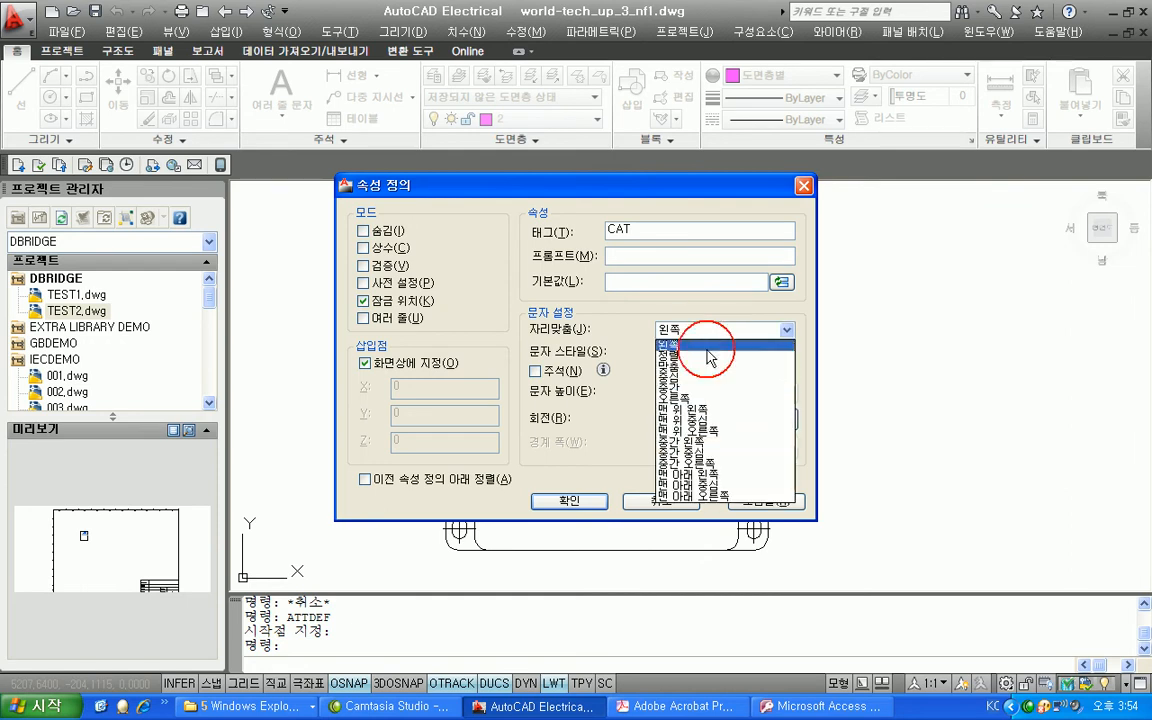
{"action": "left_click", "coordinate": [632, 420]}
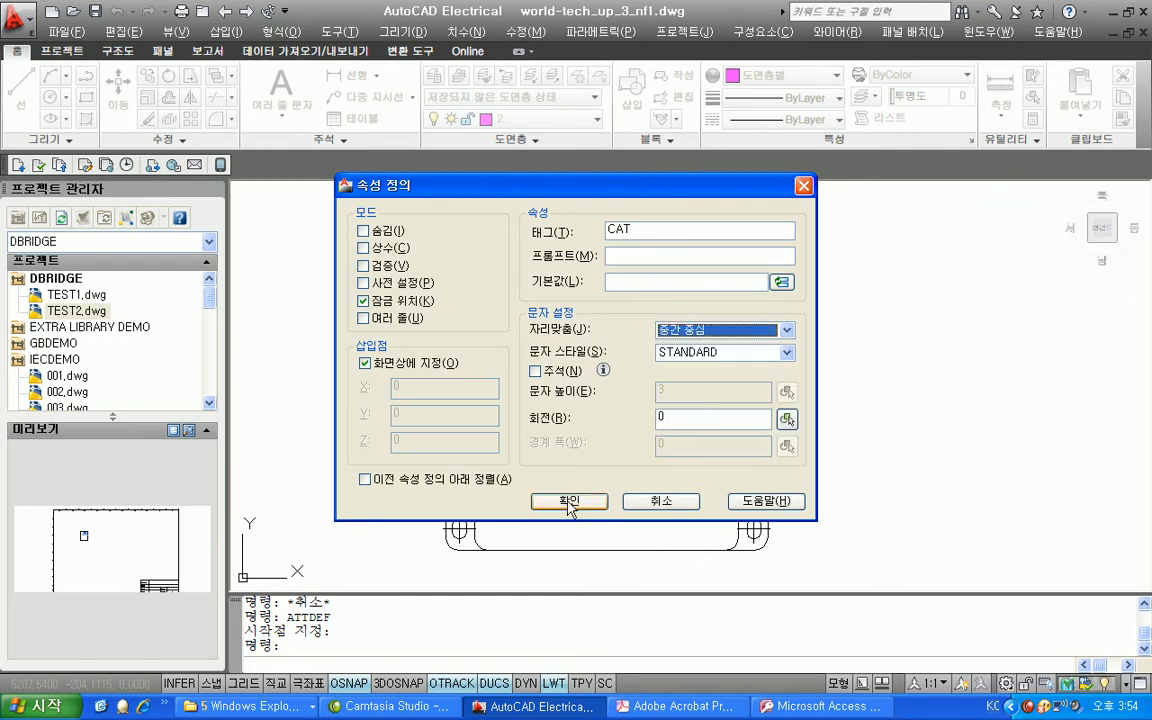
{"action": "key", "text": "Return"}
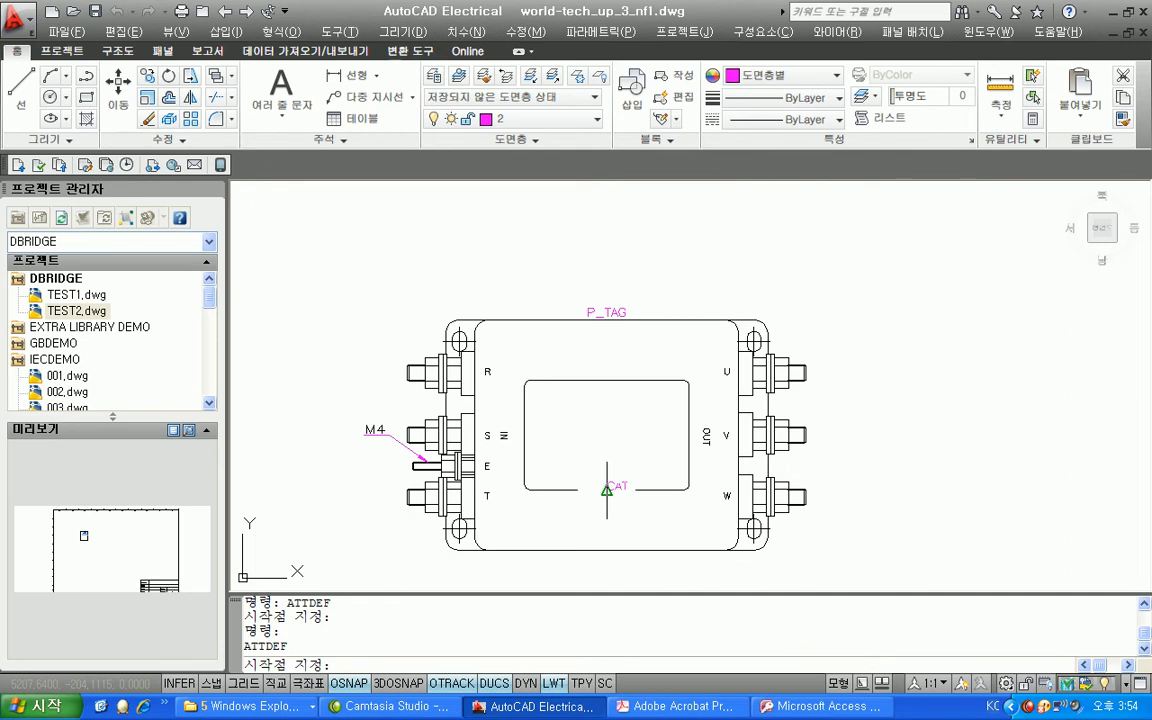
{"action": "left_click", "coordinate": [606, 433]}
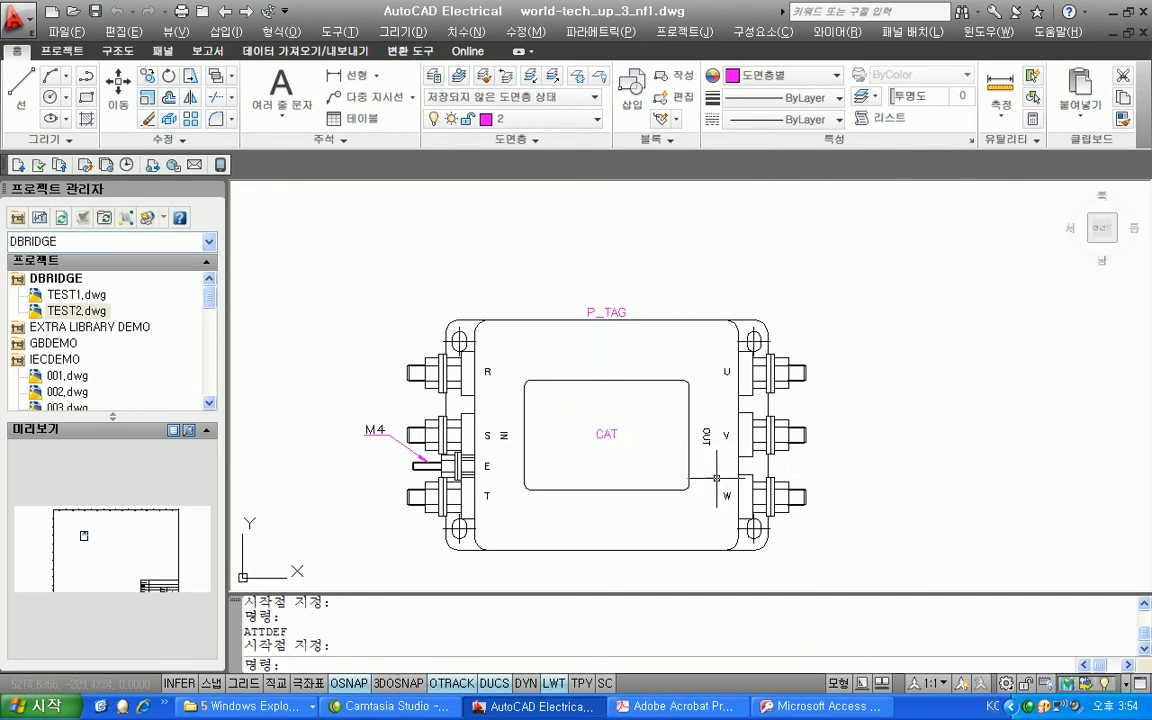
Move the P_TAG and CAT attributes to layer 0 and clear the selection.
{"action": "scroll", "coordinate": [710, 474], "scroll_direction": "down", "scroll_amount": 3}
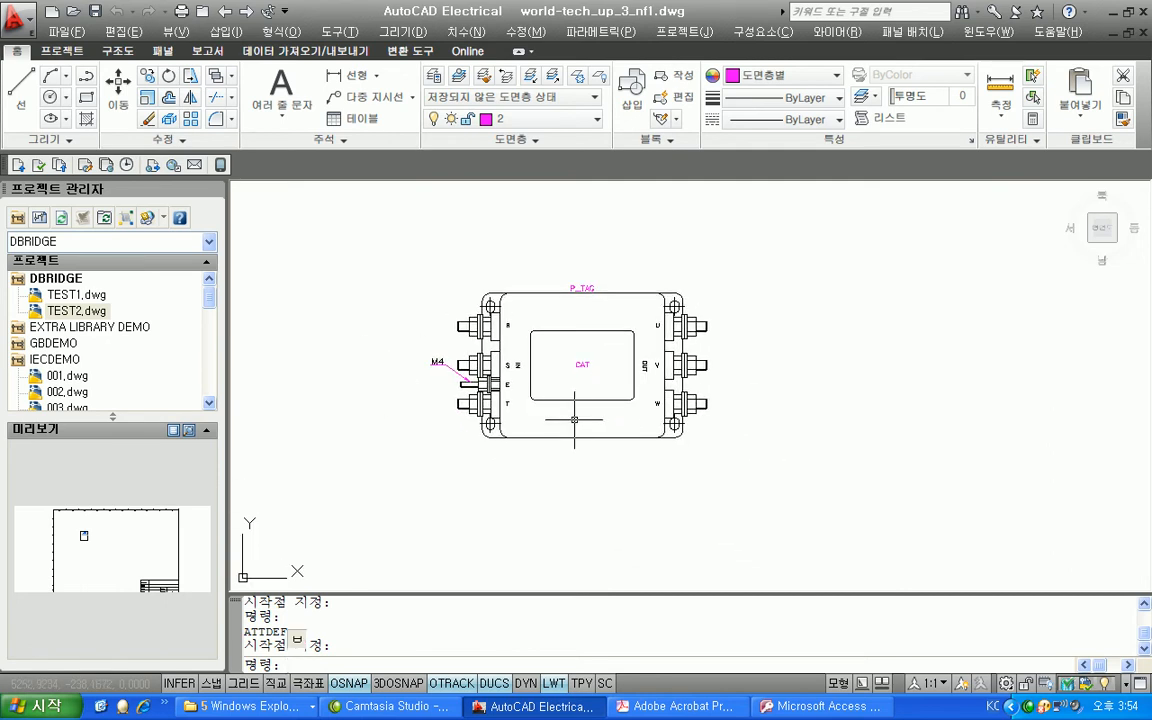
{"action": "key", "text": "Escape"}
{"action": "type", "text": "ㅂ"}
{"action": "key", "text": "Escape"}
{"action": "scroll", "coordinate": [577, 368], "scroll_direction": "up", "scroll_amount": 3}
{"action": "middle_click_drag", "start_coordinate": [567, 326], "coordinate": [564, 378]}
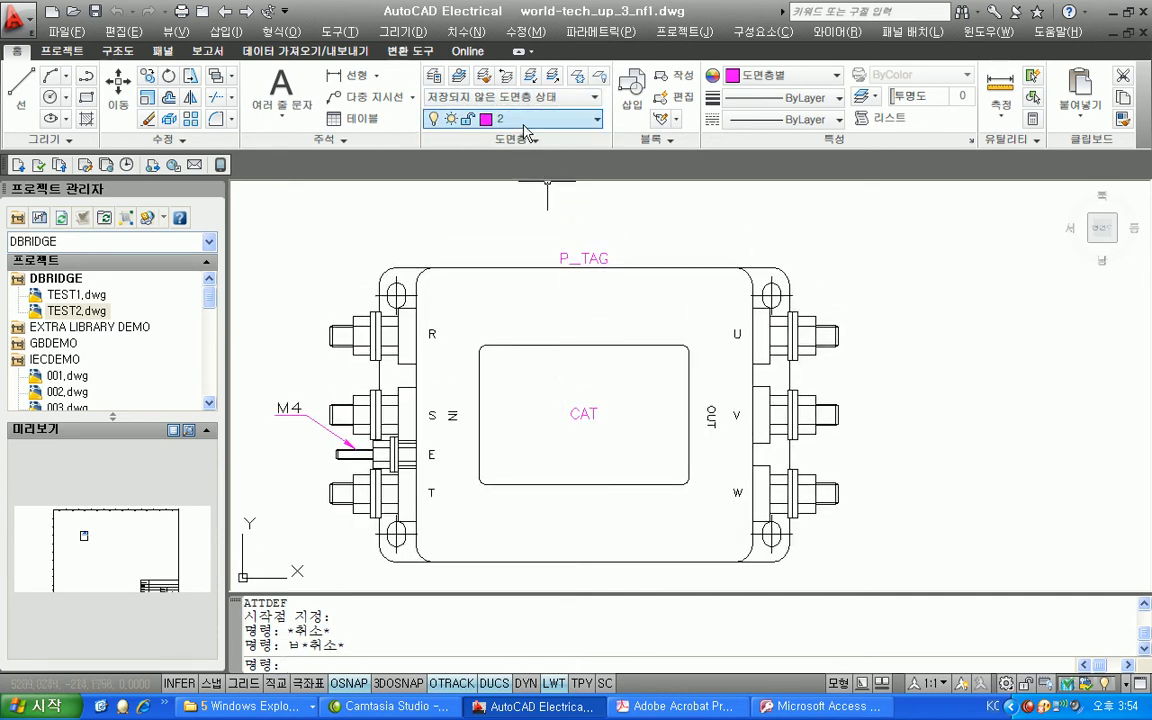
{"action": "left_click", "coordinate": [589, 256]}
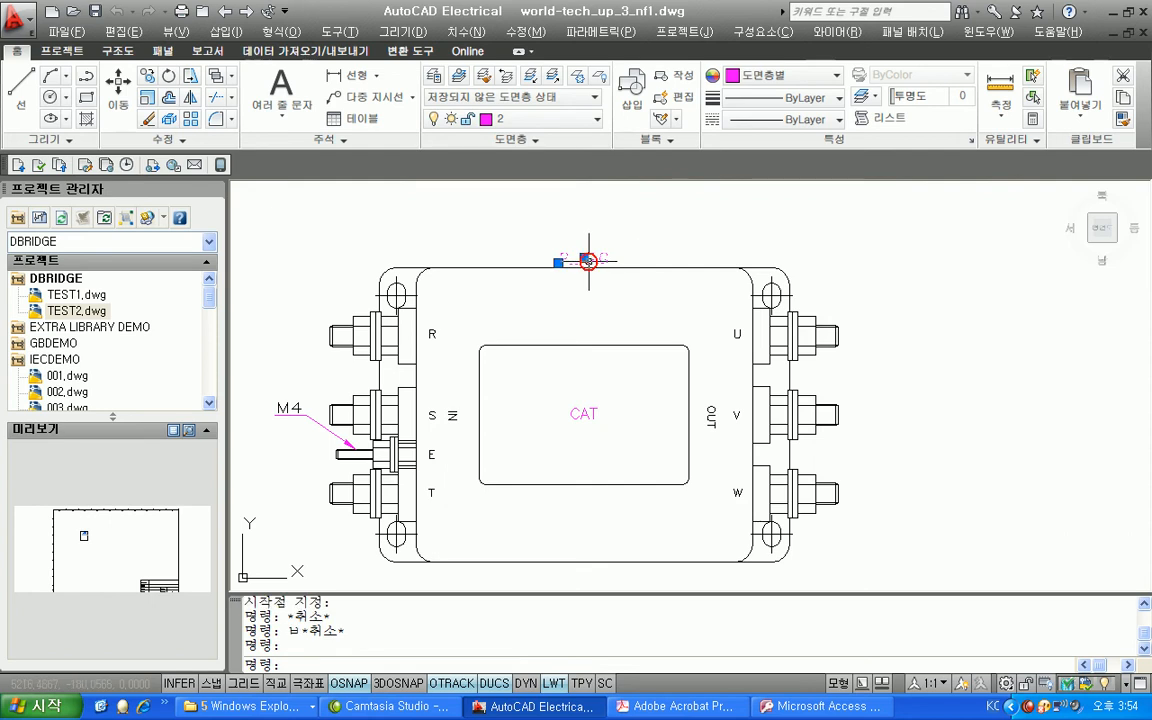
{"action": "left_click", "coordinate": [583, 412]}
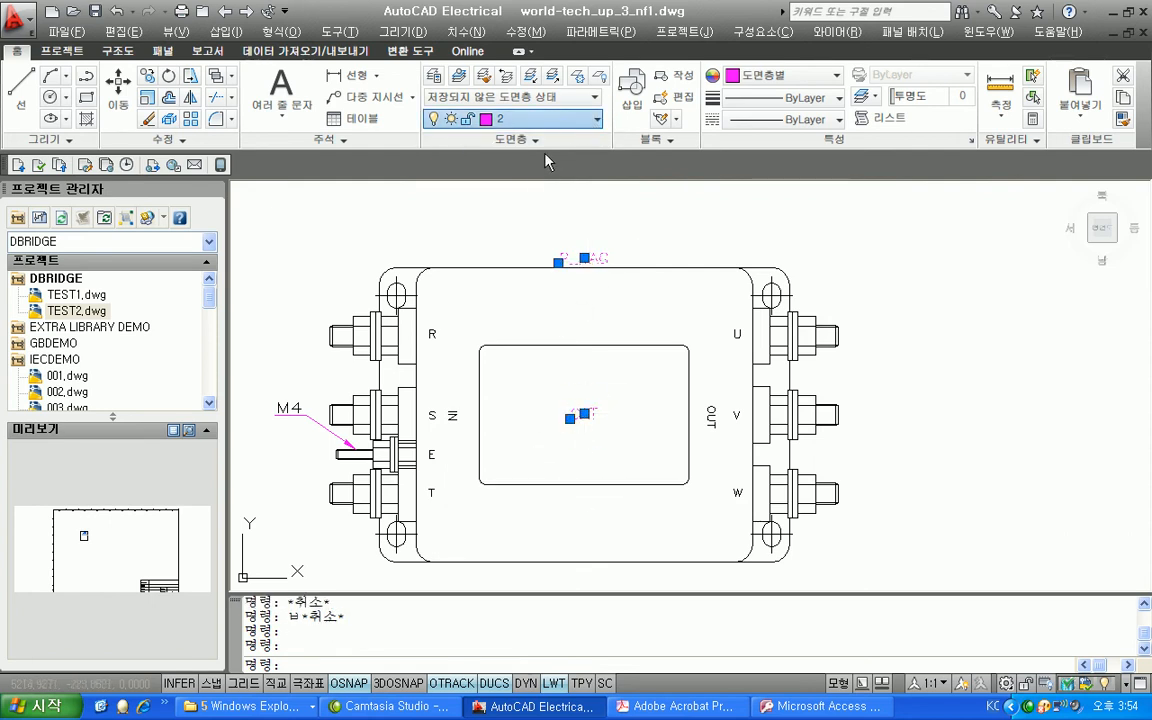
{"action": "left_click", "coordinate": [497, 139]}
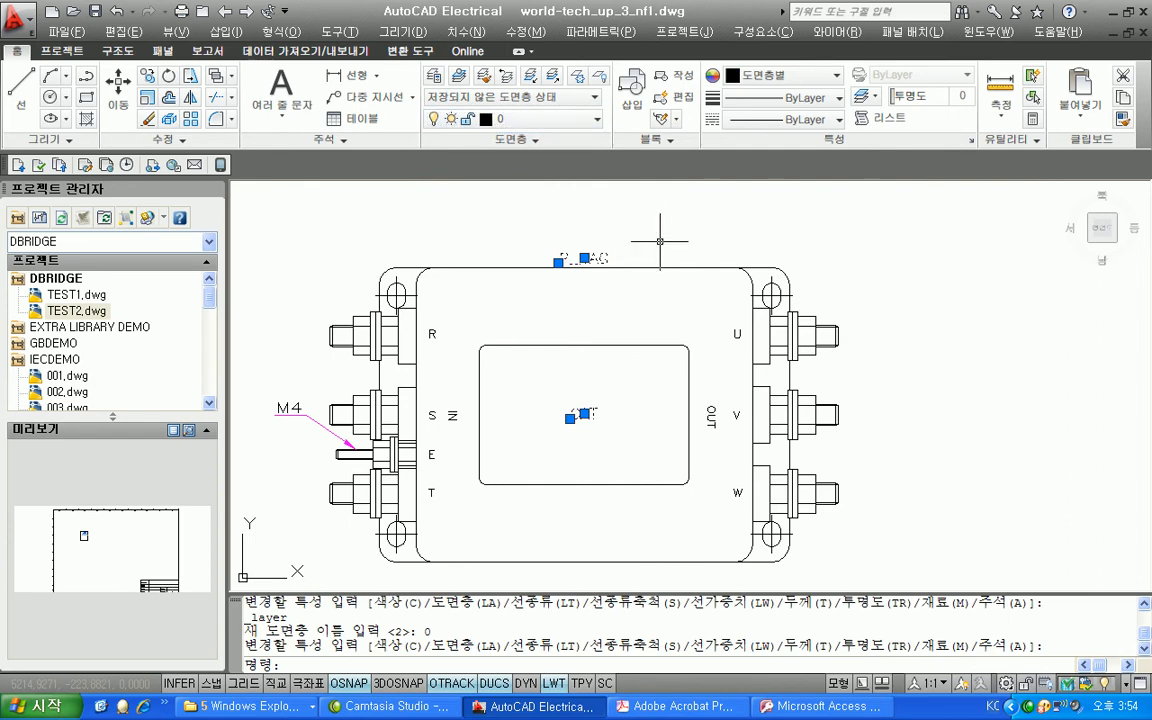
{"action": "key", "text": "Escape"}
{"action": "key", "text": "Escape"}
{"action": "key", "text": "Escape"}
Start writing a block from objects with WBLOCK and set its base point at the centre of the label frame.
{"action": "scroll", "coordinate": [745, 334], "scroll_direction": "down", "scroll_amount": 3}
{"action": "middle_click_drag", "start_coordinate": [733, 347], "coordinate": [664, 352]}
{"action": "scroll", "coordinate": [664, 352], "scroll_direction": "up", "scroll_amount": 1}
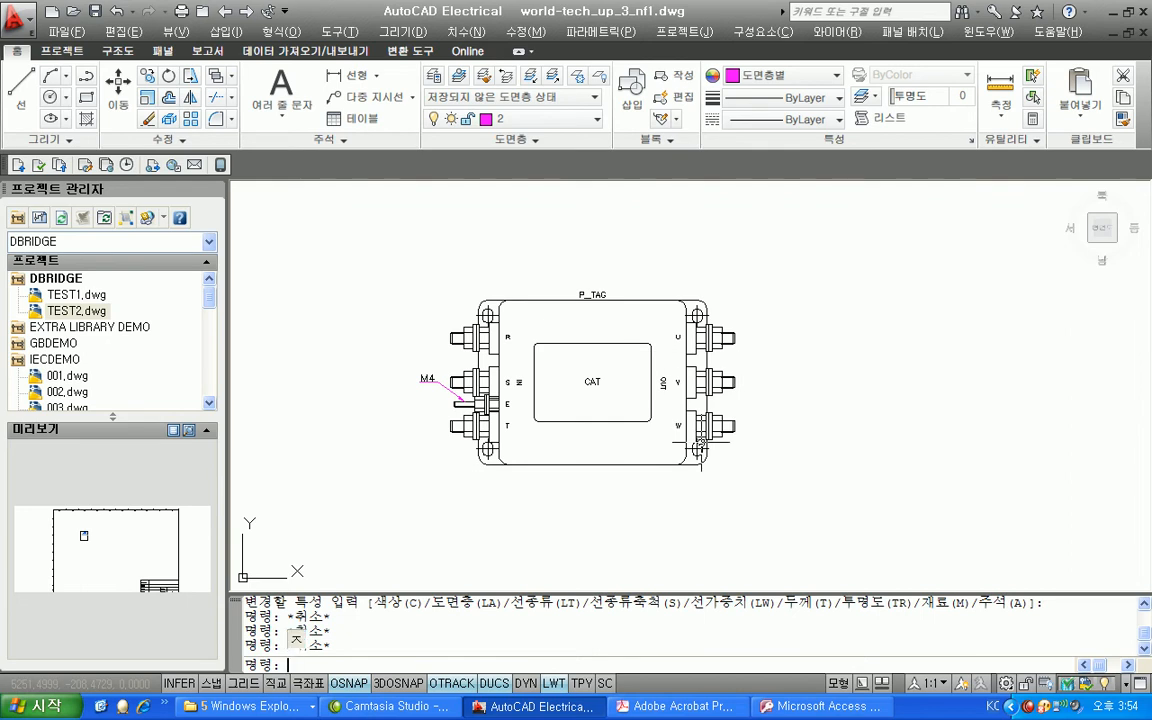
{"action": "type", "text": "wblock"}
{"action": "key", "text": "Return"}
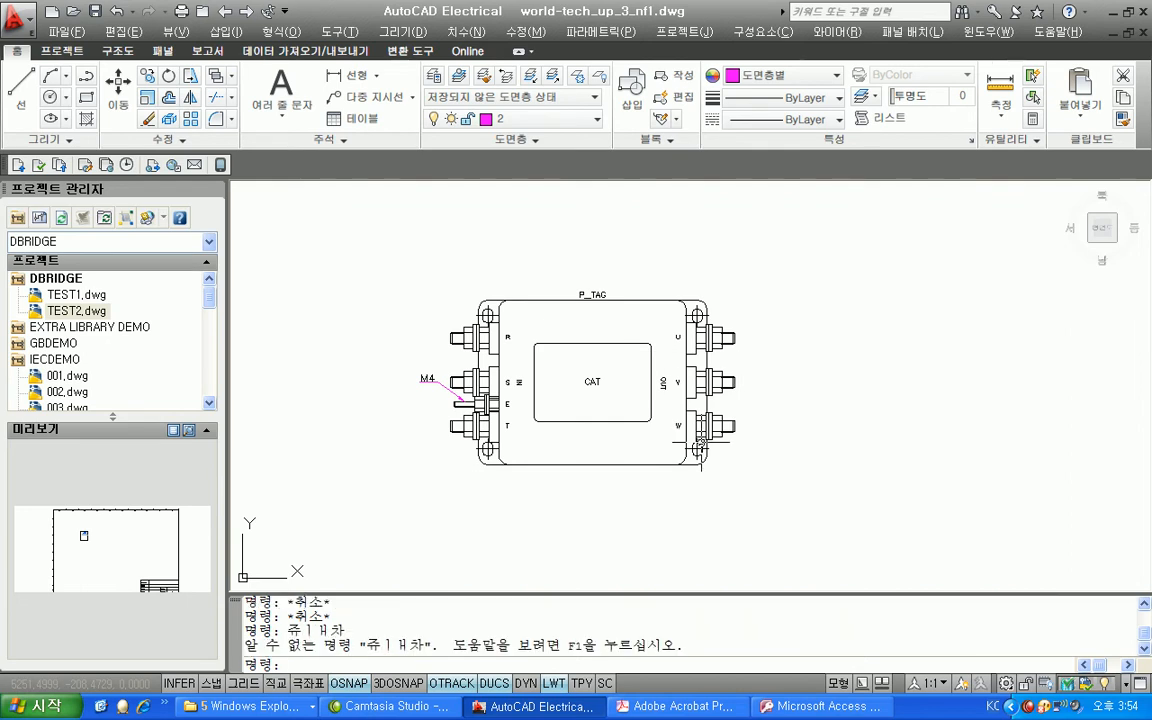
{"action": "type", "text": "WBLOCK"}
{"action": "key", "text": "Return"}
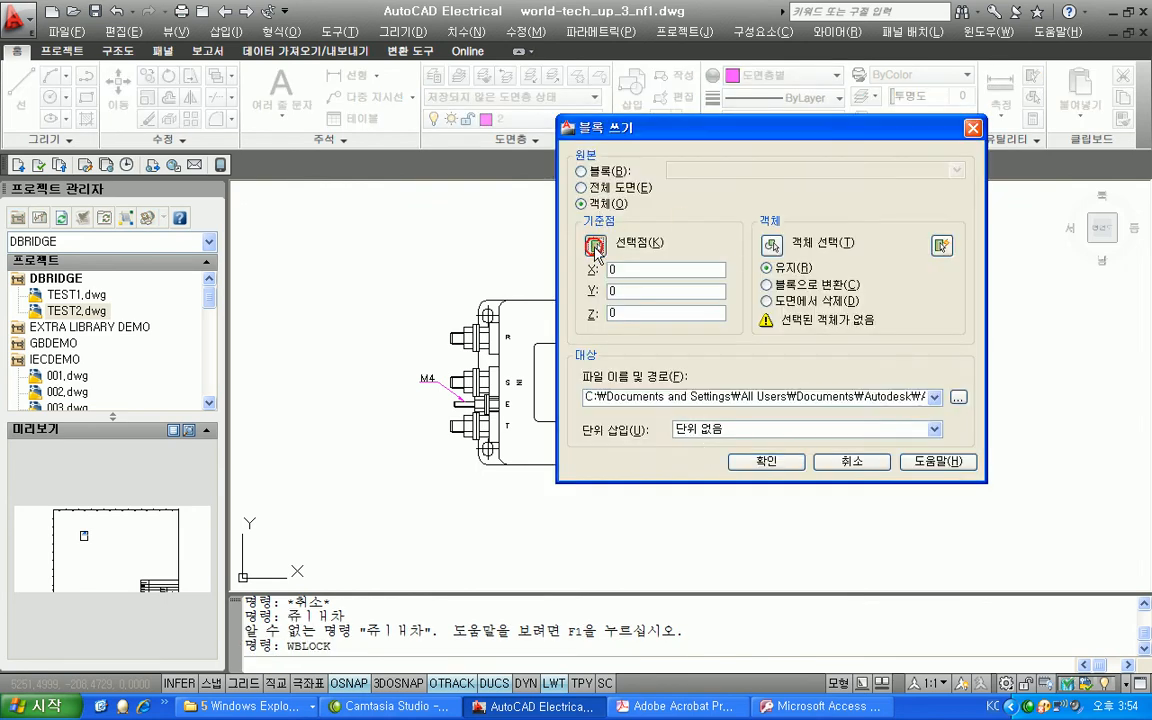
{"action": "left_click", "coordinate": [595, 245]}
{"action": "left_click", "coordinate": [627, 403]}
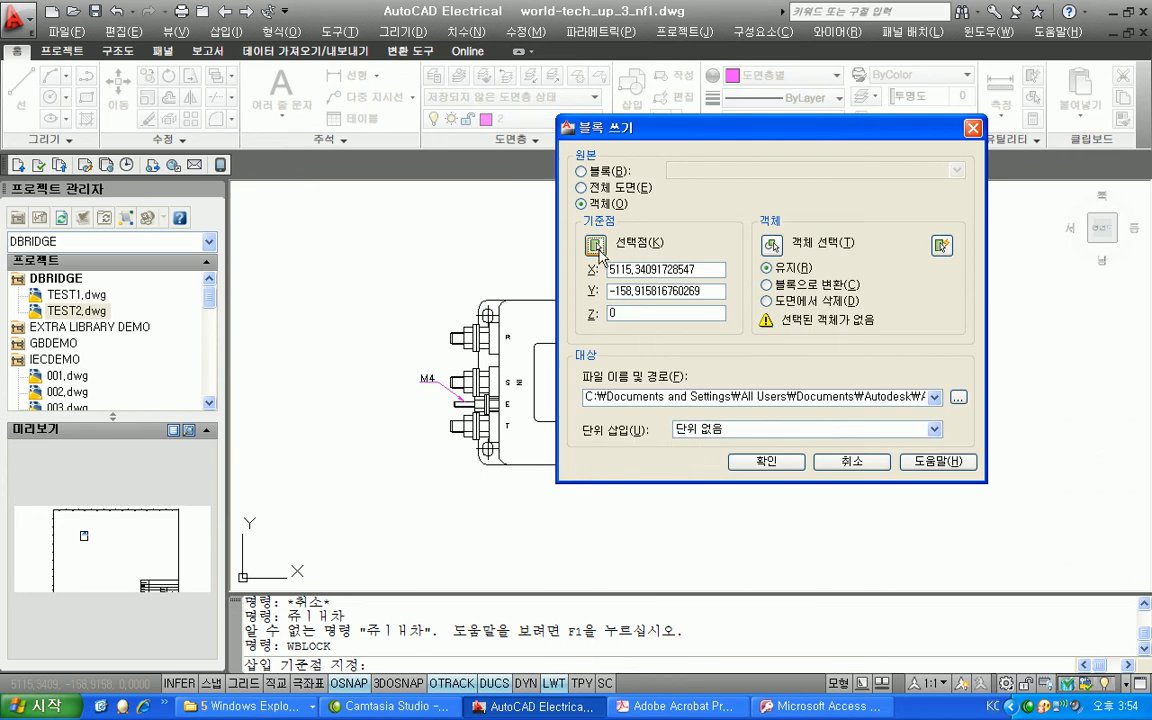
{"action": "left_click", "coordinate": [595, 245]}
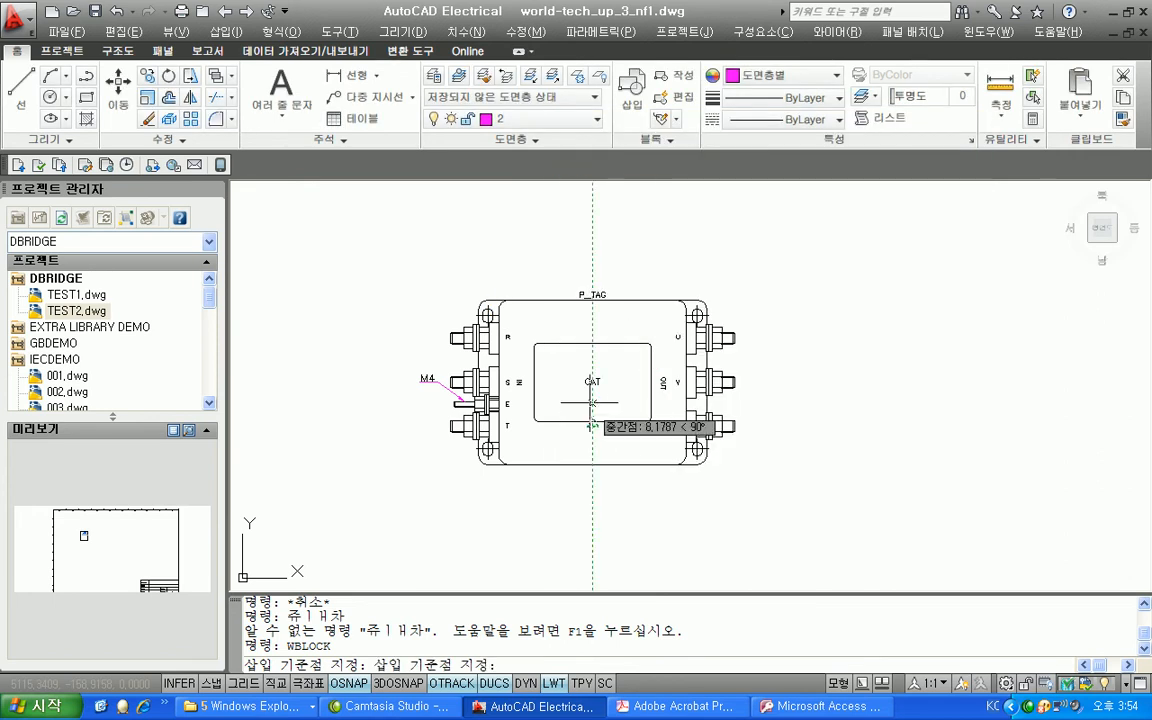
{"action": "left_click", "coordinate": [596, 384]}
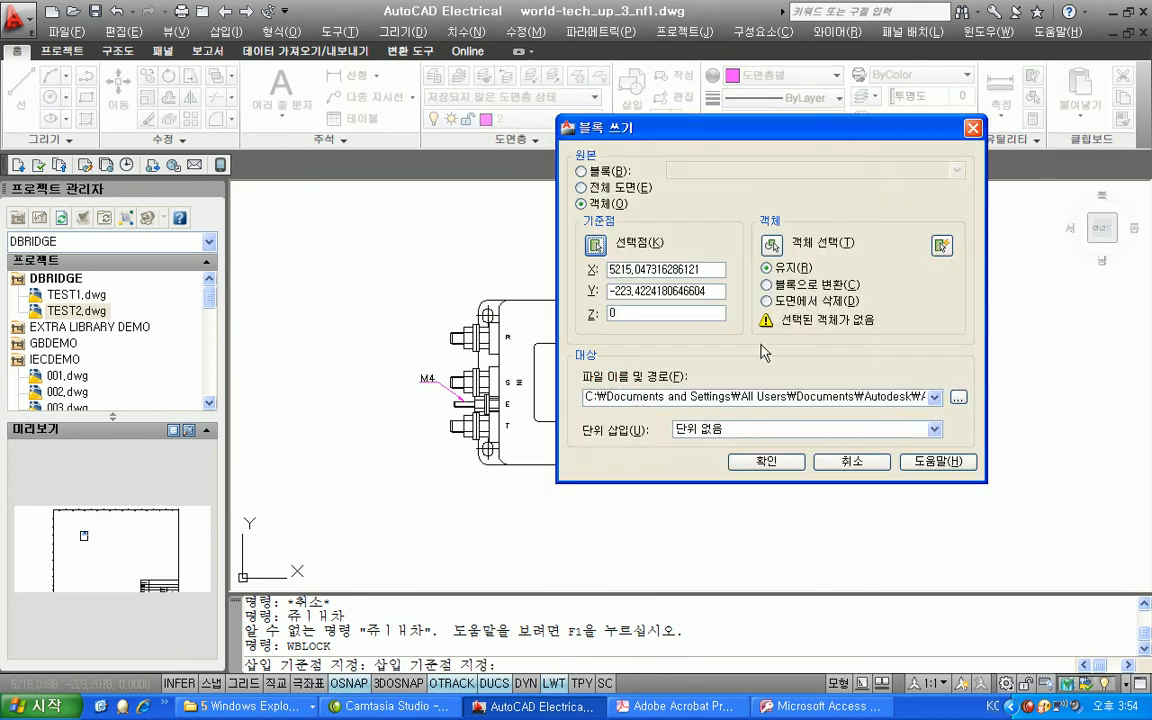
Select the entire noise filter front view, including both attributes and the M4 leader, as the block's objects.
{"action": "left_click", "coordinate": [771, 244]}
{"action": "left_click", "coordinate": [367, 282]}
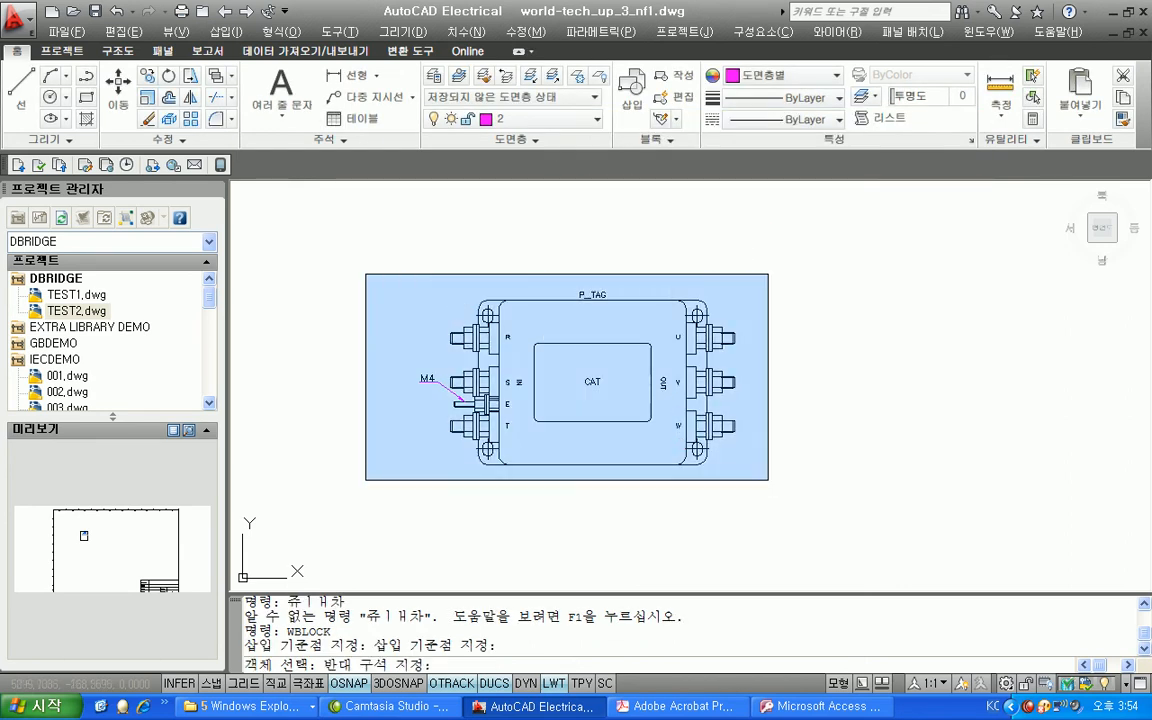
{"action": "left_click", "coordinate": [750, 464]}
{"action": "key", "text": "Return"}
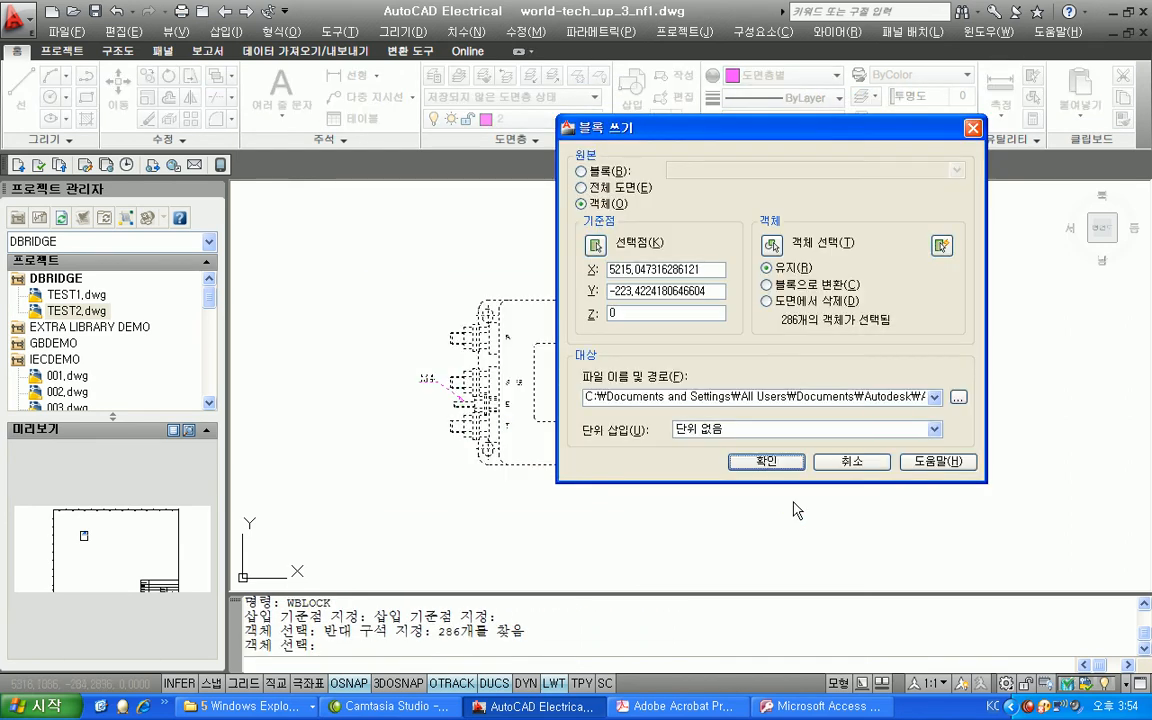
Browse for the block's destination and create a folder named WorldTech inside the Panel folder.
{"action": "left_click", "coordinate": [958, 397]}
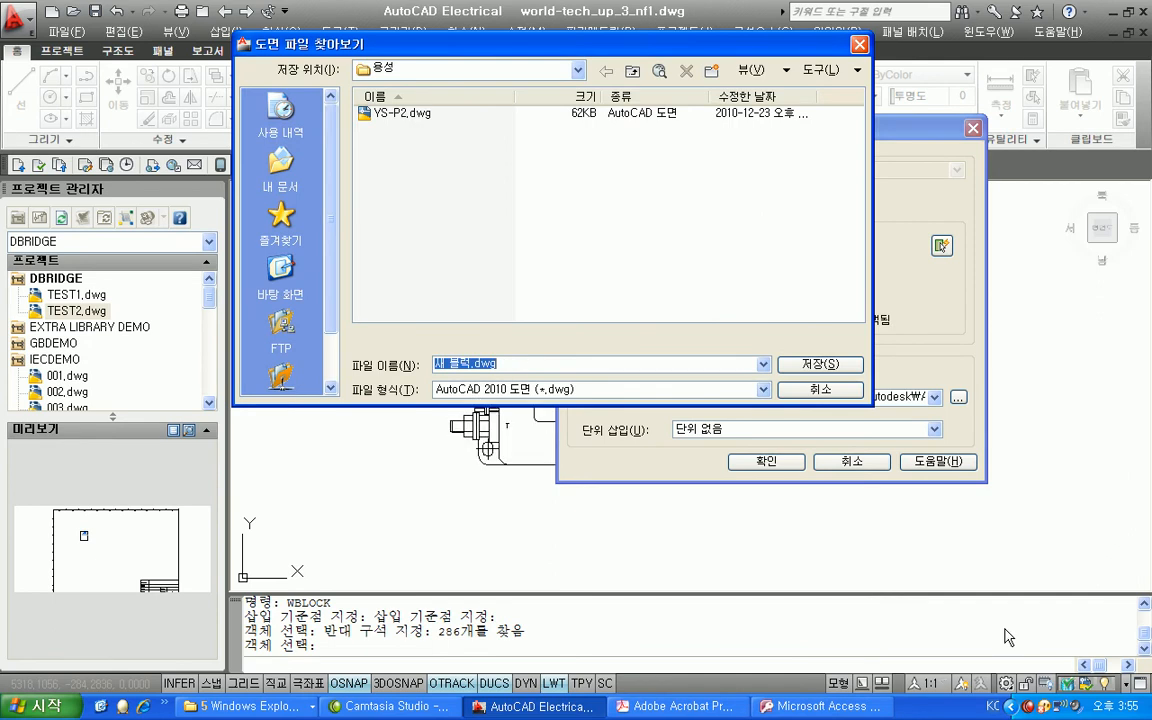
{"action": "left_click", "coordinate": [633, 71]}
{"action": "left_click_drag", "start_coordinate": [857, 130], "coordinate": [832, 120]}
{"action": "left_click", "coordinate": [711, 65]}
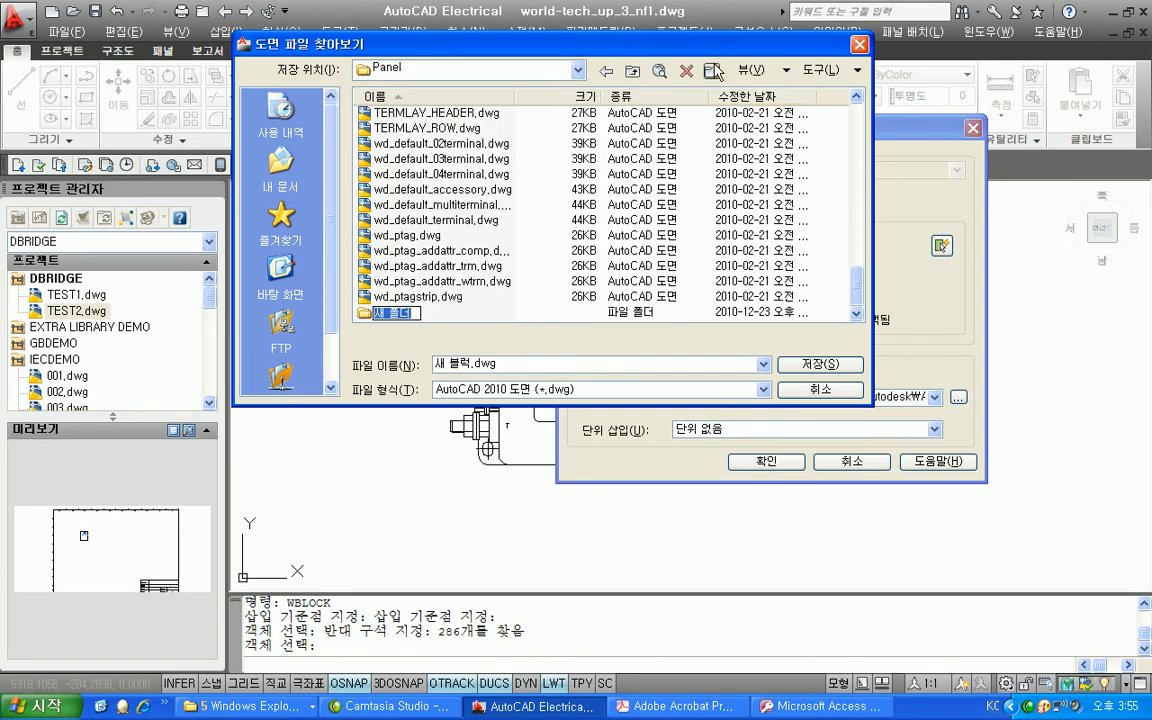
{"action": "type", "text": "wORLDtECH"}
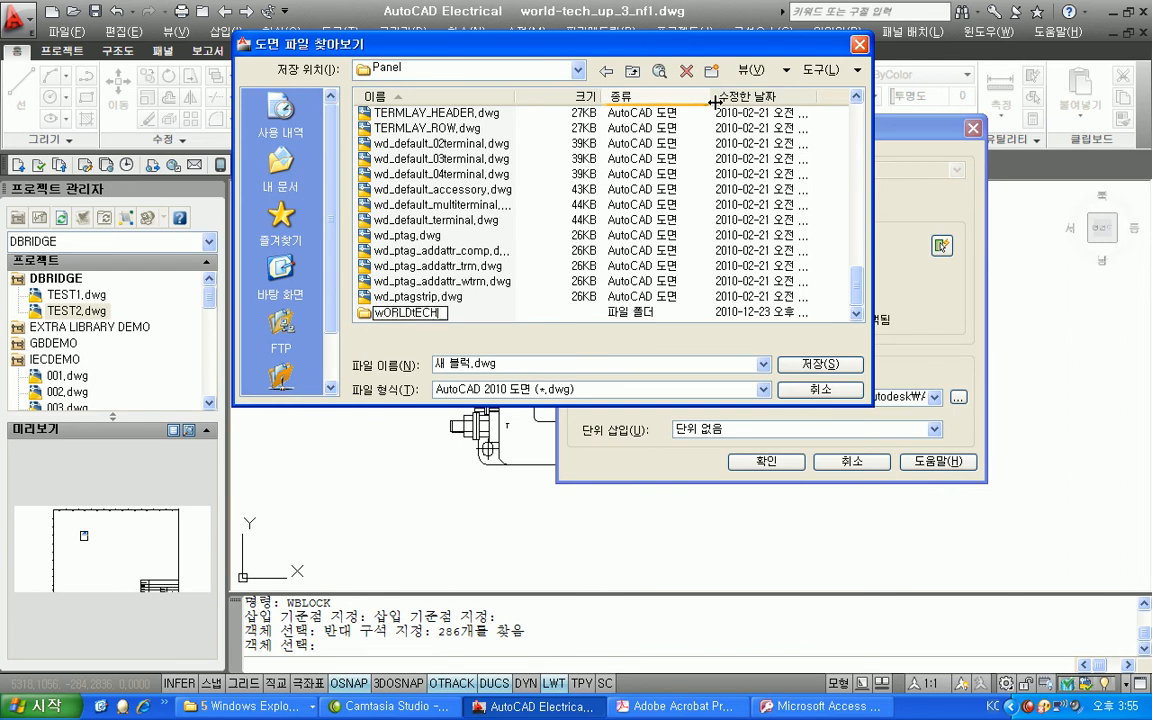
{"action": "type", "text": "C"}
{"action": "key", "text": "BackSpace"}
{"action": "key", "text": "BackSpace"}
{"action": "key", "text": "BackSpace"}
{"action": "key", "text": "BackSpace"}
{"action": "key", "text": "BackSpace"}
{"action": "key", "text": "BackSpace"}
{"action": "key", "text": "BackSpace"}
{"action": "key", "text": "BackSpace"}
{"action": "type", "text": "Wor"}
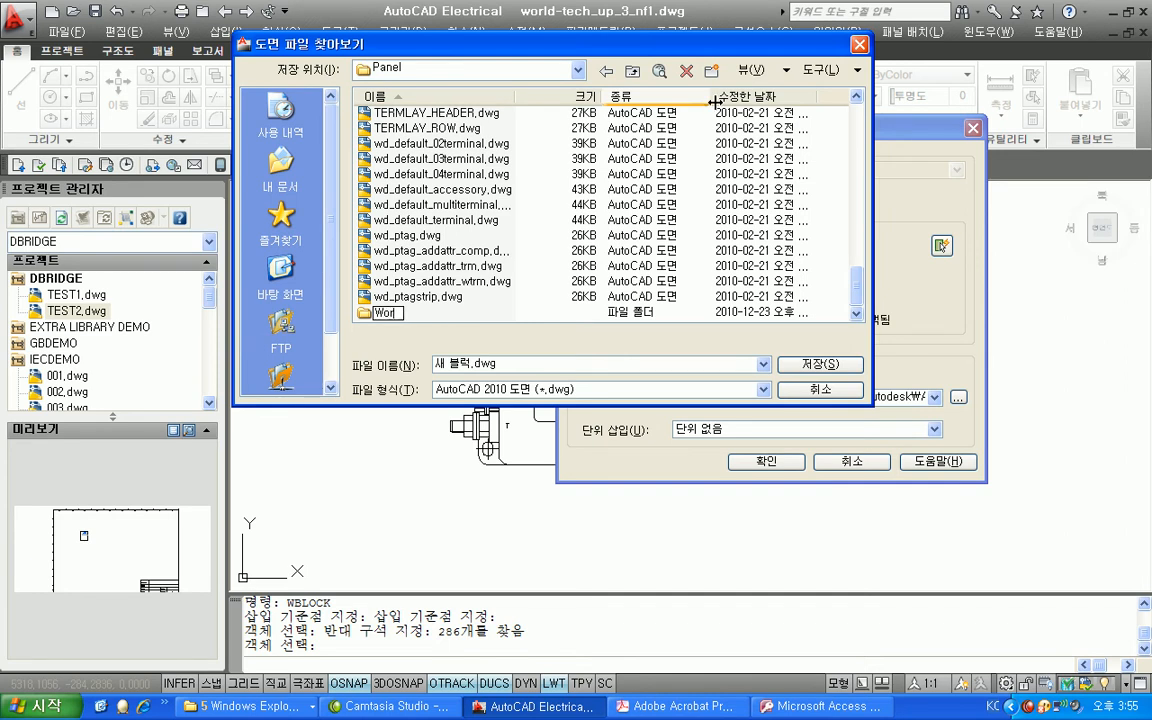
{"action": "type", "text": "ldTech"}
{"action": "key", "text": "Return"}
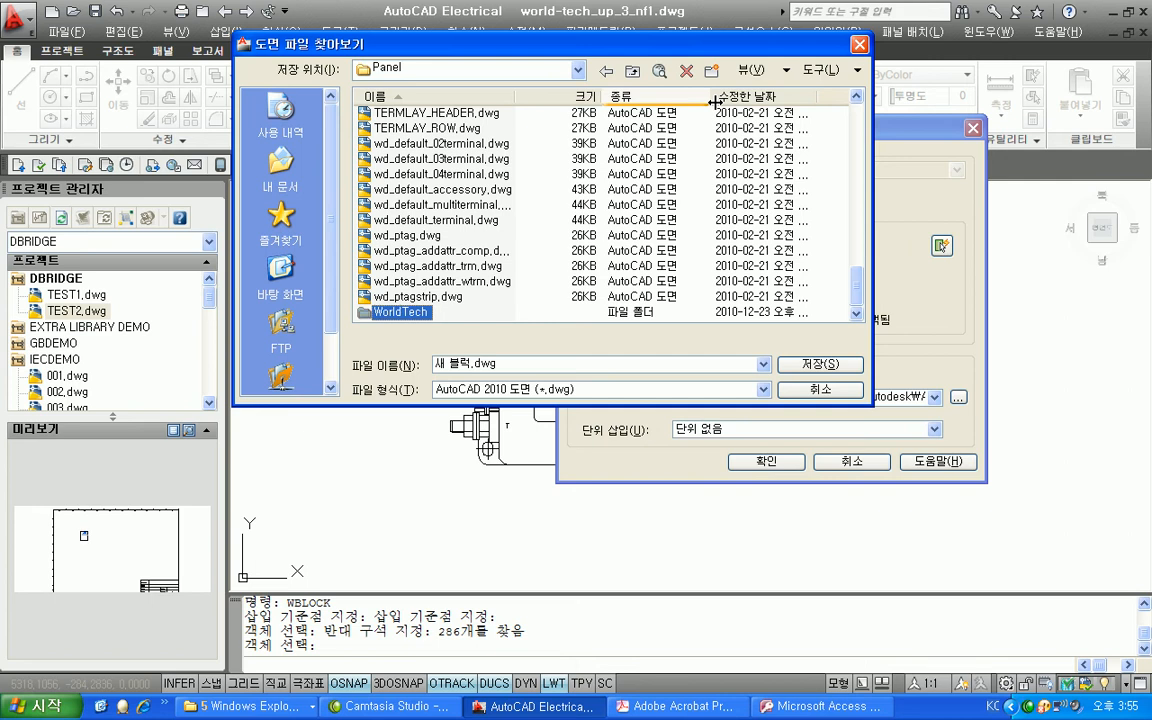
Name the block file TWT-RCxx-NF1 in the WorldTech folder and write the block.
{"action": "double_click", "coordinate": [399, 313]}
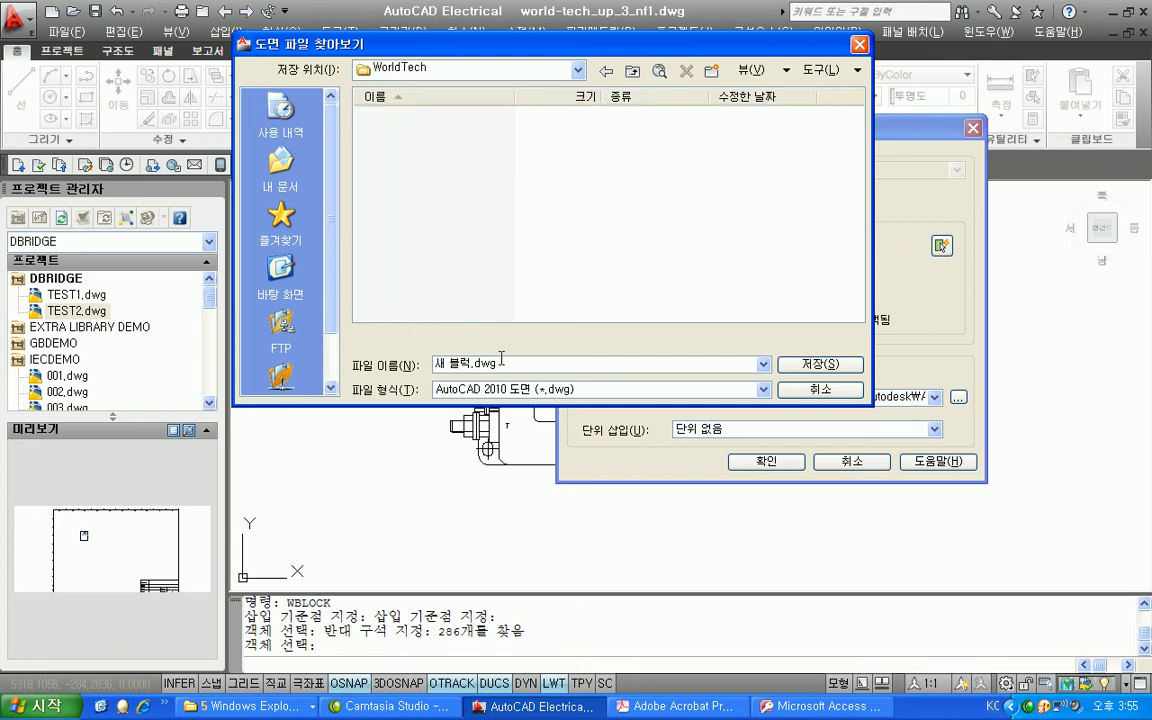
{"action": "left_click_drag", "start_coordinate": [501, 364], "coordinate": [411, 374]}
{"action": "type", "text": "ㅌ"}
{"action": "key", "text": "BackSpace"}
{"action": "type", "text": "TWT-RCxx-NF1"}
{"action": "key", "text": "Return"}
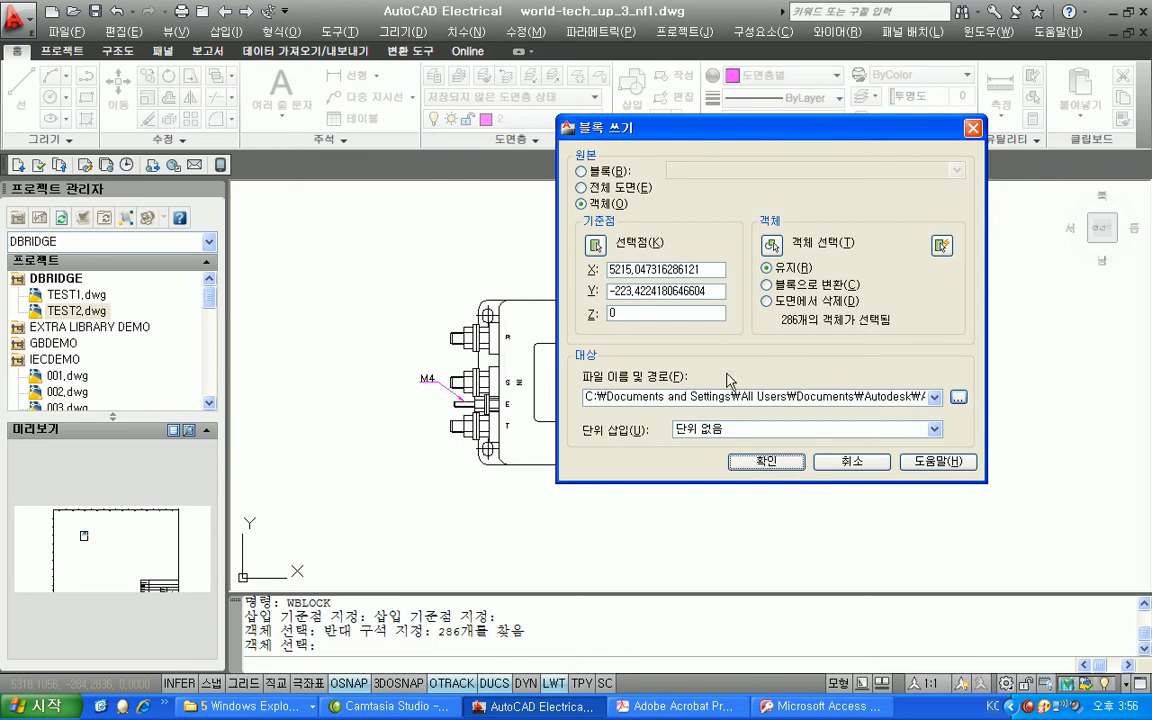
{"action": "left_click", "coordinate": [766, 461]}
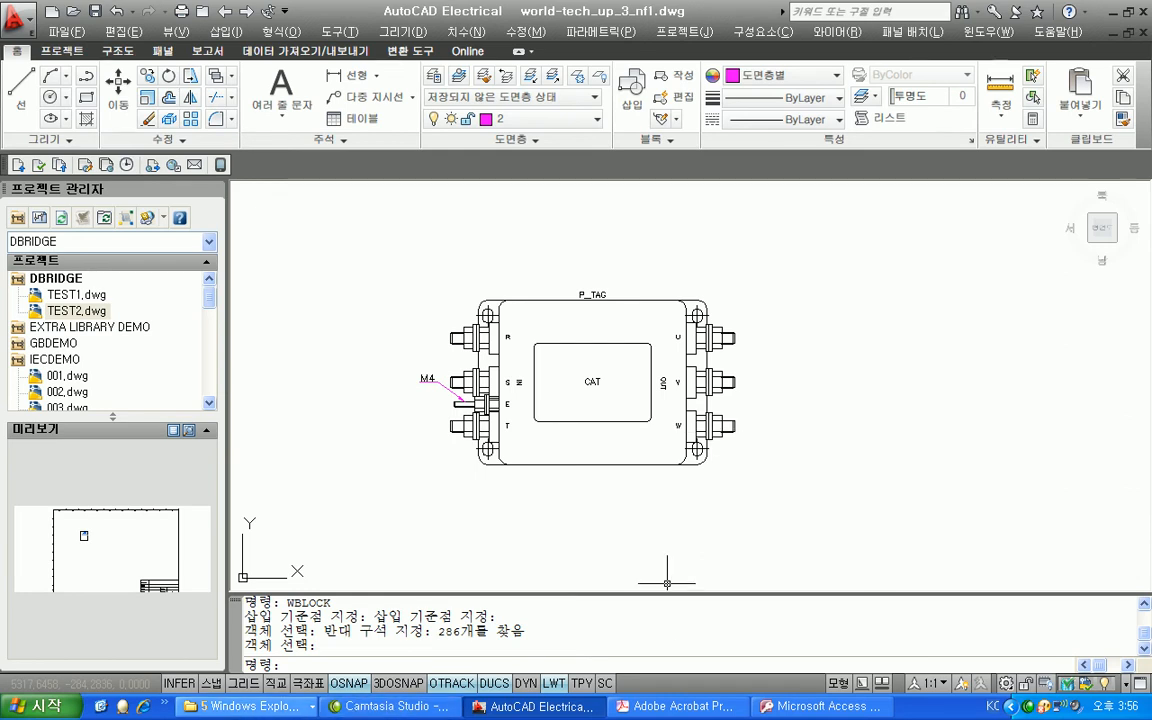
Switch to the Catalogs folder in Windows Explorer and open the footprint_lookup.mdb database in Microsoft Access.
{"action": "left_click", "coordinate": [286, 707]}
{"action": "left_click", "coordinate": [228, 657]}
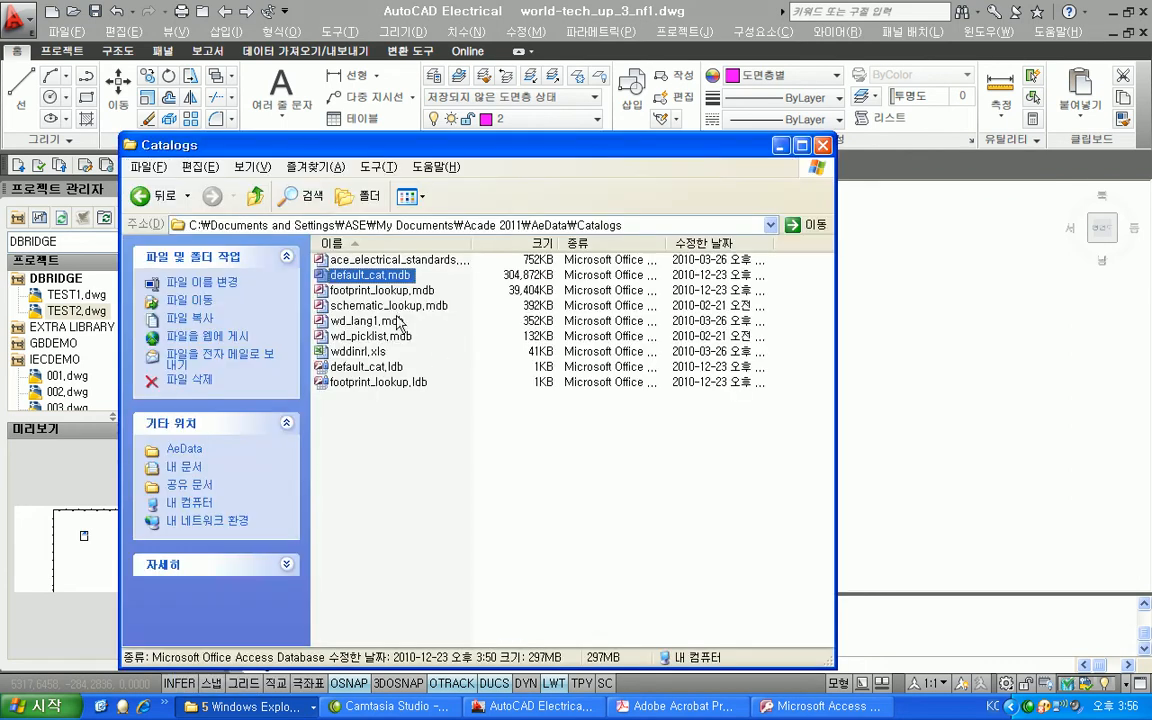
{"action": "double_click", "coordinate": [356, 275]}
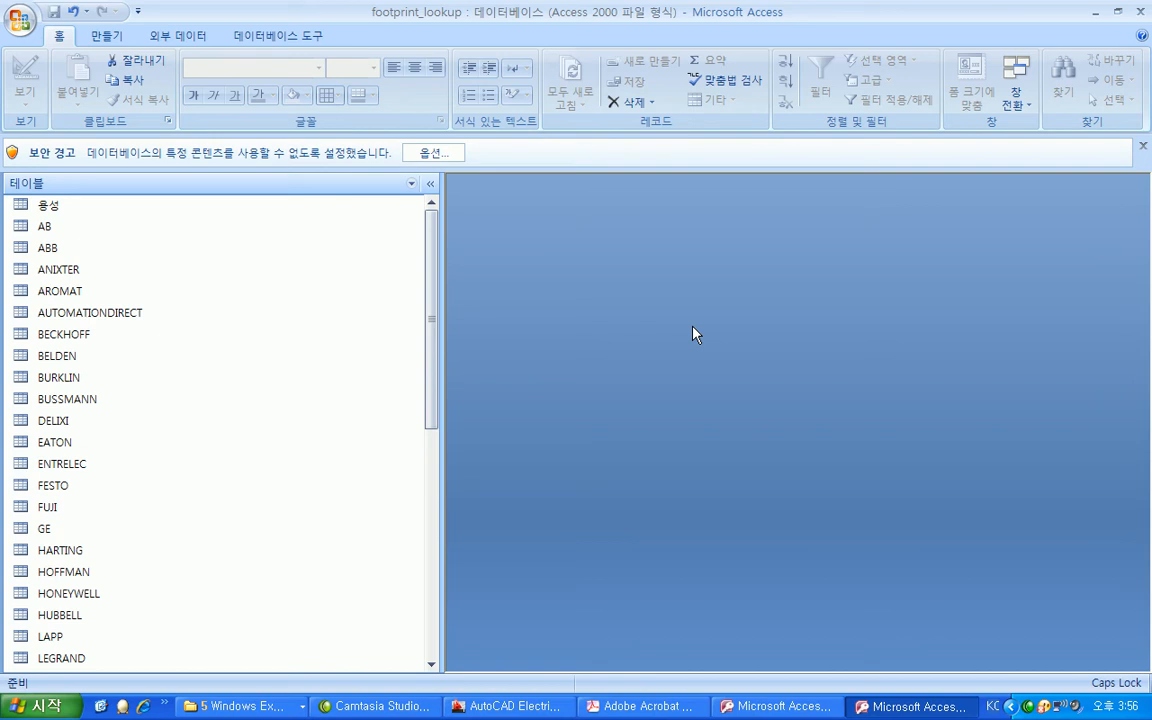
Copy the 용성 table and paste it as a new table named WorldTech with structure only (구조만).
{"action": "right_click", "coordinate": [57, 208]}
{"action": "left_click", "coordinate": [175, 415]}
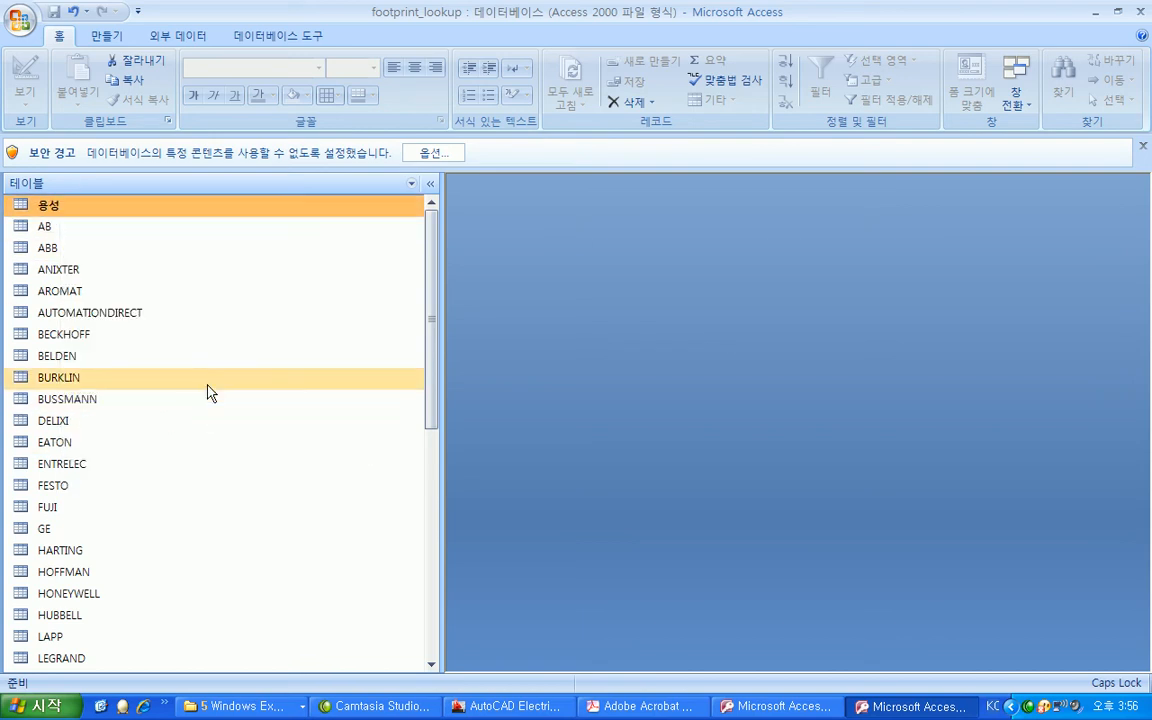
{"action": "right_click", "coordinate": [227, 360]}
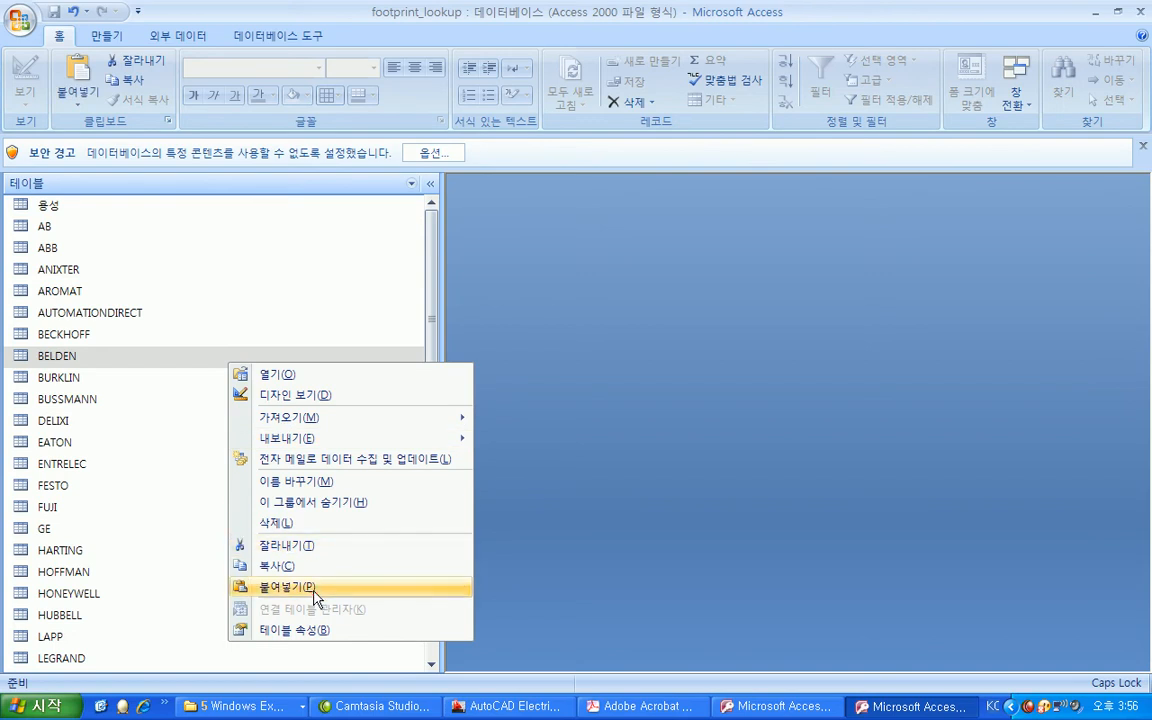
{"action": "left_click", "coordinate": [316, 586]}
{"action": "key", "text": "BackSpace"}
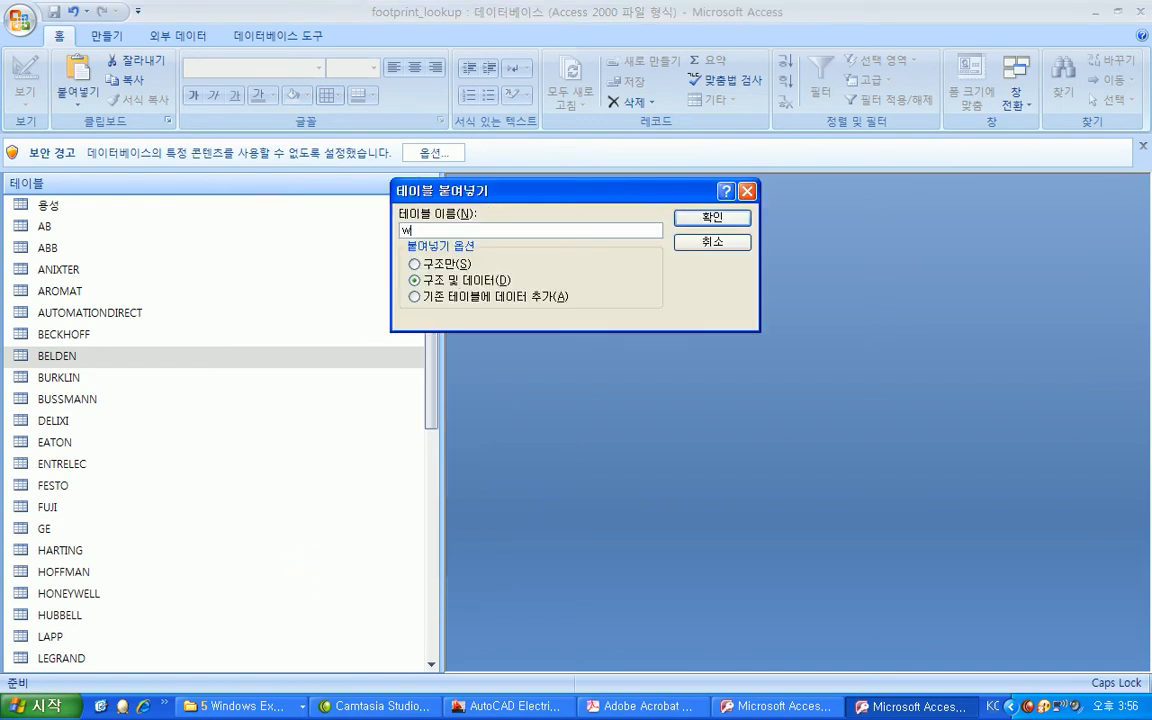
{"action": "type", "text": "WorldTecg"}
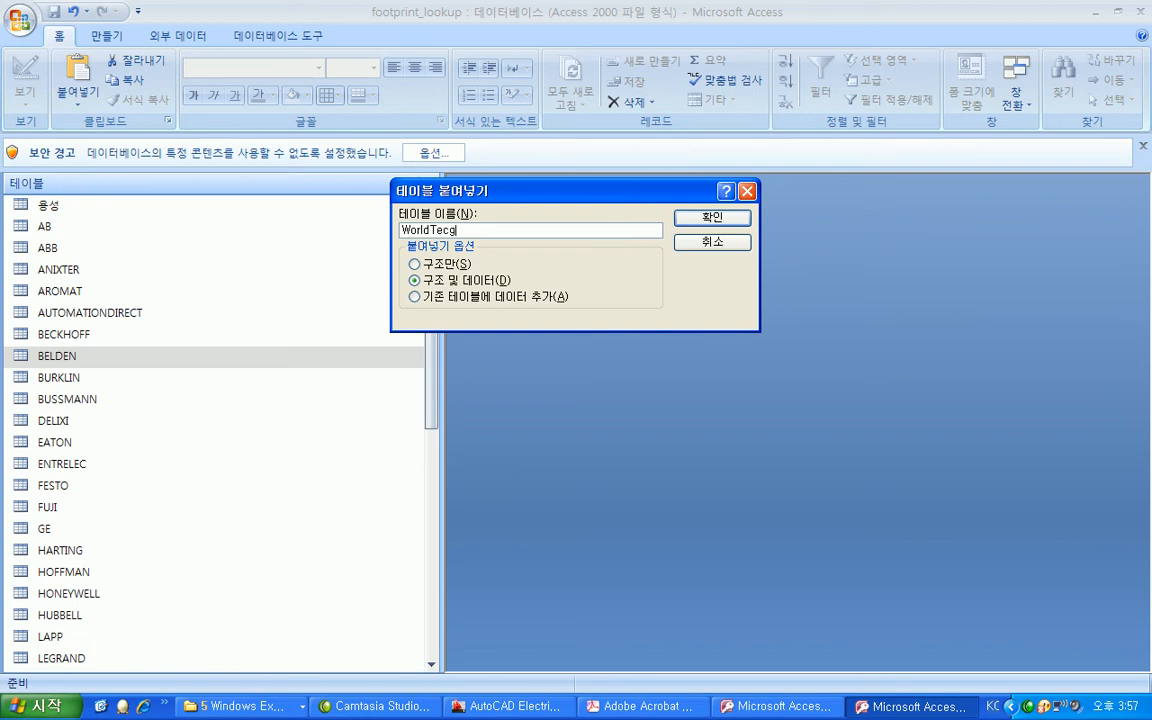
{"action": "key", "text": "BackSpace"}
{"action": "type", "text": "h"}
{"action": "left_click", "coordinate": [430, 264]}
{"action": "left_click", "coordinate": [704, 219]}
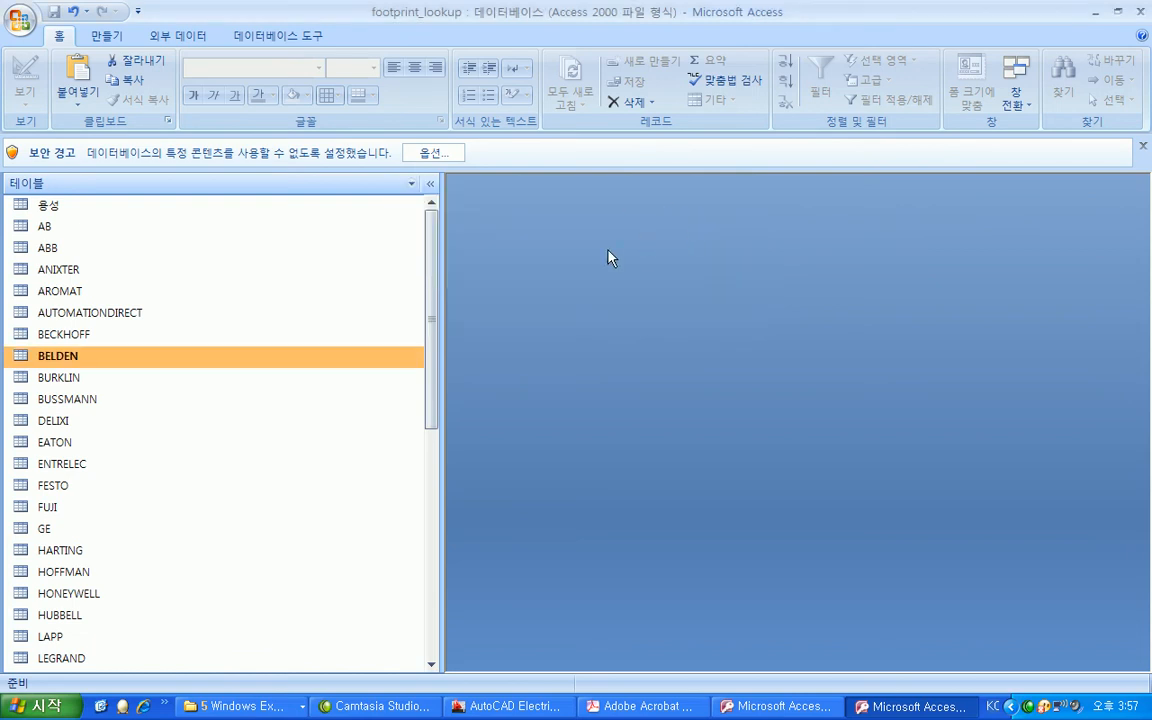
Open the new WorldTech table from the table list.
{"action": "left_click_drag", "start_coordinate": [432, 399], "coordinate": [433, 637]}
{"action": "left_click", "coordinate": [52, 661]}
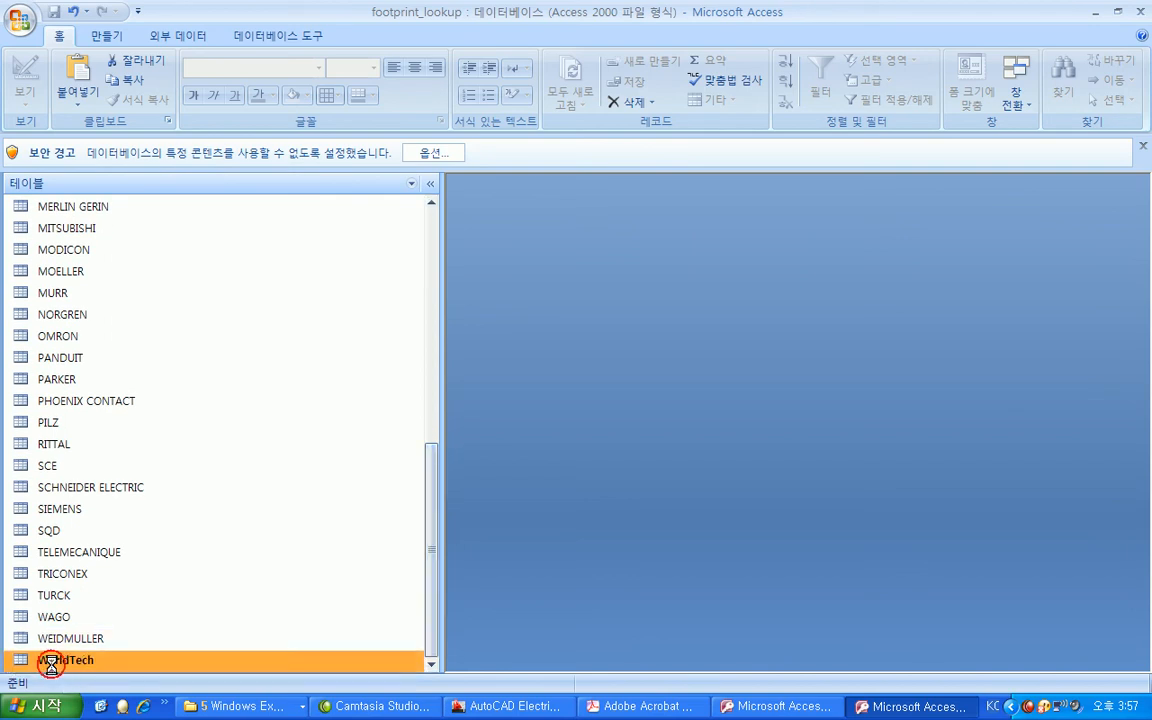
{"action": "double_click", "coordinate": [52, 664]}
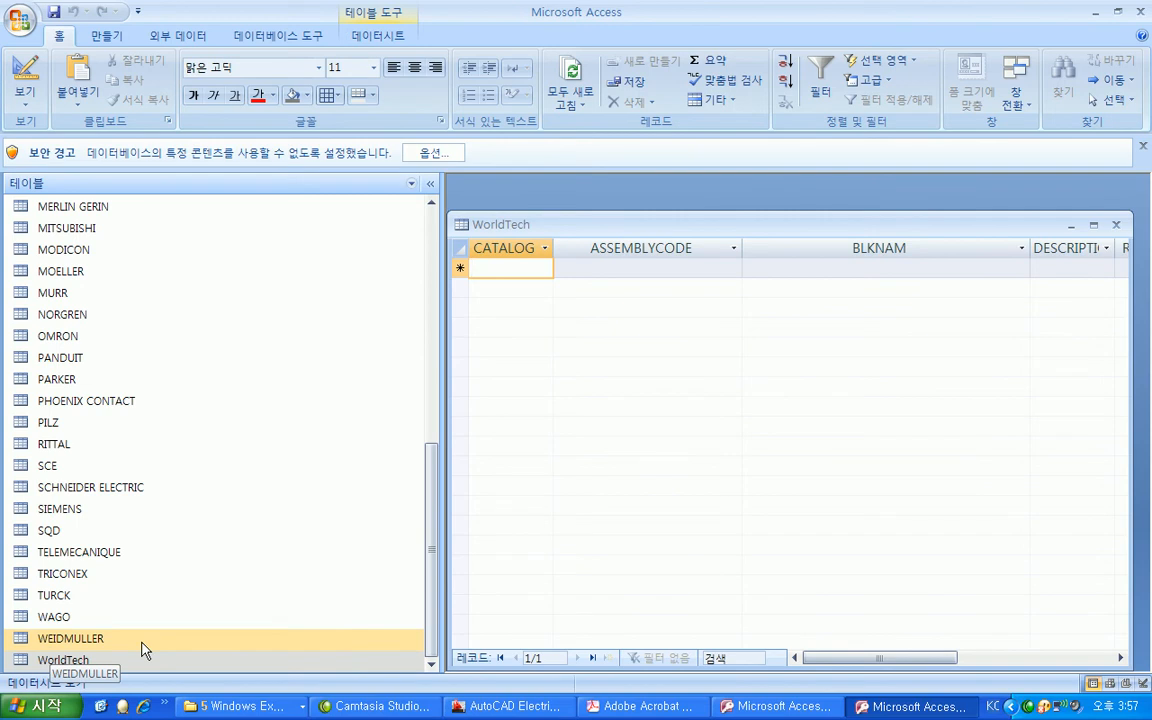
Enter TWT-RC##-NF as the CATALOG value of the WorldTech table's first record.
{"action": "type", "text": "ㅡ"}
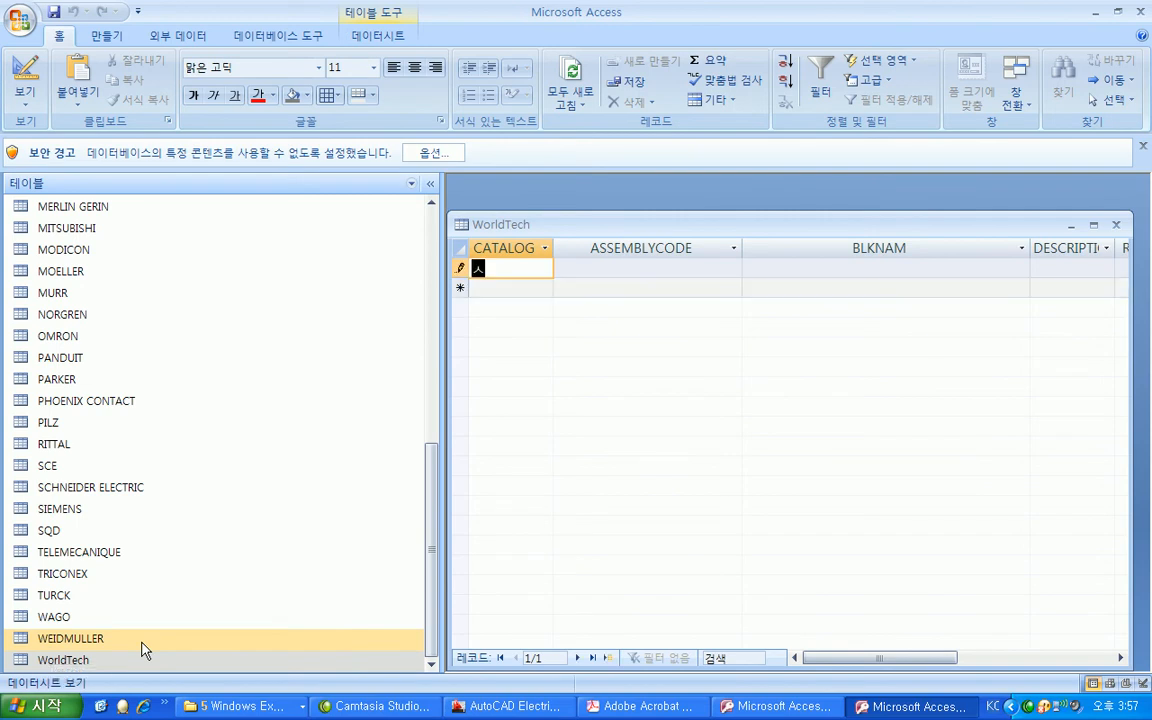
{"action": "key", "text": "BackSpace"}
{"action": "type", "text": "twt"}
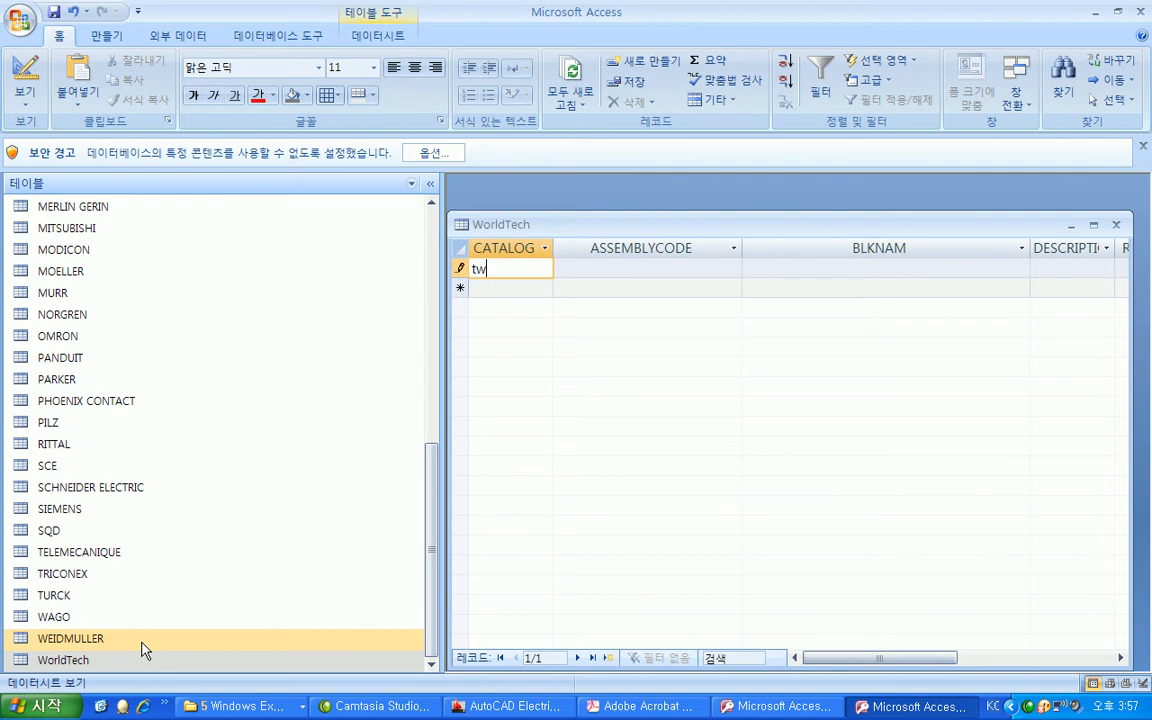
{"action": "key", "text": "BackSpace"}
{"action": "key", "text": "BackSpace"}
{"action": "key", "text": "BackSpace"}
{"action": "key", "text": "Caps_Lock"}
{"action": "type", "text": "TWT-RC"}
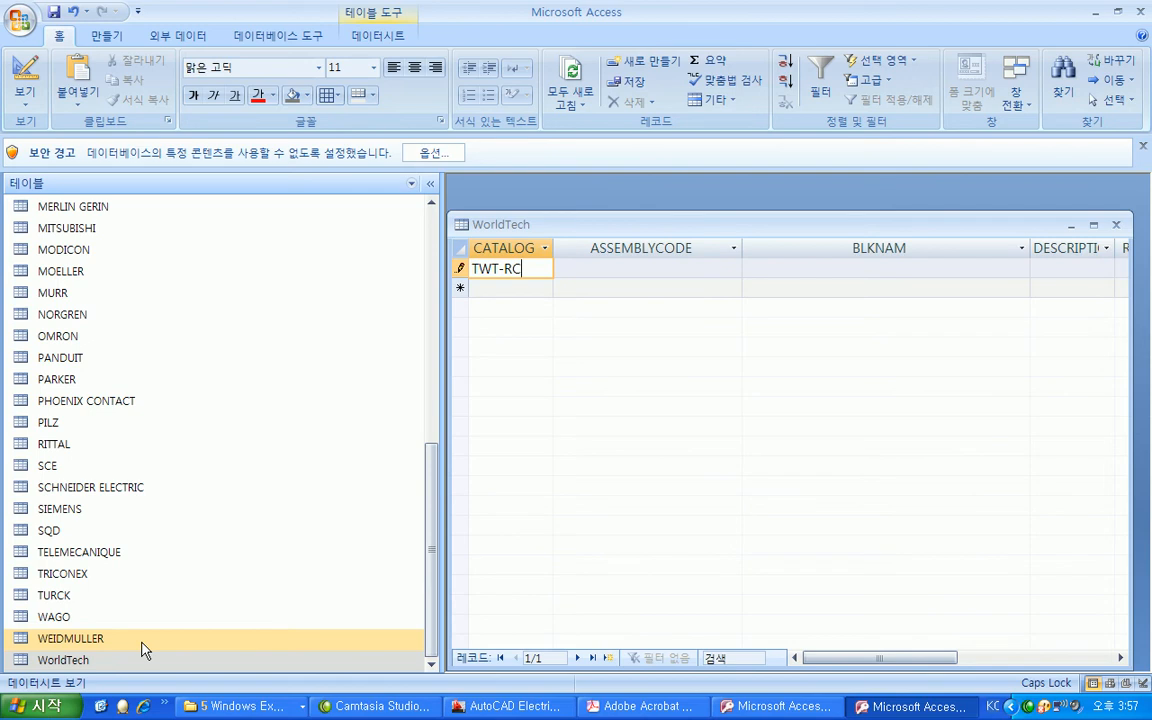
{"action": "type", "text": "##-NF"}
{"action": "key", "text": "Tab"}
{"action": "key", "text": "Tab"}
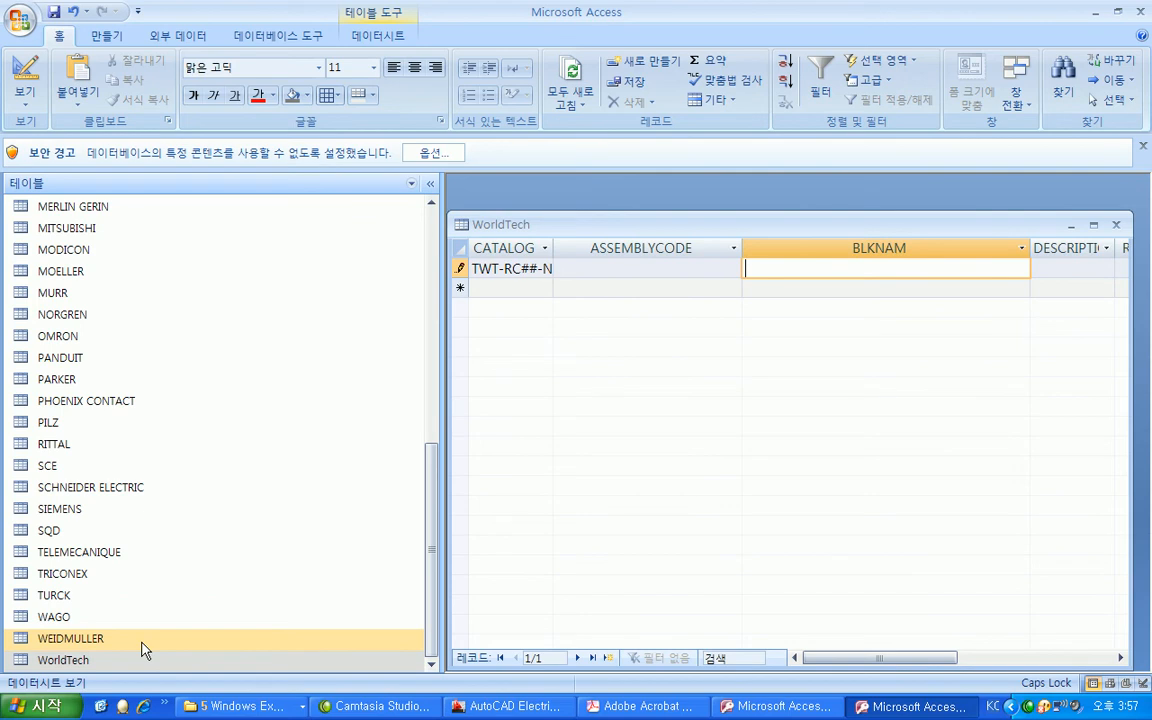
Enter WorldRech/TWT-RCxx-NF1 as the first record's BLKNAM value.
{"action": "type", "text": "wORLDtECH"}
{"action": "key", "text": "BackSpace"}
{"action": "key", "text": "BackSpace"}
{"action": "key", "text": "BackSpace"}
{"action": "key", "text": "BackSpace"}
{"action": "key", "text": "BackSpace"}
{"action": "key", "text": "BackSpace"}
{"action": "key", "text": "BackSpace"}
{"action": "key", "text": "BackSpace"}
{"action": "key", "text": "BackSpace"}
{"action": "type", "text": "WorldRexh"}
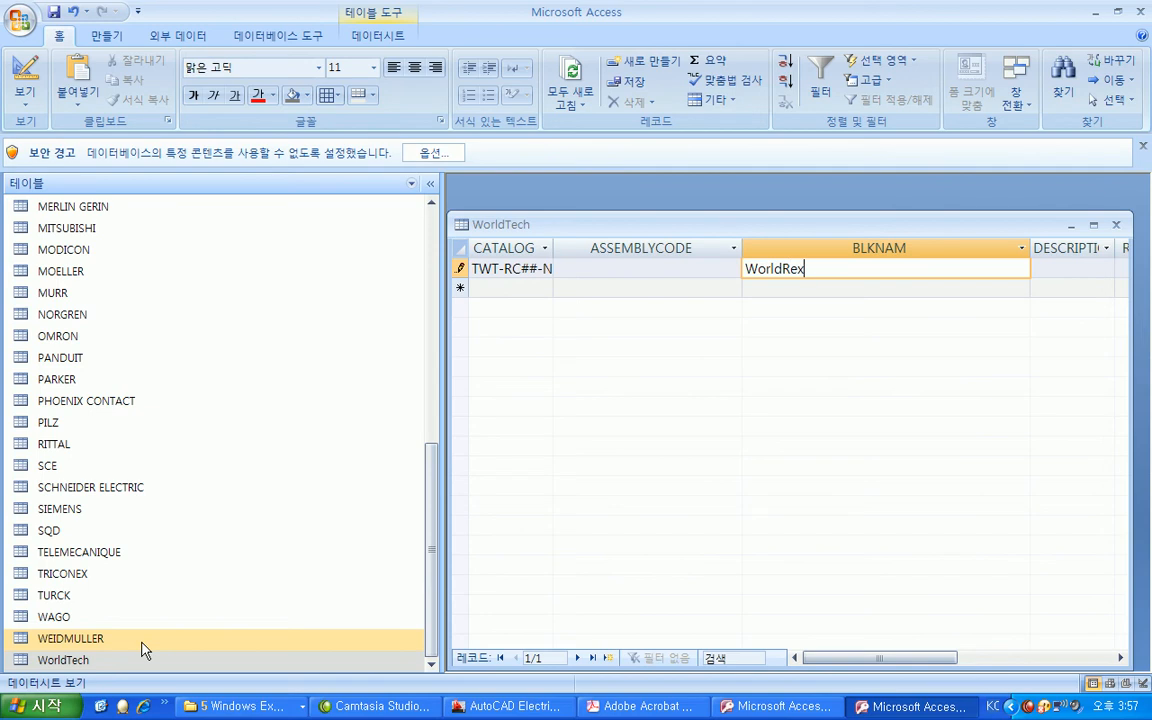
{"action": "key", "text": "BackSpace"}
{"action": "key", "text": "BackSpace"}
{"action": "type", "text": "ch/"}
{"action": "key", "text": "Caps_Lock"}
{"action": "type", "text": "TWT-"}
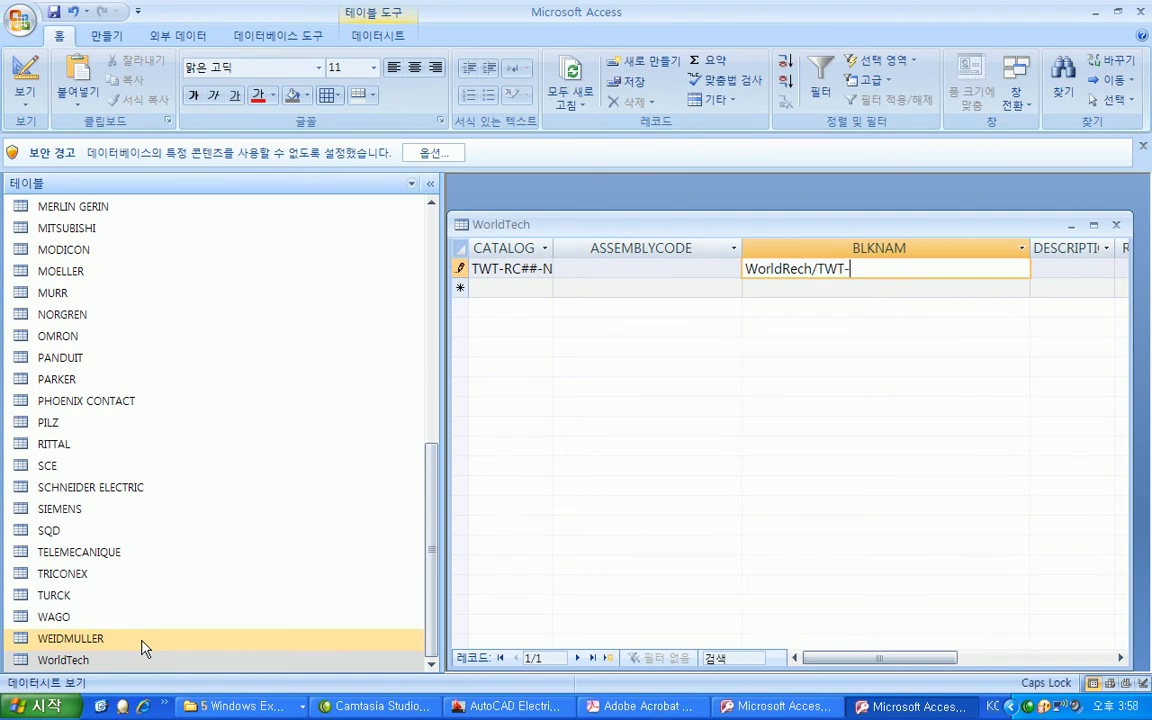
{"action": "type", "text": "RCxx-NF1"}
{"action": "key", "text": "Tab"}
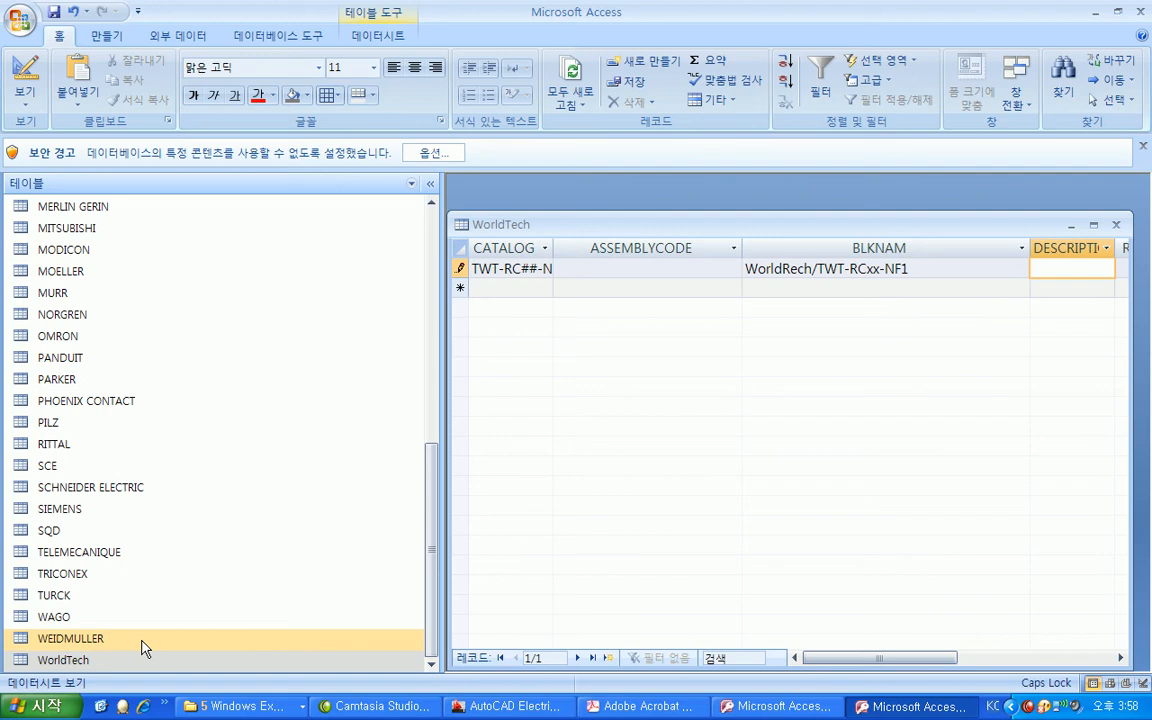
Enter Noise Filter as the first record's DESCRIPTION.
{"action": "type", "text": "noise"}
{"action": "key", "text": "BackSpace"}
{"action": "key", "text": "BackSpace"}
{"action": "key", "text": "BackSpace"}
{"action": "key", "text": "BackSpace"}
{"action": "key", "text": "BackSpace"}
{"action": "key", "text": "BackSpace"}
{"action": "type", "text": "Noise Fil"}
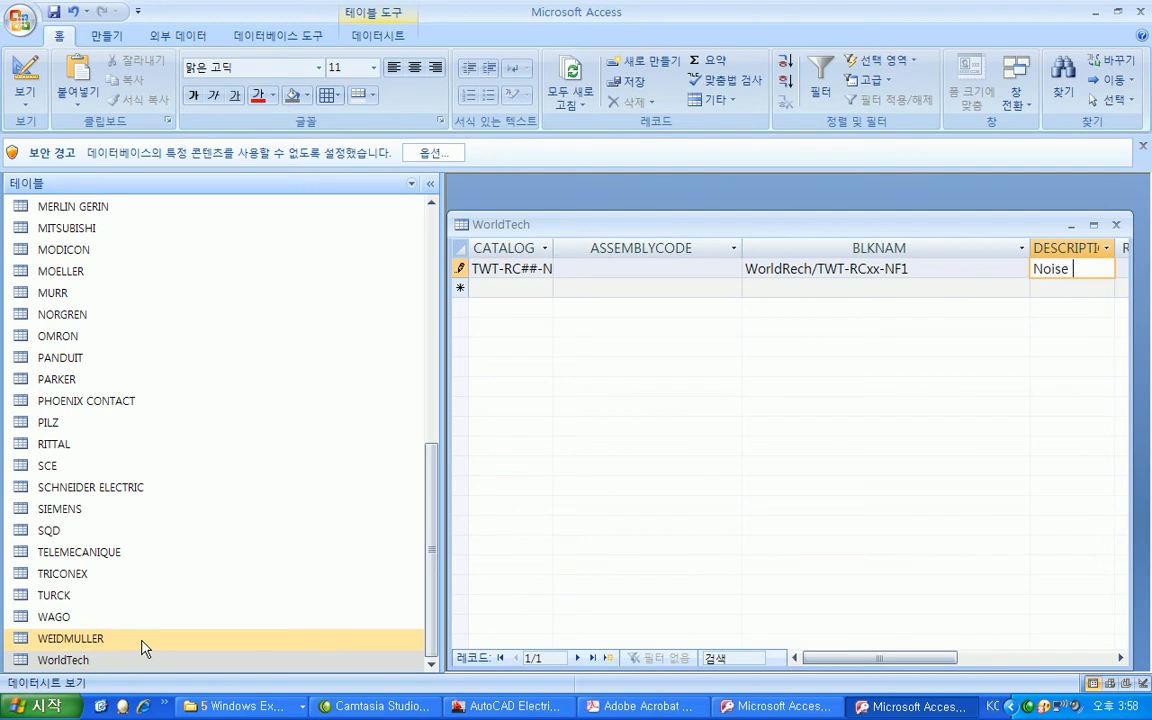
{"action": "type", "text": "ter"}
{"action": "key", "text": "Tab"}
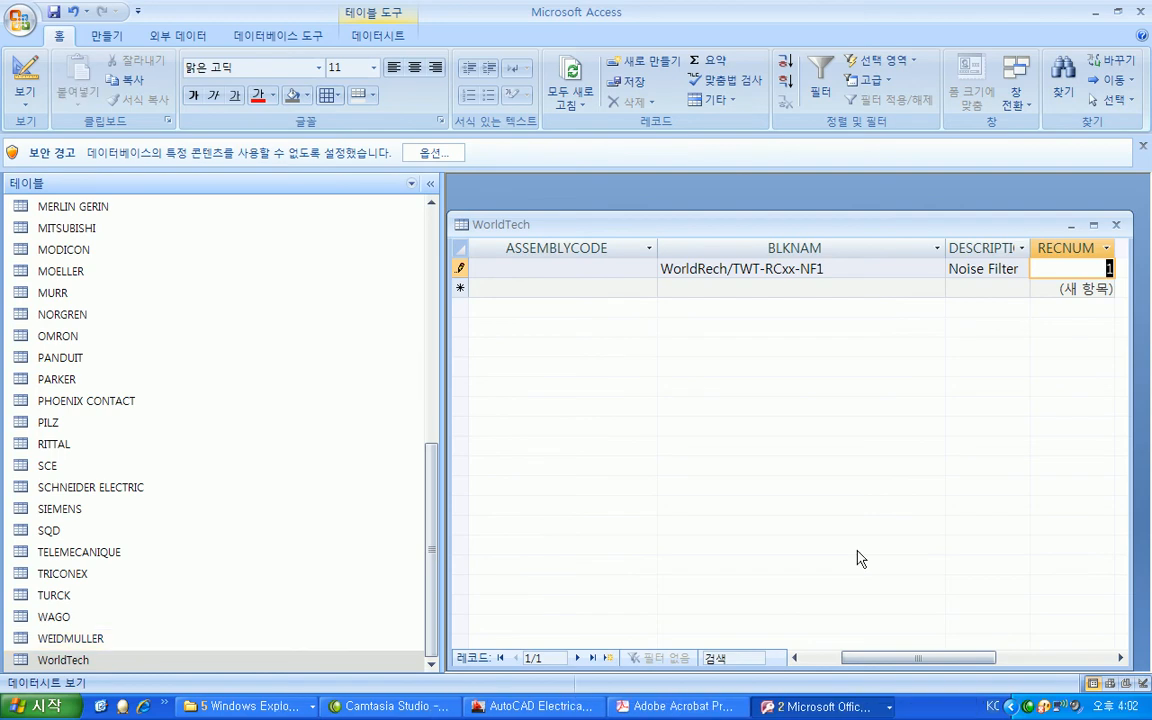
Switch to AutoCAD Electrical and view the panel footprint icon menu (외곽설정 삽입), closing it without inserting anything.
{"action": "left_click", "coordinate": [560, 706]}
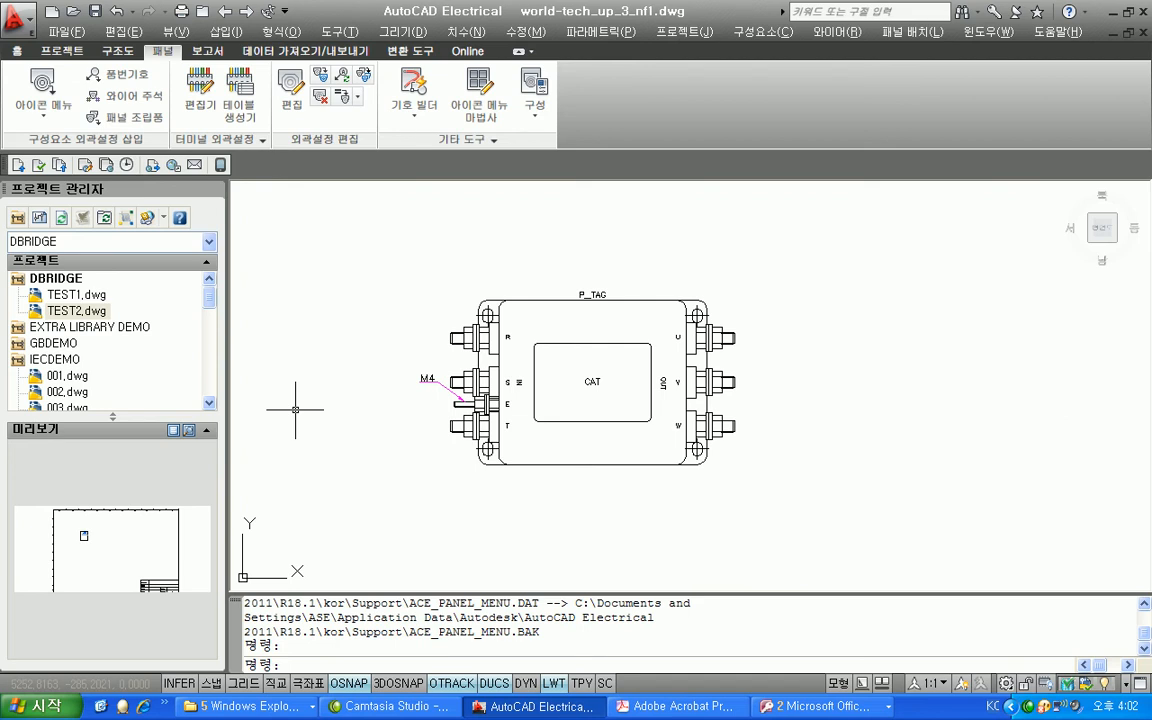
{"action": "left_click", "coordinate": [43, 88]}
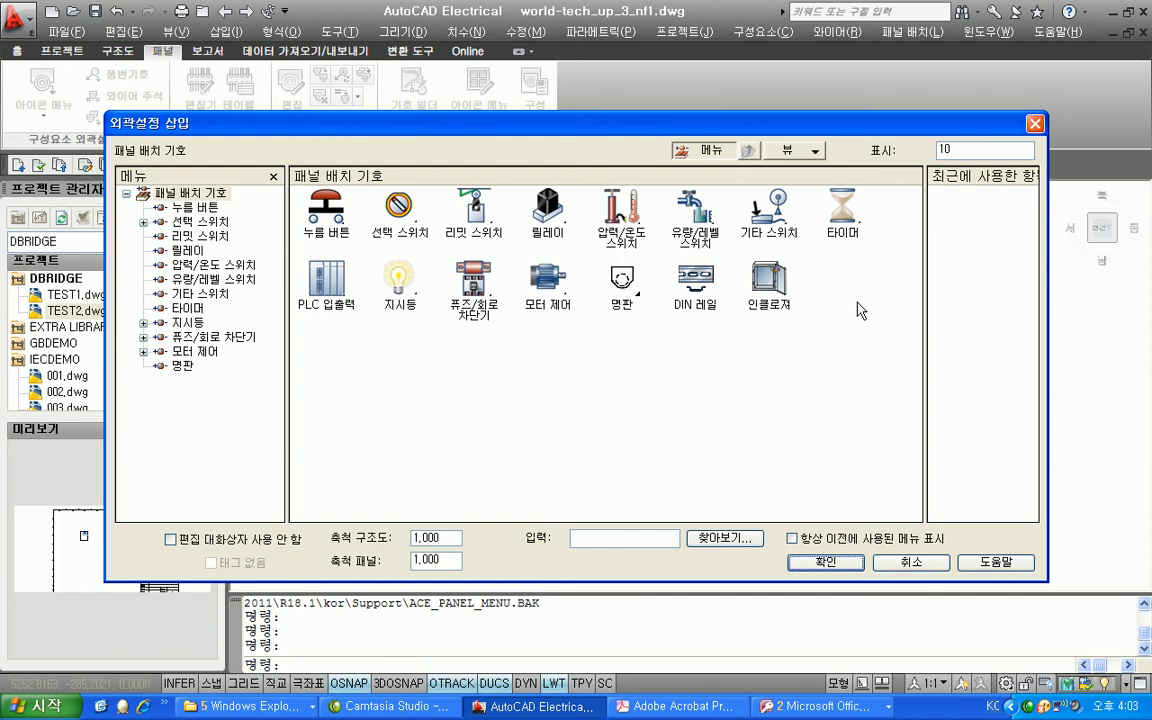
{"action": "left_click", "coordinate": [911, 562]}
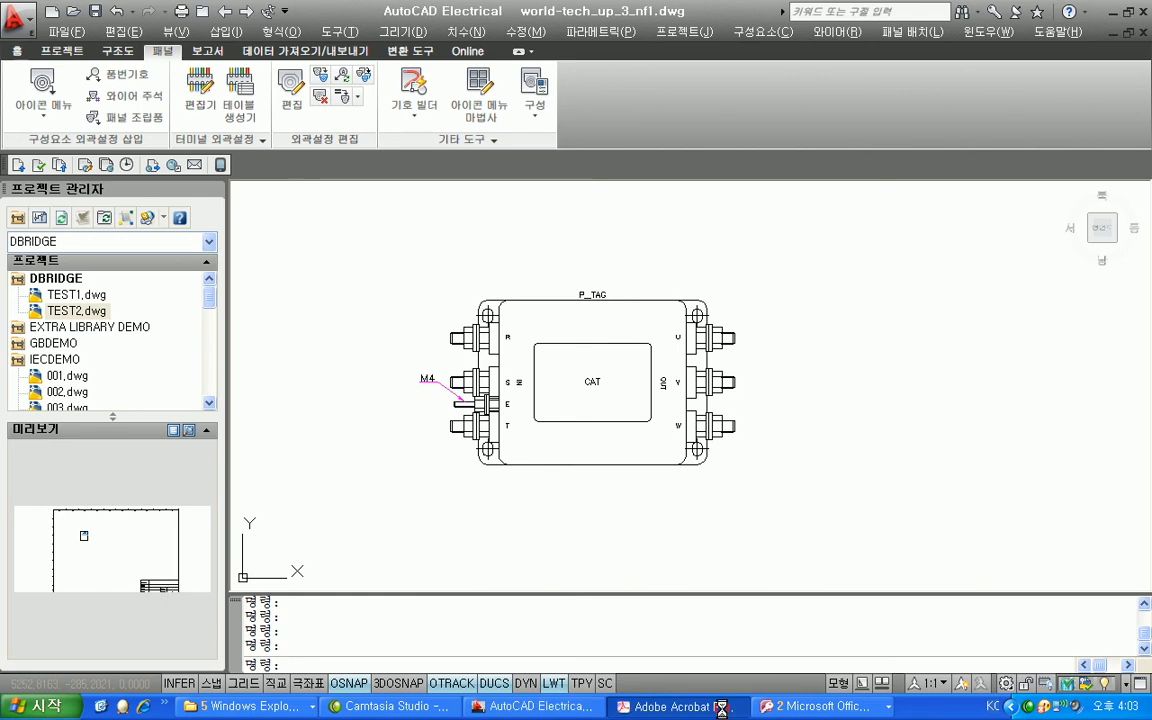
Check the world-tech.pdf datasheet in Adobe Acrobat, and launch OpenCapture from the desktop.
{"action": "left_click", "coordinate": [680, 706]}
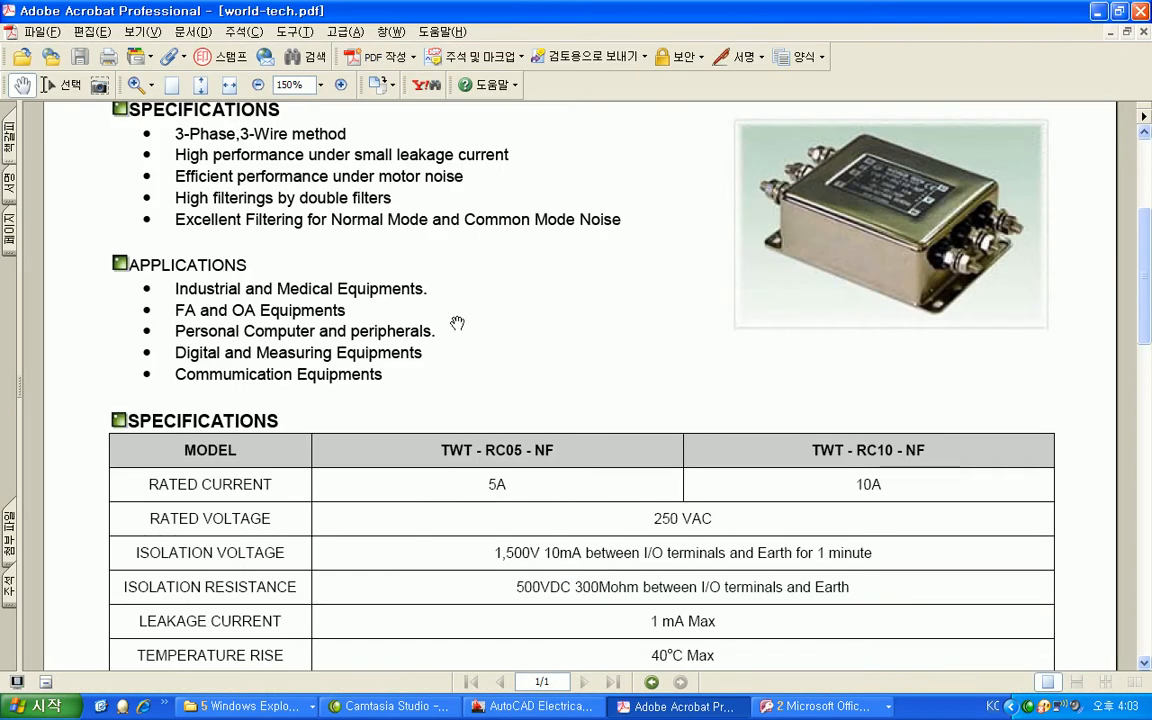
{"action": "left_click", "coordinate": [100, 706]}
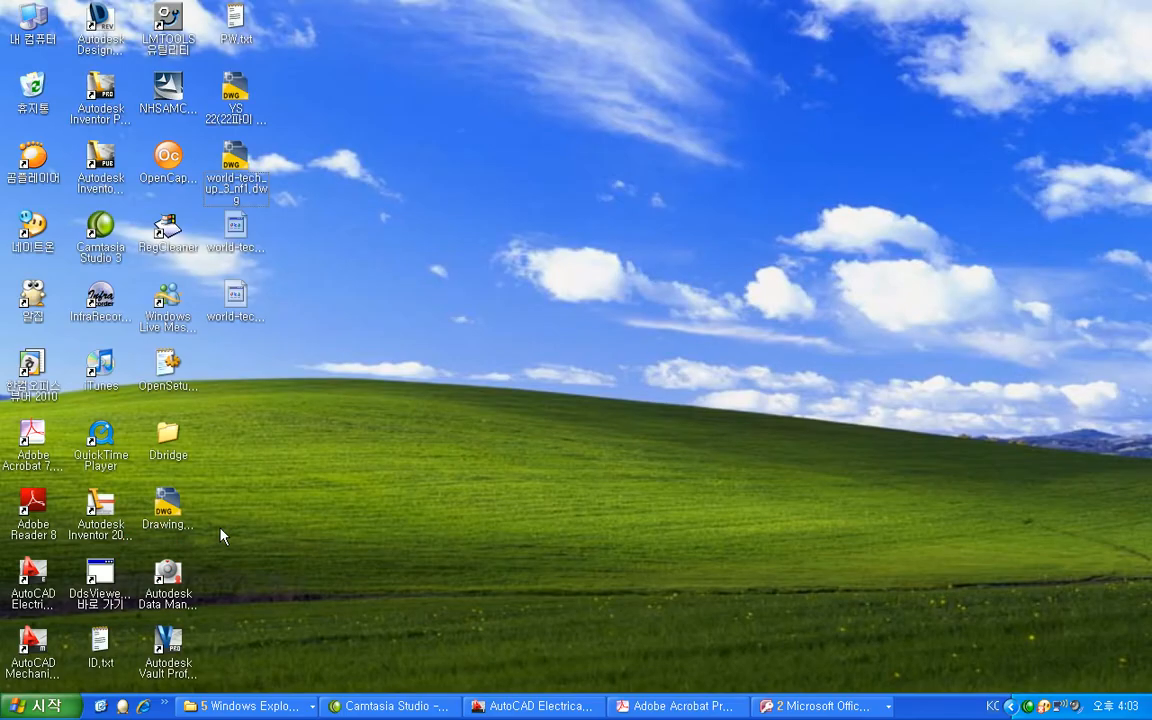
{"action": "double_click", "coordinate": [164, 158]}
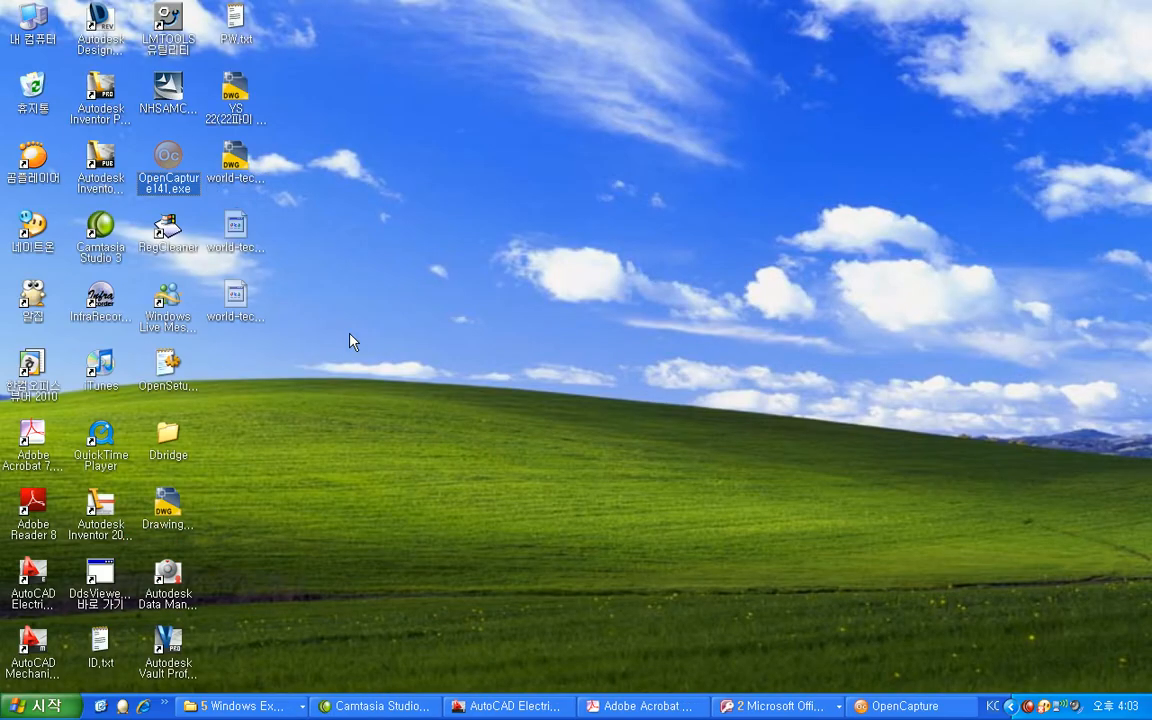
{"action": "left_click", "coordinate": [905, 705]}
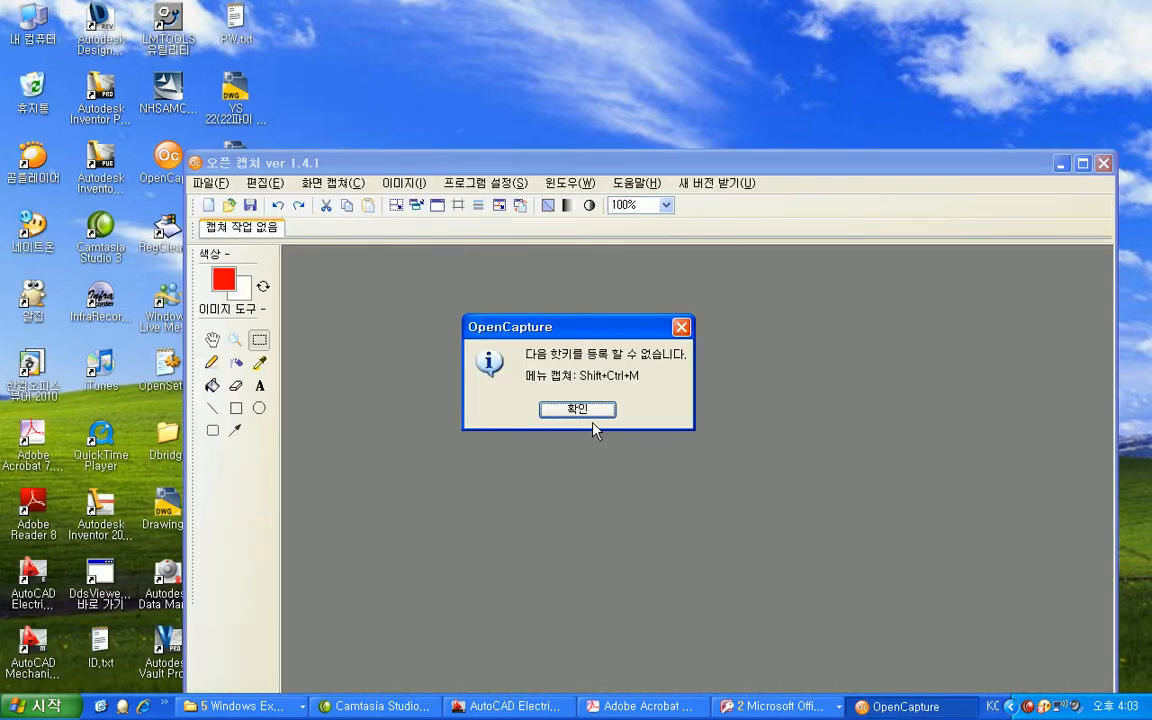
{"action": "left_click", "coordinate": [566, 406]}
Capture a small rectangular area of the desktop with the user-defined region capture.
{"action": "left_click", "coordinate": [335, 183]}
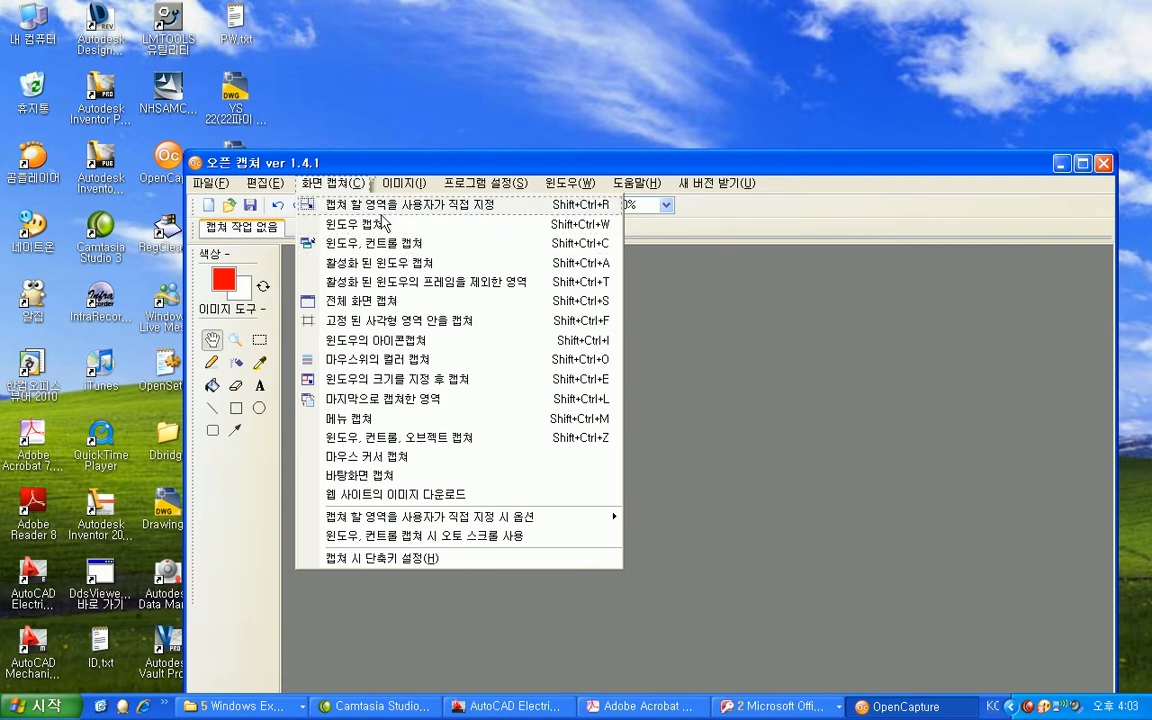
{"action": "left_click", "coordinate": [345, 203]}
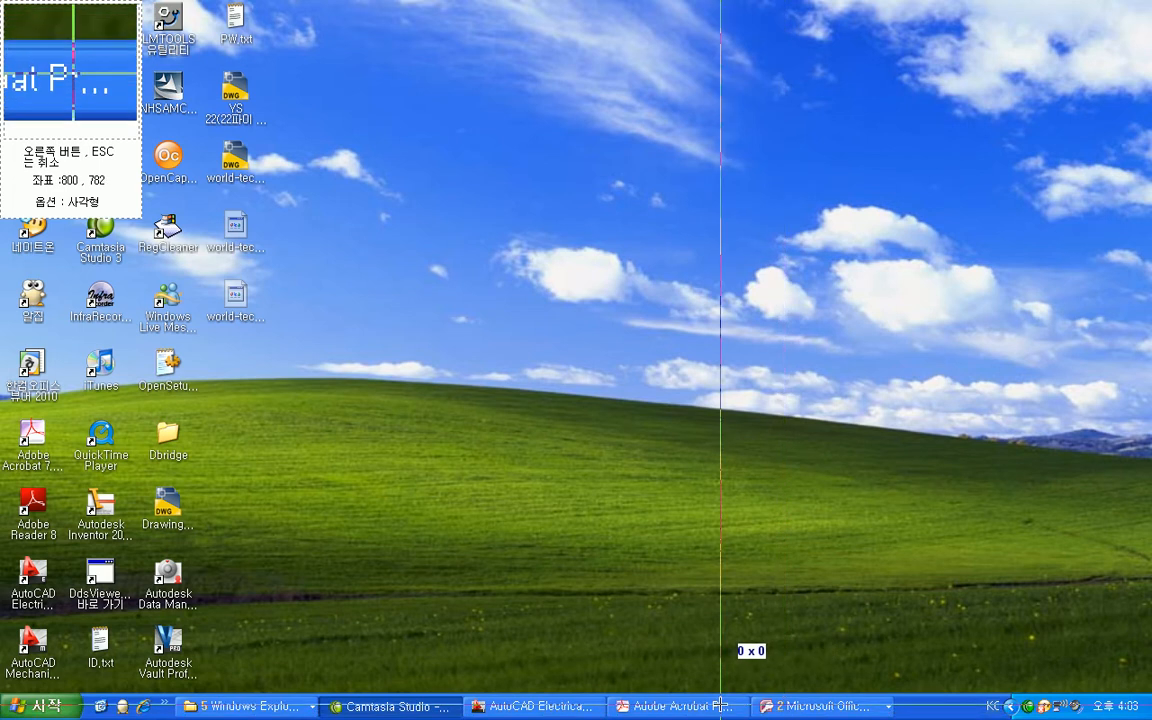
{"action": "left_click_drag", "start_coordinate": [557, 424], "coordinate": [647, 466]}
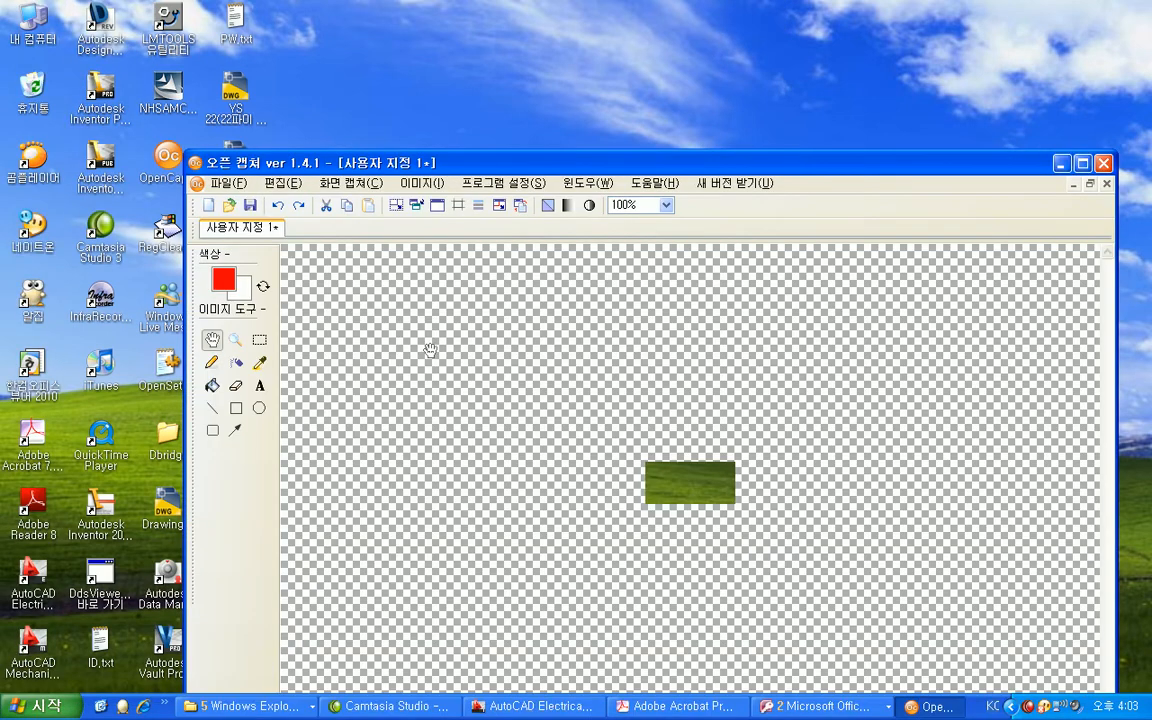
Switch to world-tech.pdf in Adobe Acrobat and capture the noise filter product photo as a rectangular region.
{"action": "left_click", "coordinate": [627, 708]}
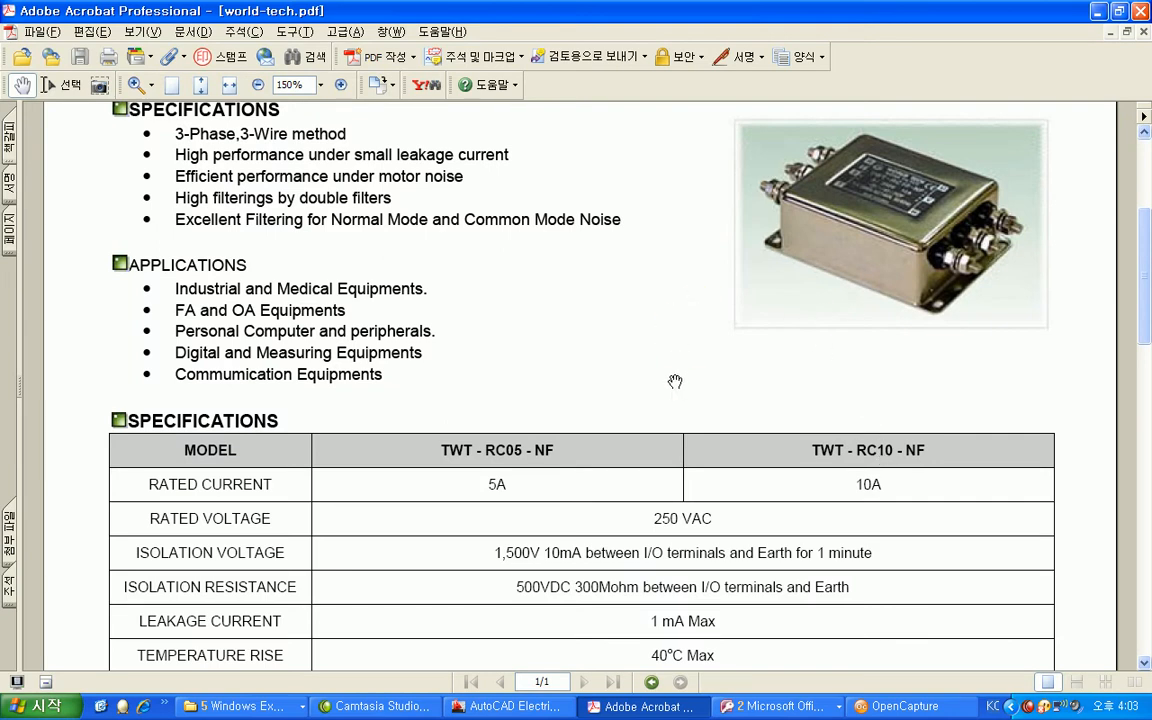
{"action": "key", "text": "Print"}
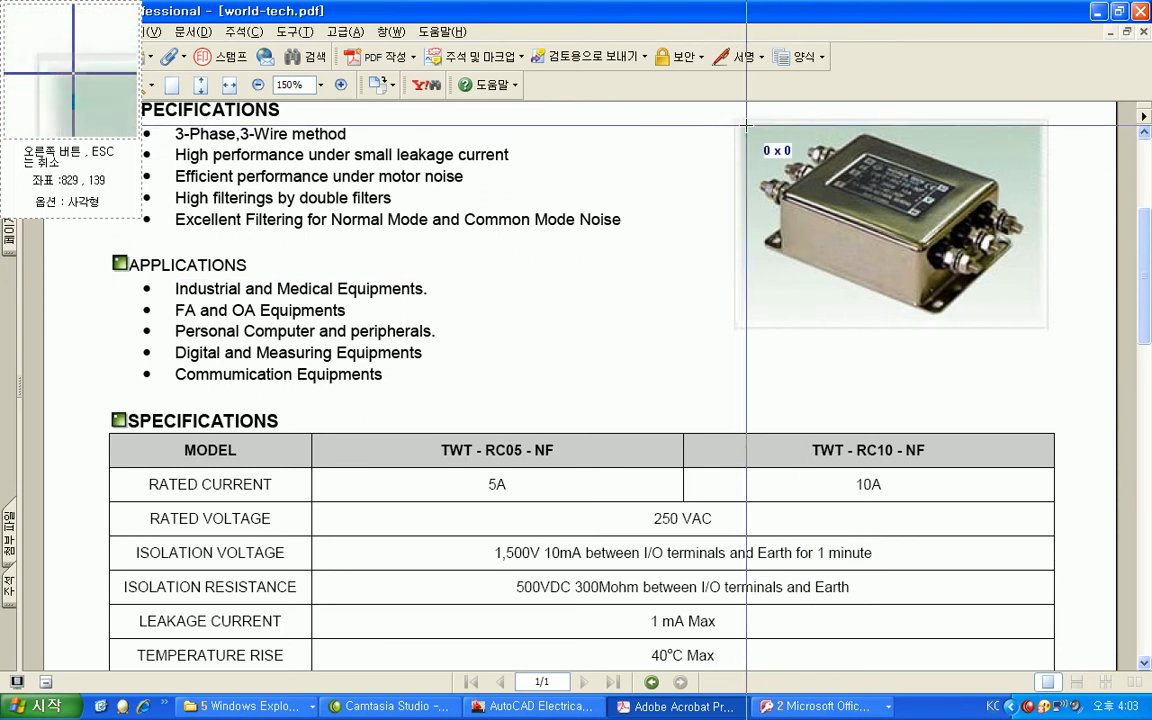
{"action": "left_click_drag", "start_coordinate": [741, 123], "coordinate": [1040, 330]}
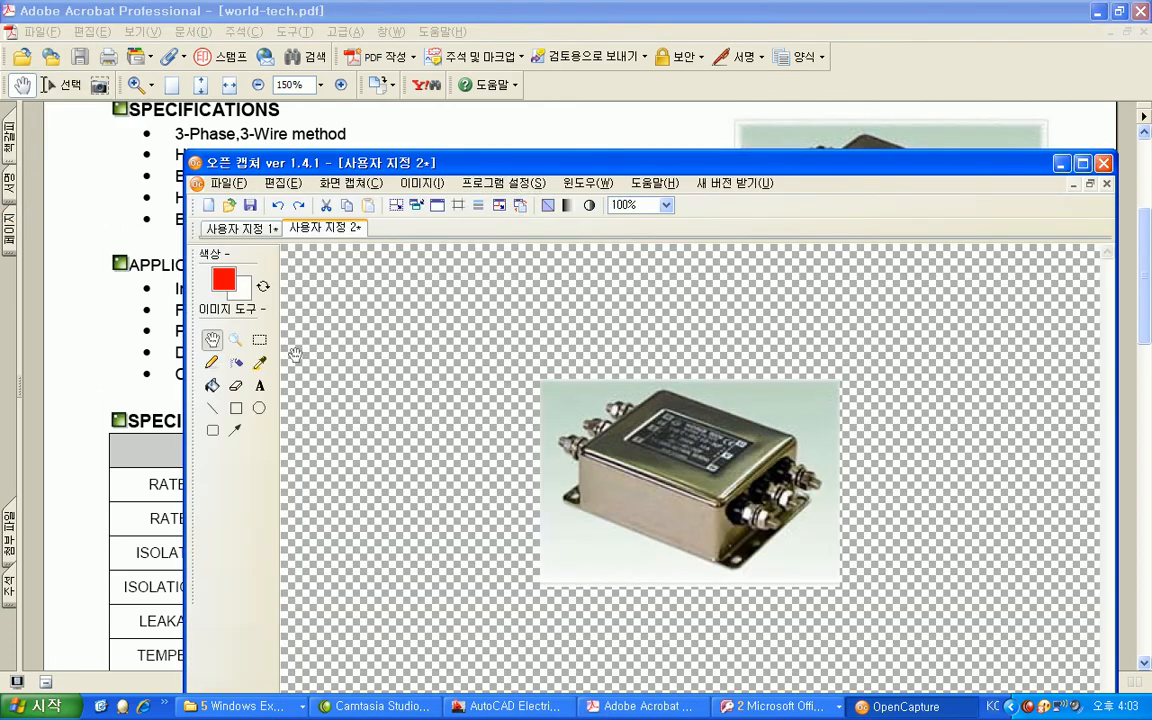
Start saving the captured noise filter photo to a file, keeping the PNG format.
{"action": "left_click", "coordinate": [224, 183]}
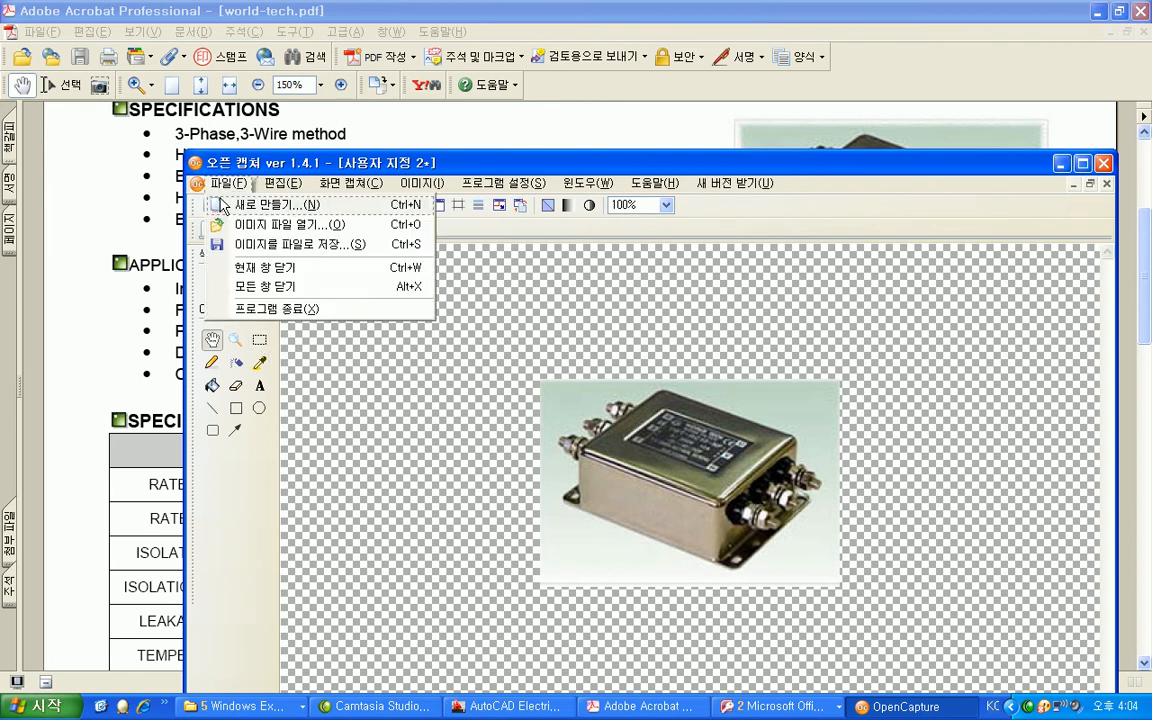
{"action": "left_click", "coordinate": [265, 246]}
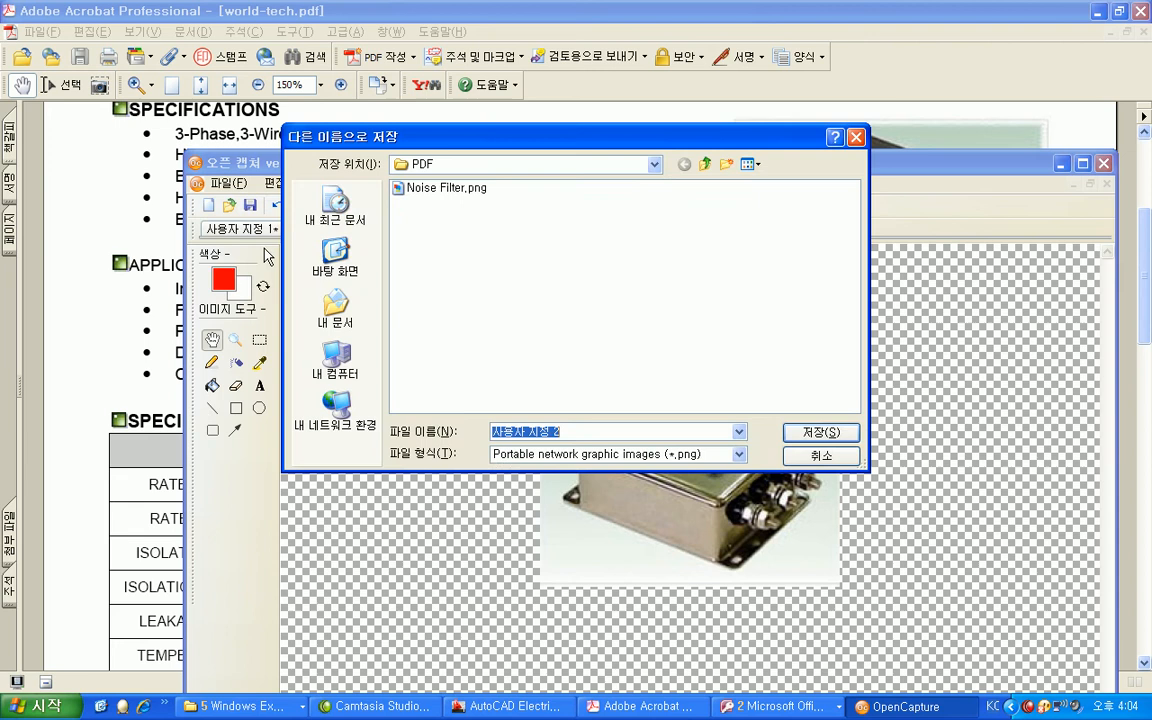
{"action": "left_click", "coordinate": [540, 455]}
{"action": "left_click", "coordinate": [510, 453]}
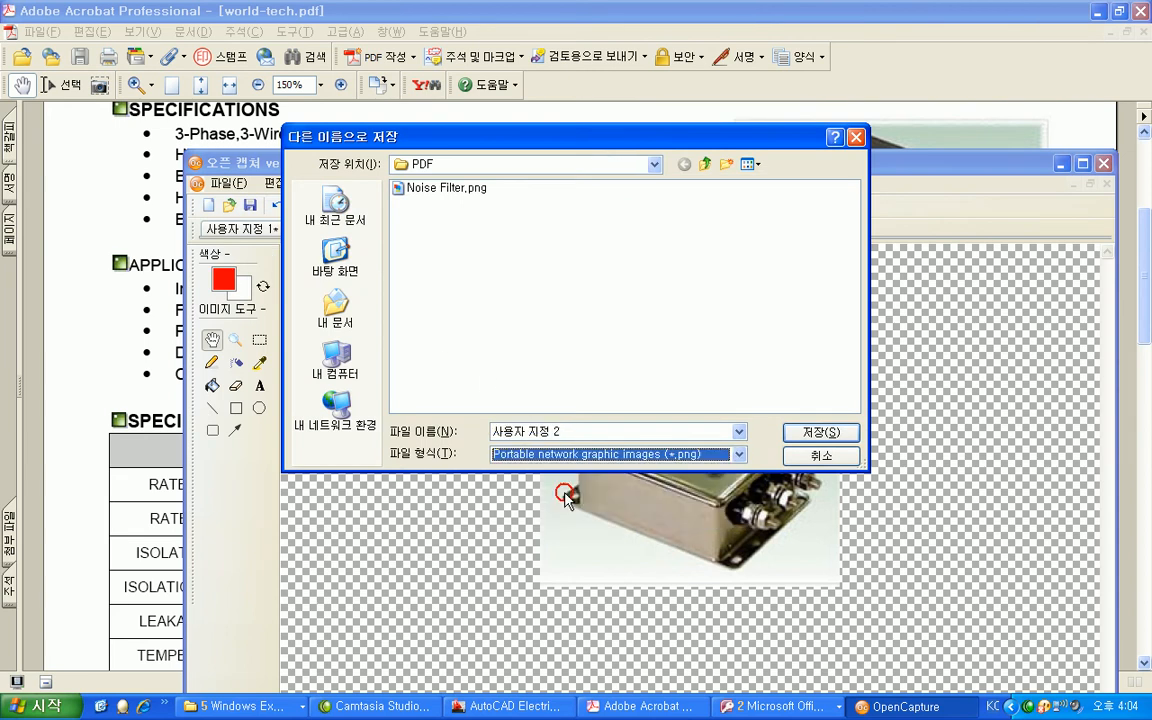
Set the save location to the IMAGES folder under AutoCAD Electrical 2011\R18.1\kor\Support in the profile's Application Data on drive C.
{"action": "left_click", "coordinate": [655, 164]}
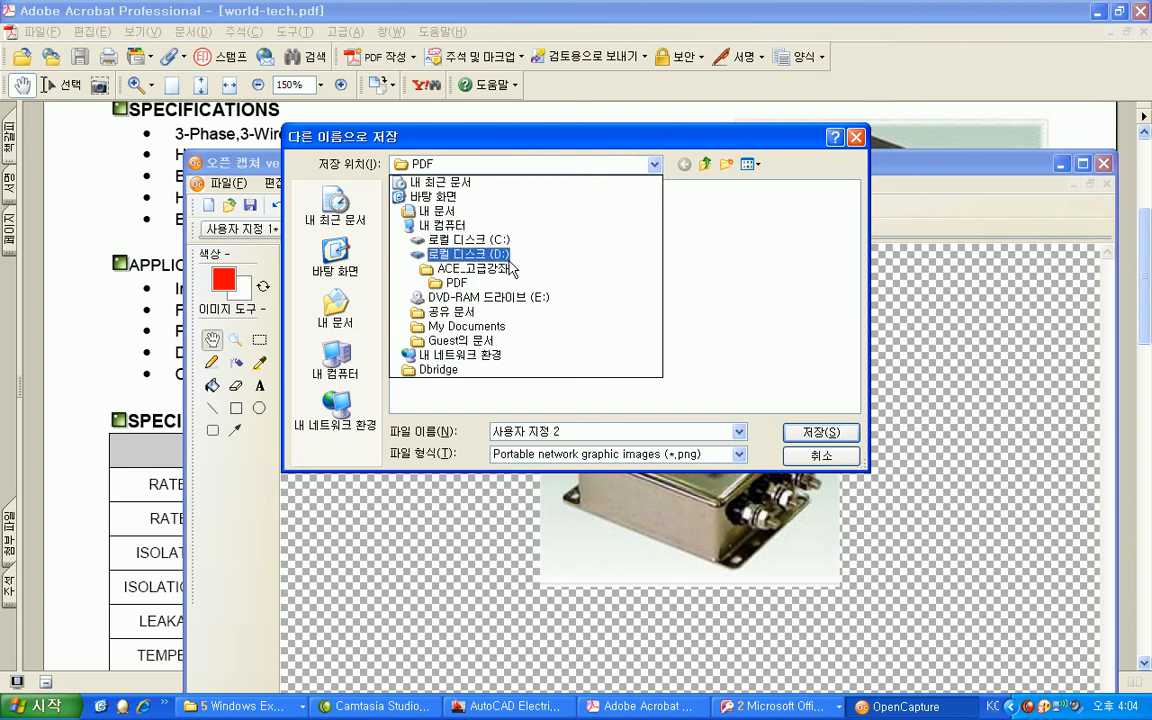
{"action": "left_click", "coordinate": [462, 240]}
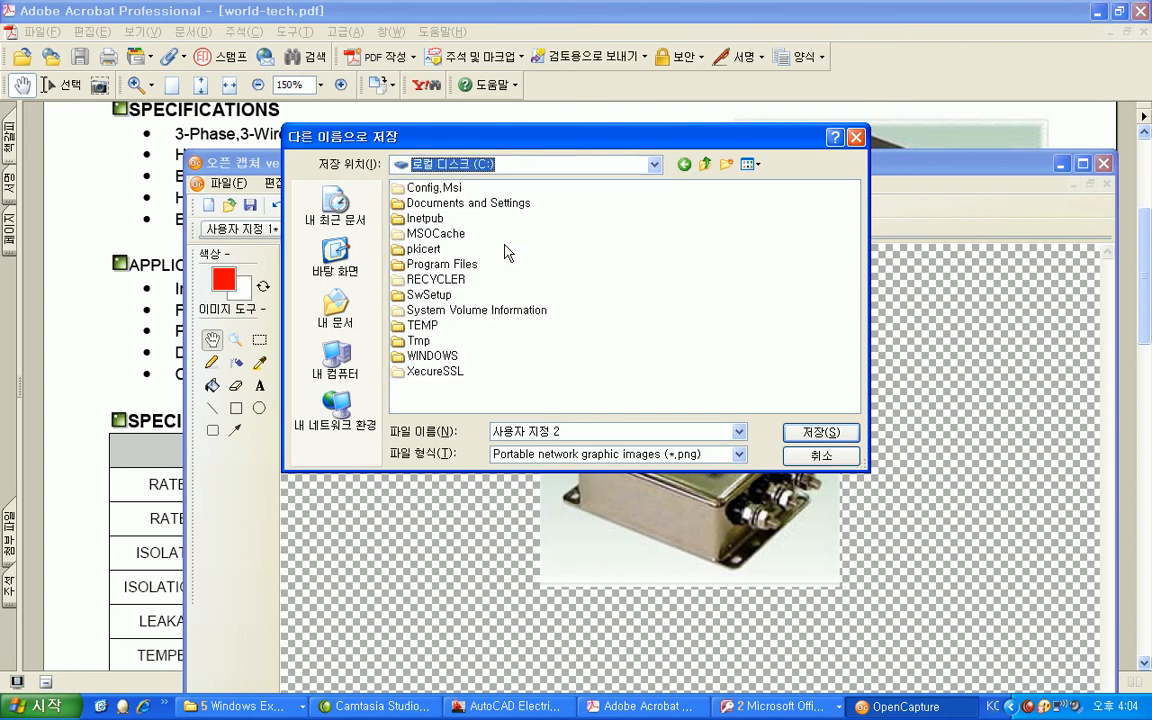
{"action": "double_click", "coordinate": [495, 203]}
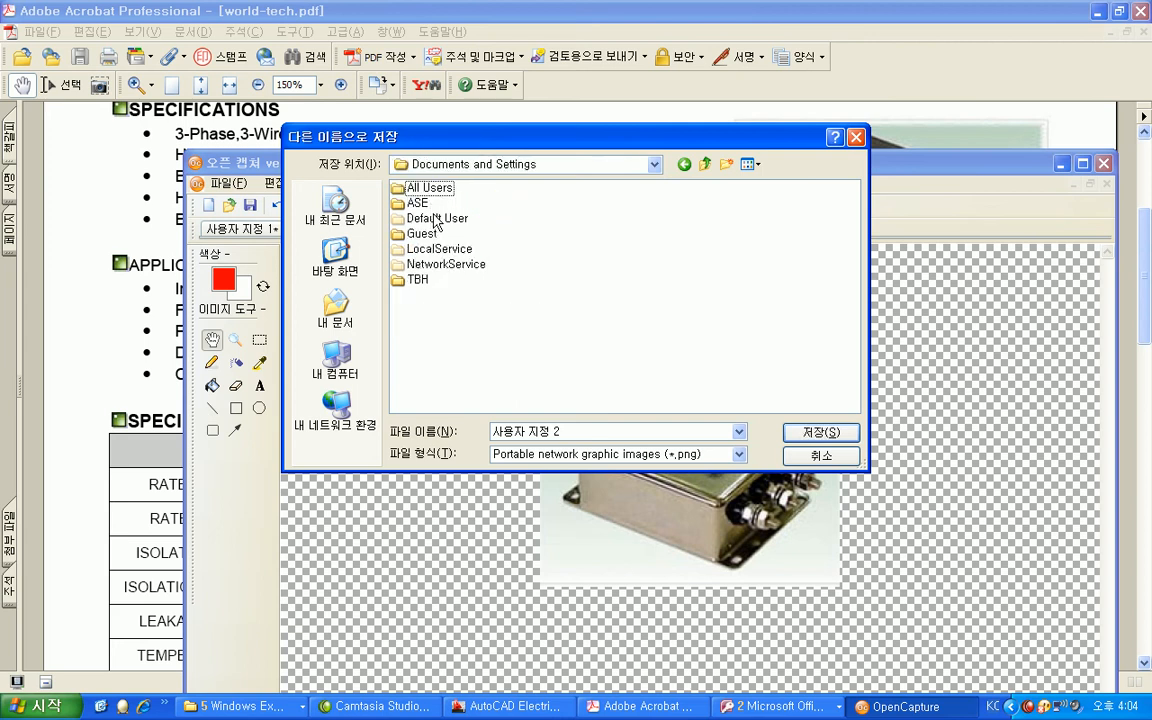
{"action": "double_click", "coordinate": [417, 204]}
{"action": "left_click", "coordinate": [456, 250]}
{"action": "double_click", "coordinate": [456, 250]}
{"action": "double_click", "coordinate": [416, 262]}
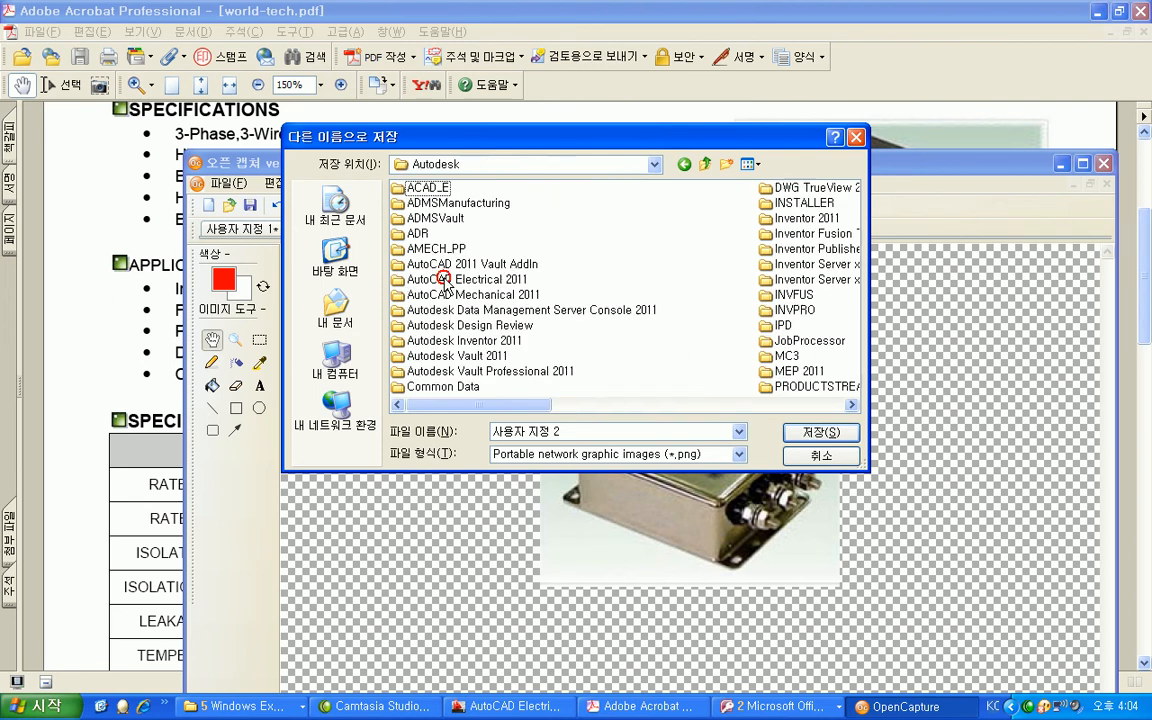
{"action": "double_click", "coordinate": [460, 279]}
{"action": "left_click", "coordinate": [416, 190]}
{"action": "double_click", "coordinate": [418, 192]}
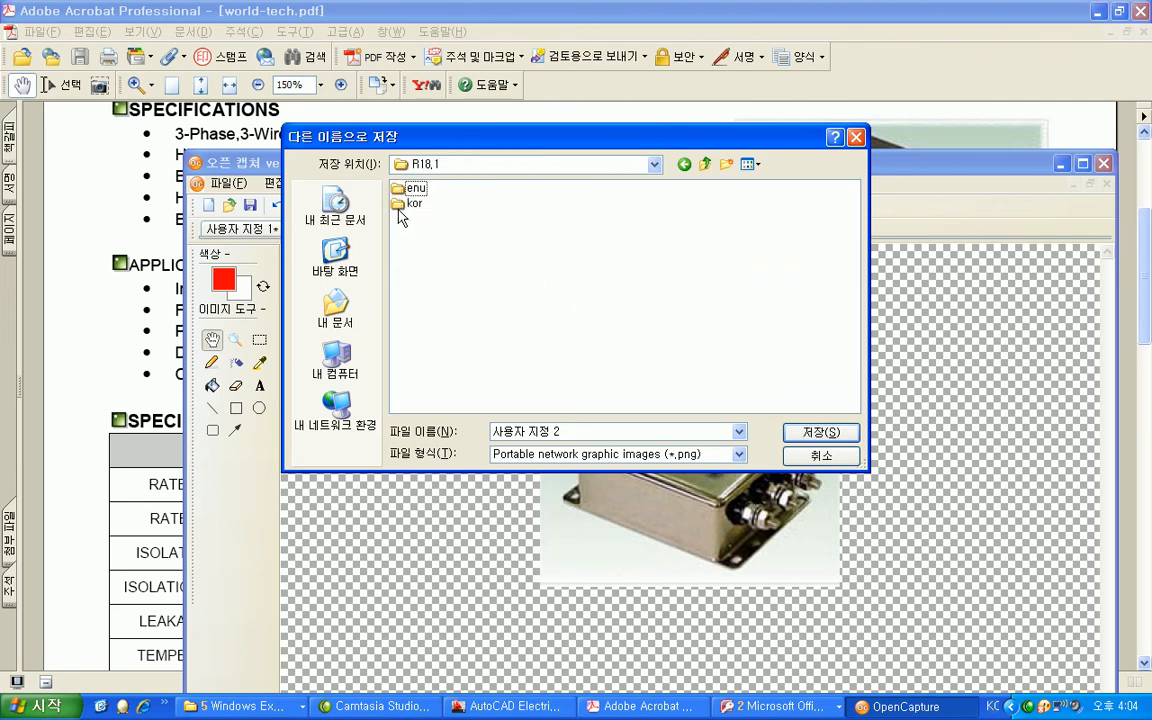
{"action": "double_click", "coordinate": [405, 205]}
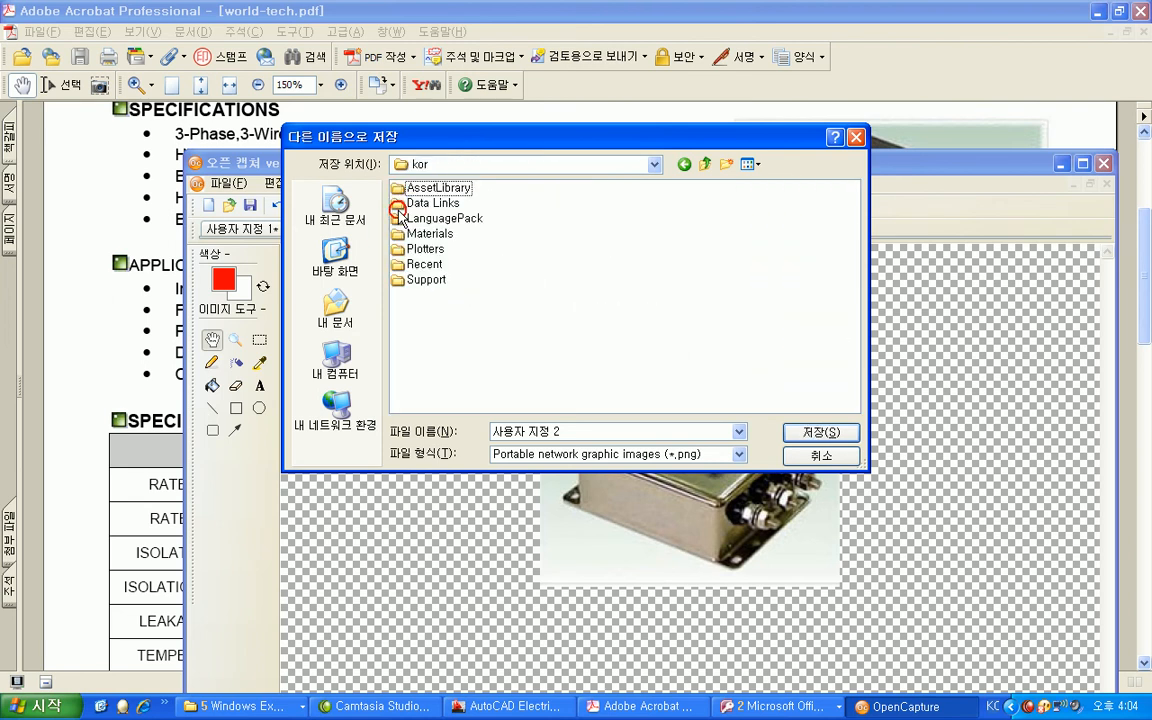
{"action": "double_click", "coordinate": [402, 280]}
{"action": "double_click", "coordinate": [425, 264]}
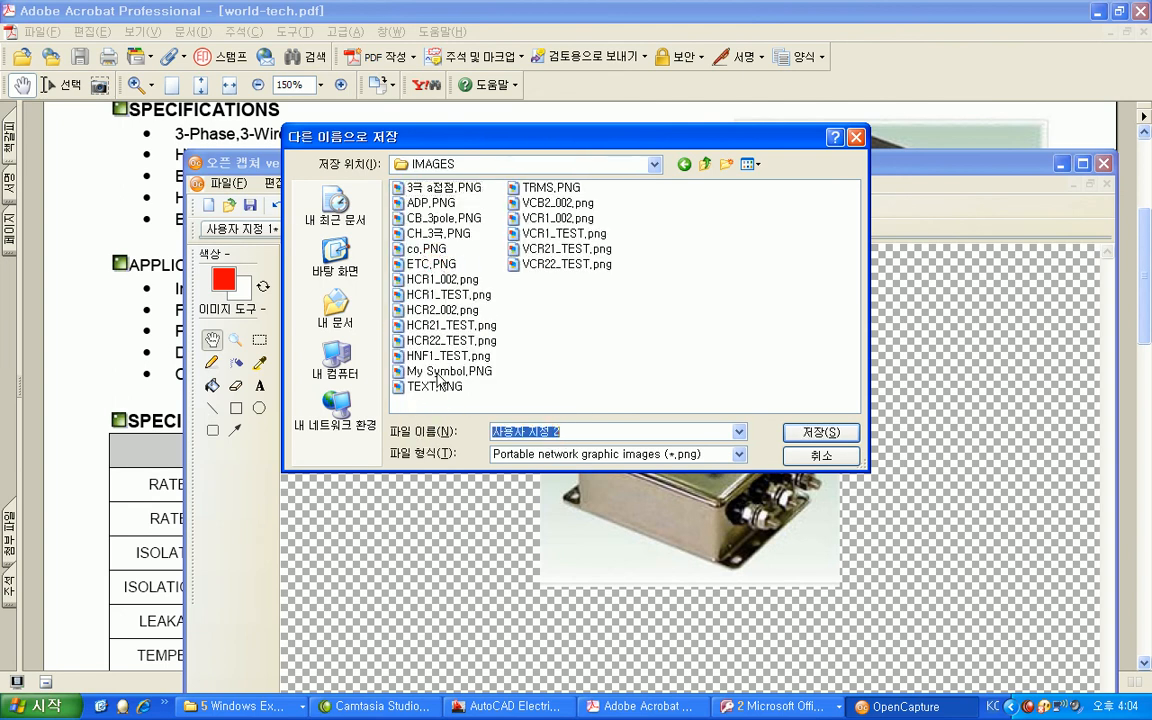
Name the captured photo Noise Pilter and save it as a PNG in the IMAGES folder.
{"action": "type", "text": "Noise Dilter"}
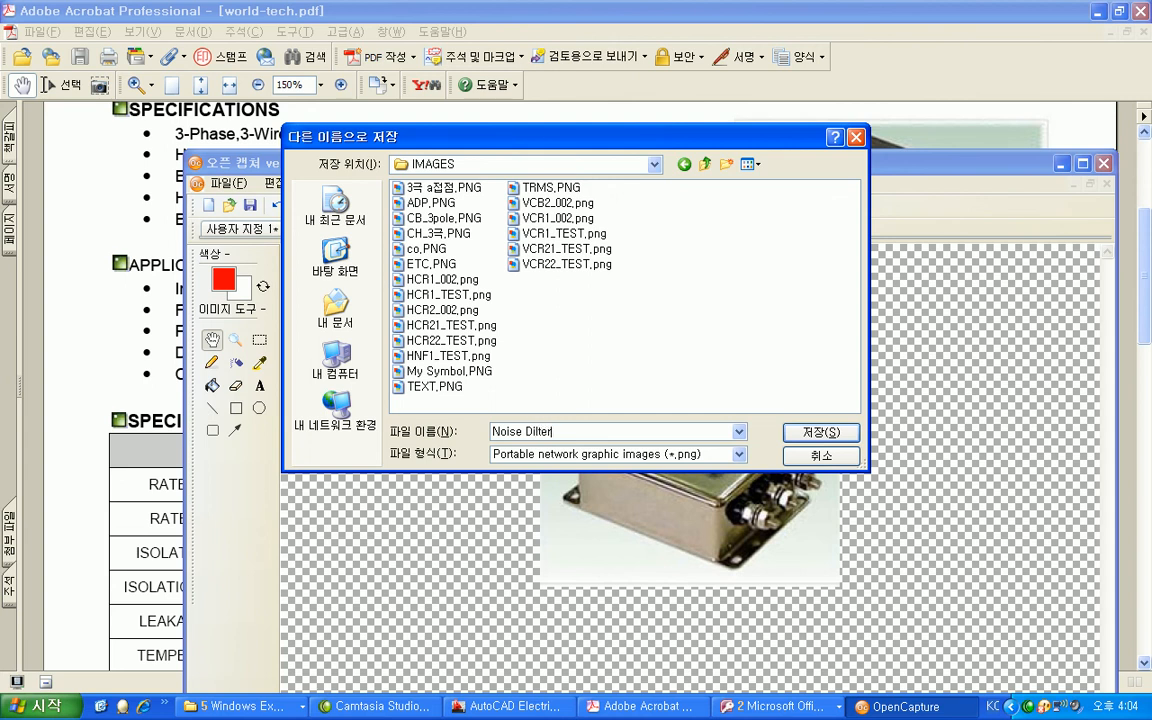
{"action": "key", "text": "BackSpace"}
{"action": "key", "text": "BackSpace"}
{"action": "key", "text": "BackSpace"}
{"action": "key", "text": "BackSpace"}
{"action": "left_click", "coordinate": [800, 435]}
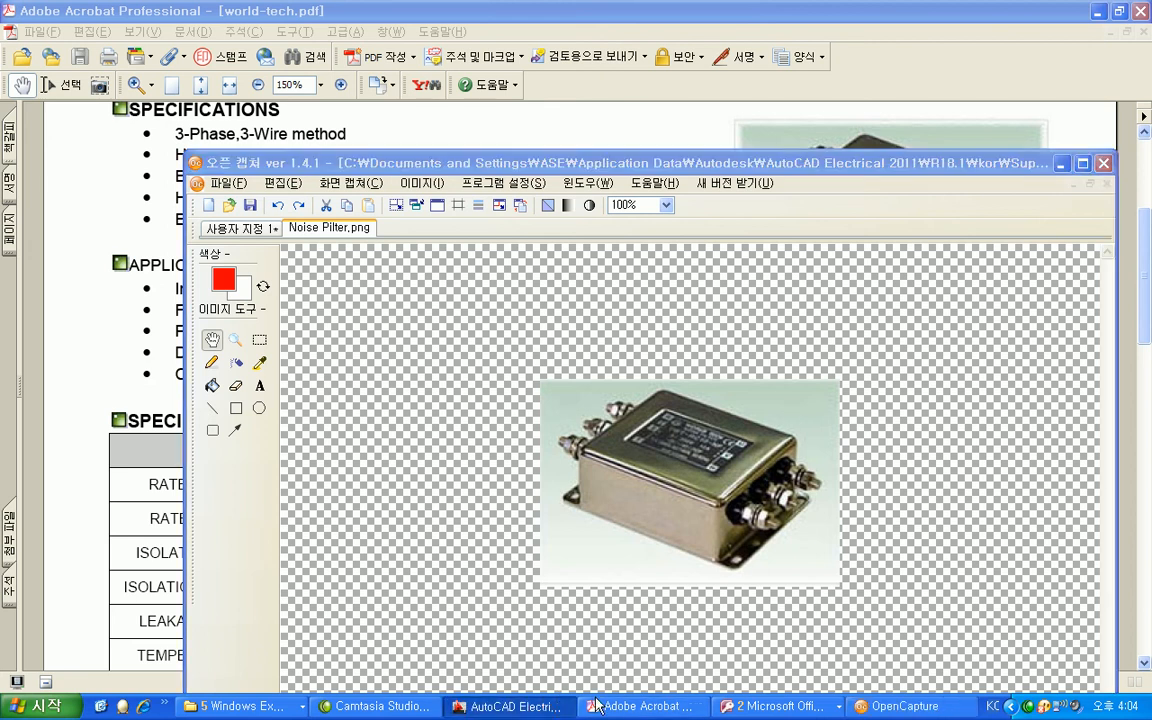
Switch to AutoCAD Electrical and open ACE_PANEL_MENU.DAT in the Icon Menu Wizard.
{"action": "left_click", "coordinate": [505, 706]}
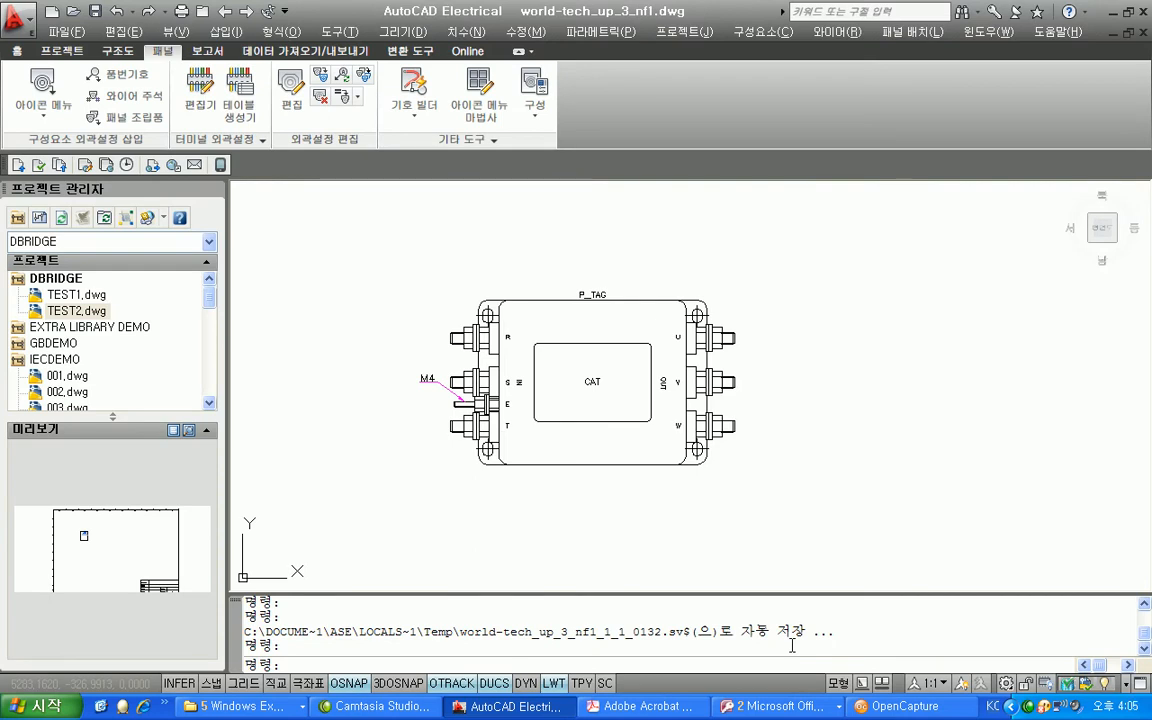
{"action": "left_click", "coordinate": [488, 91]}
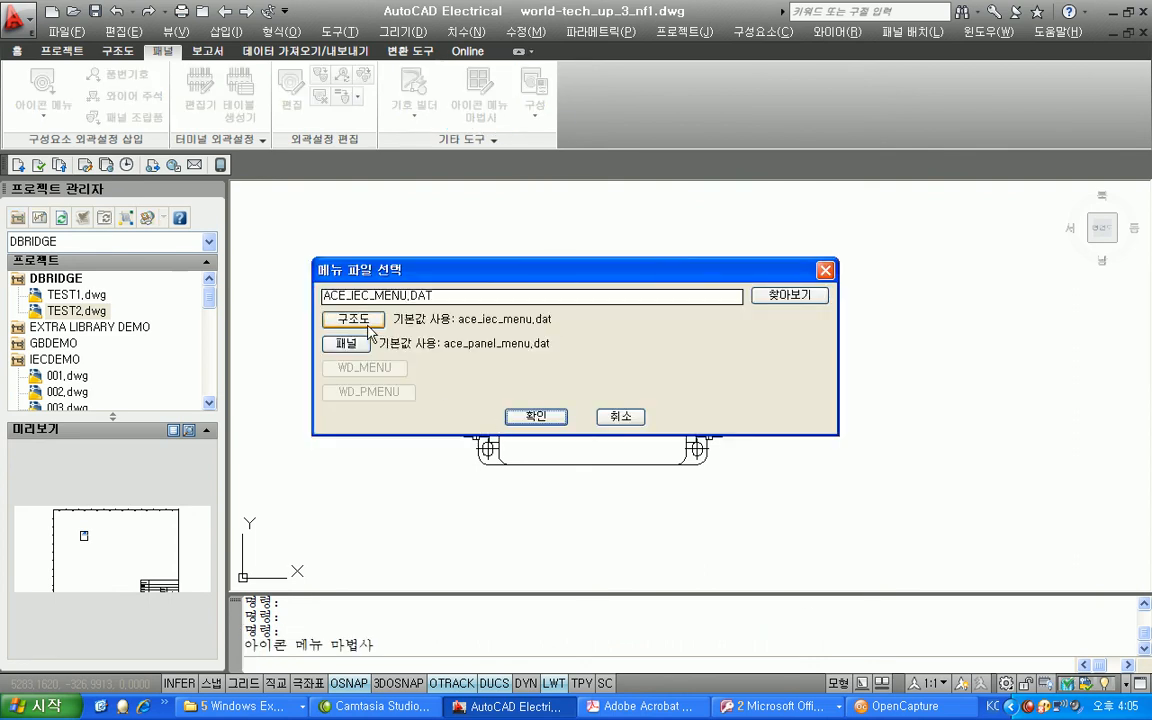
{"action": "left_click", "coordinate": [362, 347]}
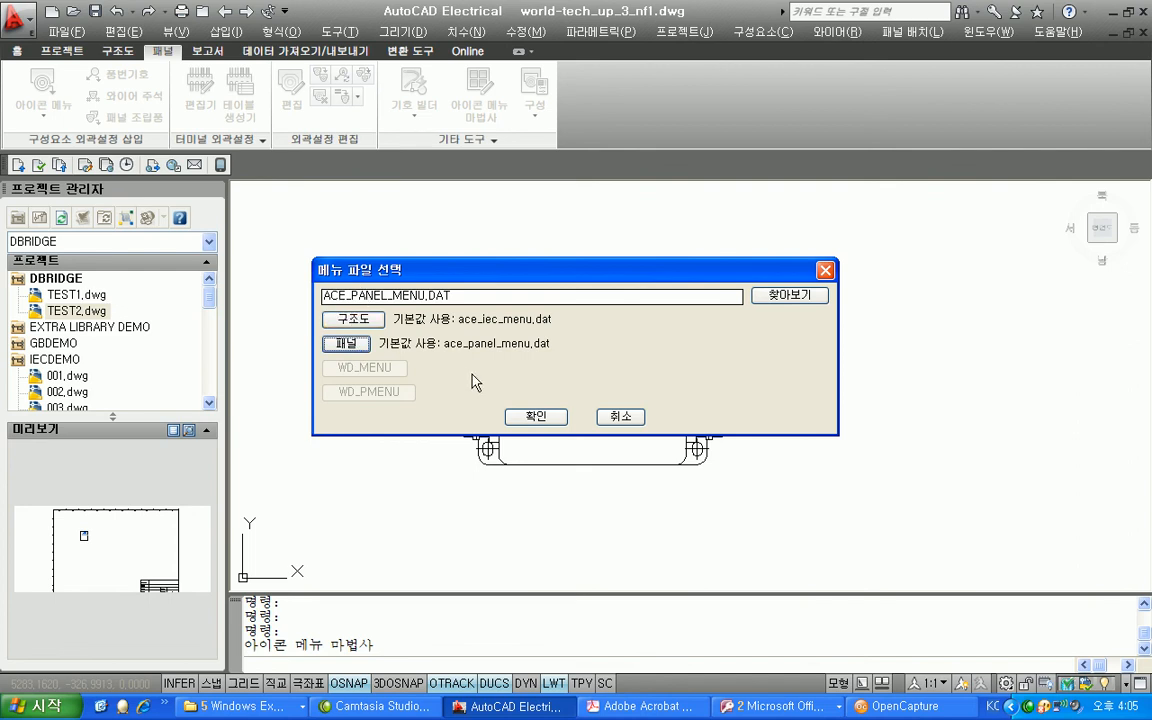
{"action": "left_click", "coordinate": [525, 414]}
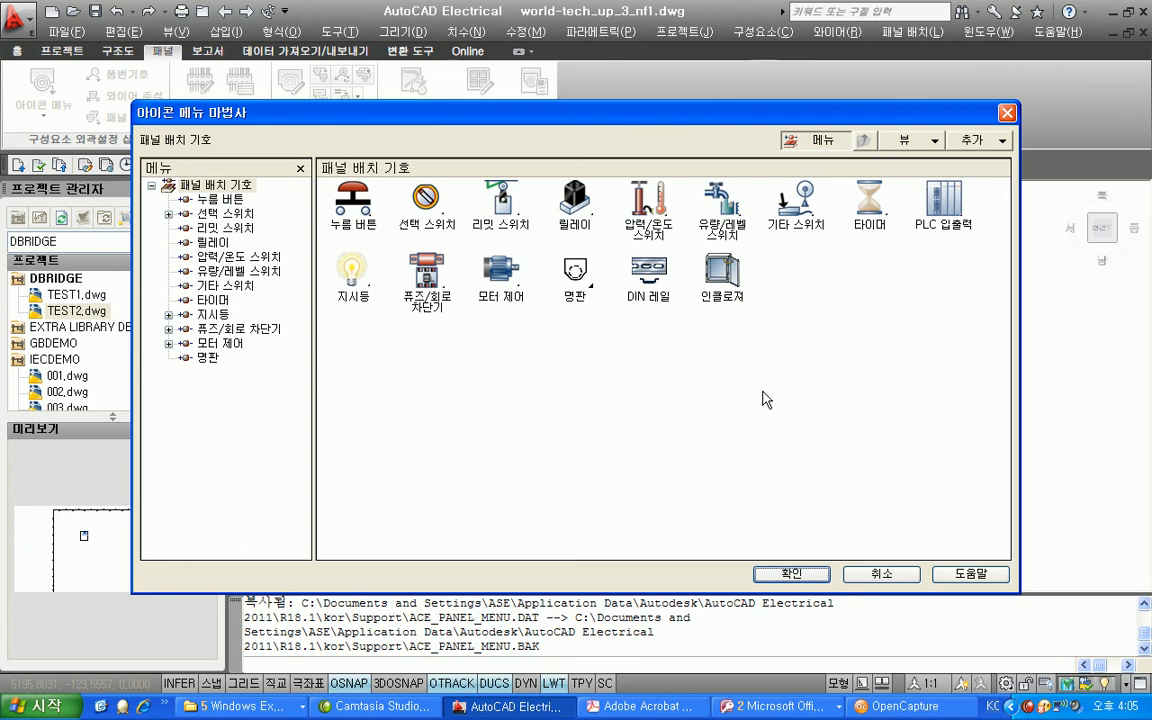
Add a new command icon to the main panel layout symbols menu and name it 노이즈 필터.
{"action": "right_click", "coordinate": [796, 288]}
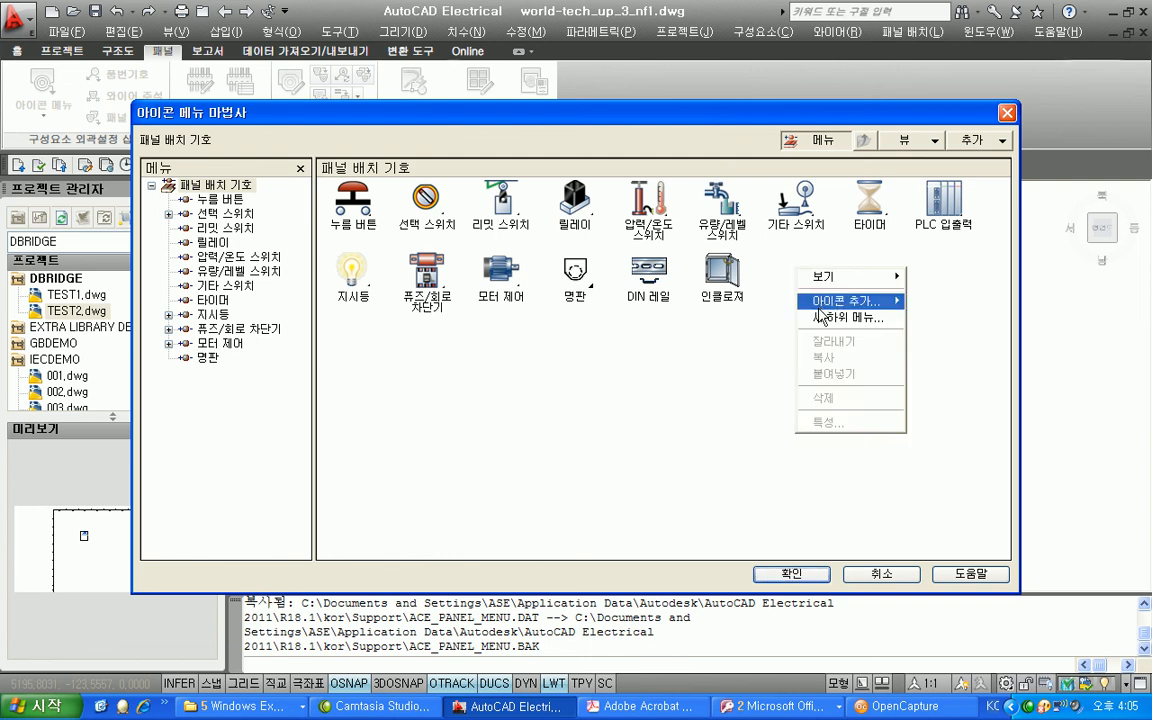
{"action": "mouse_move", "coordinate": [848, 301]}
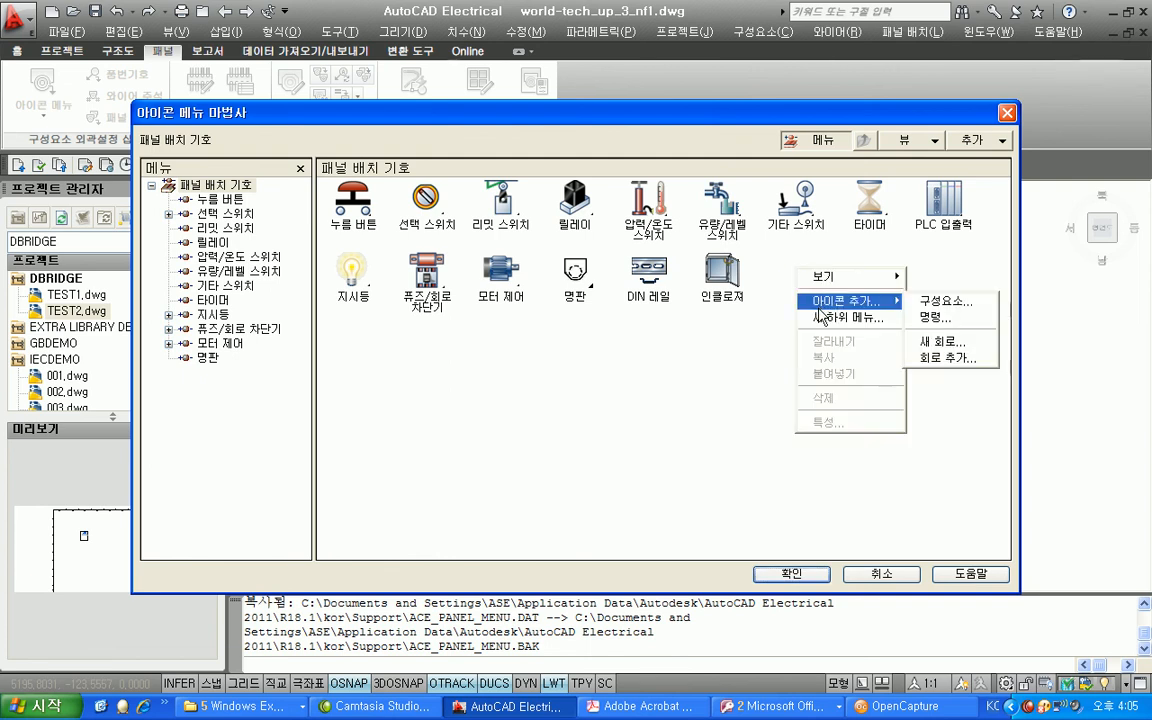
{"action": "left_click", "coordinate": [930, 318]}
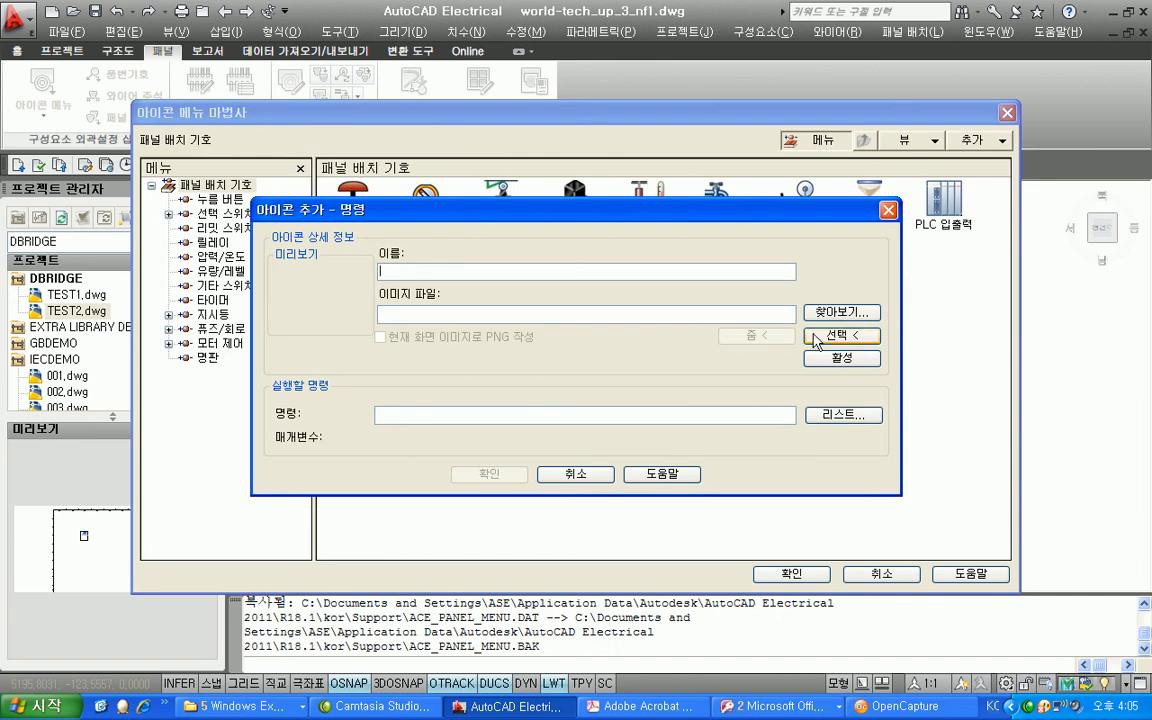
{"action": "type", "text": "노이즈 필터"}
{"action": "key", "text": "Tab"}
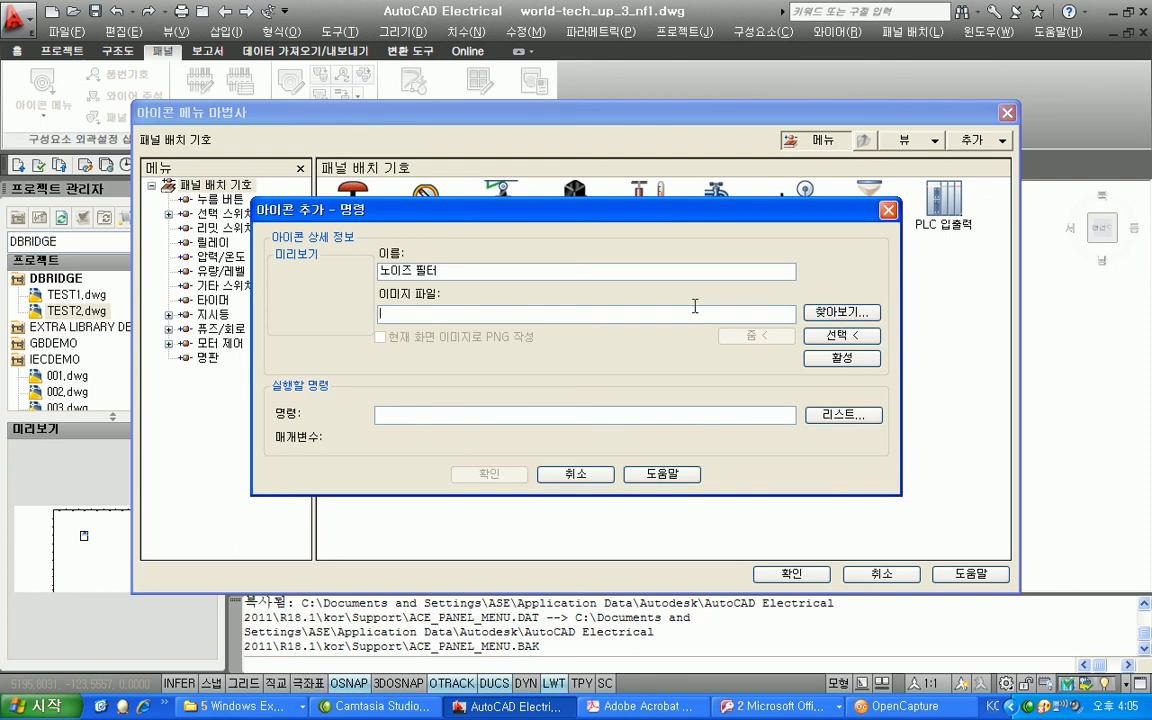
Assign Noise Pilter.png from the AutoCAD Electrical 2011 Support\IMAGES folder as the new icon's image.
{"action": "left_click", "coordinate": [850, 313]}
{"action": "left_click", "coordinate": [654, 212]}
{"action": "left_click", "coordinate": [470, 288]}
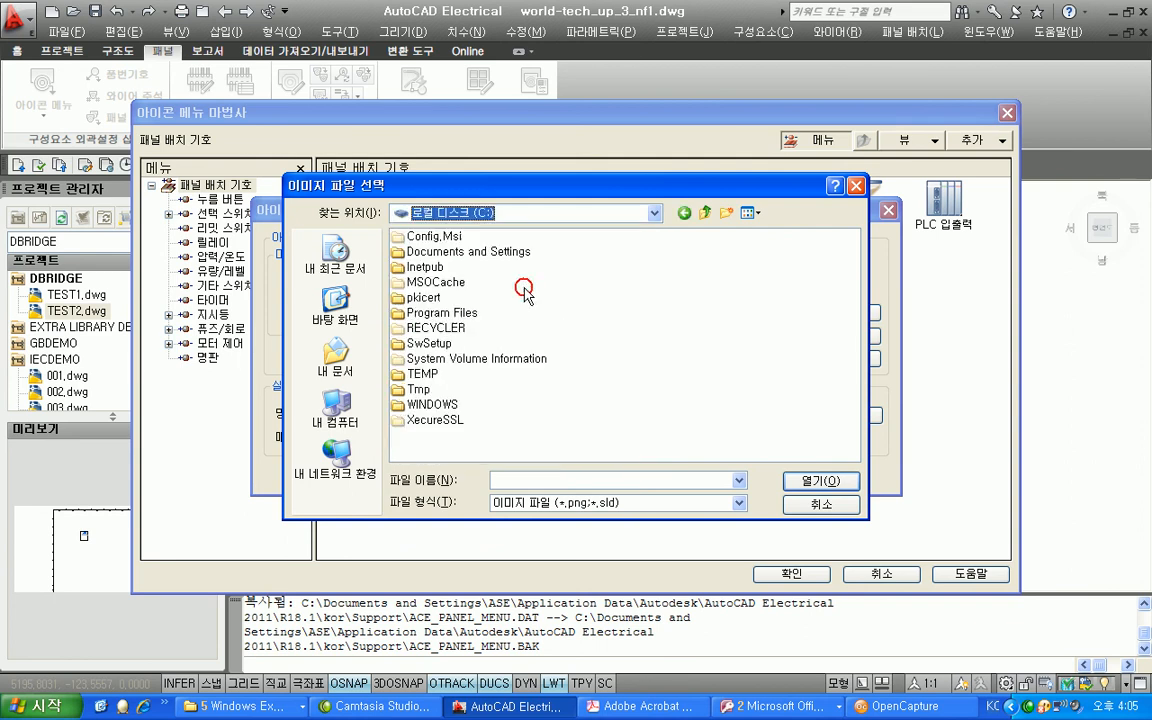
{"action": "double_click", "coordinate": [427, 250]}
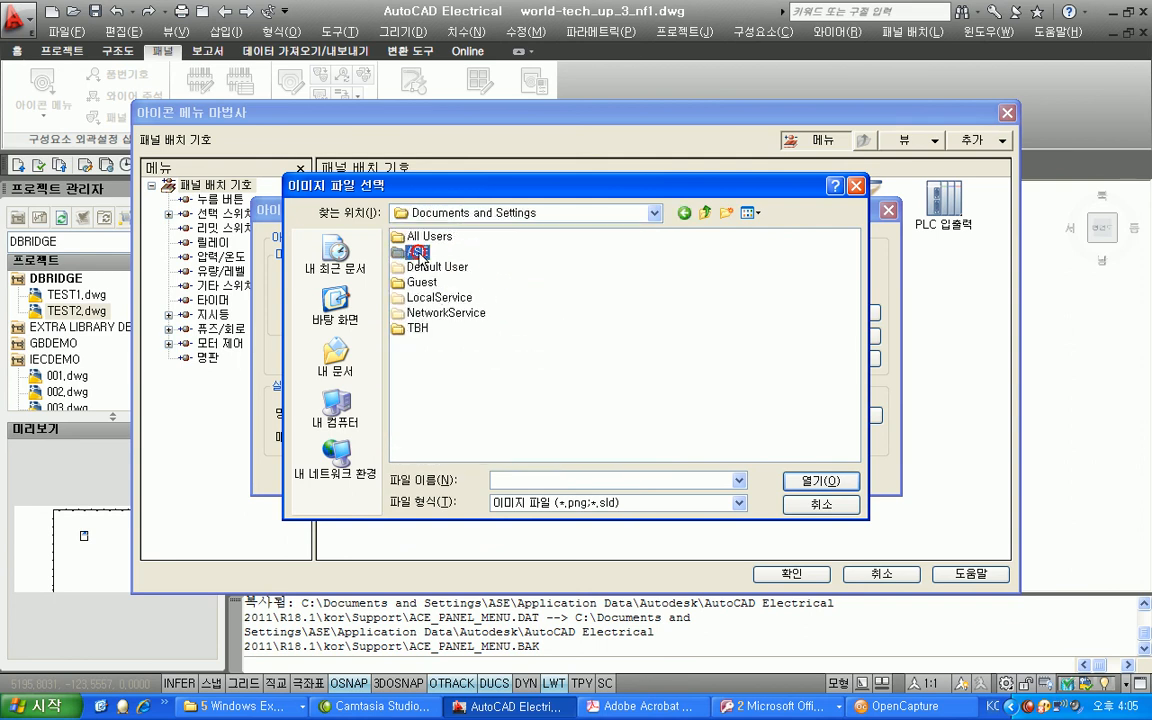
{"action": "double_click", "coordinate": [420, 256]}
{"action": "double_click", "coordinate": [412, 295]}
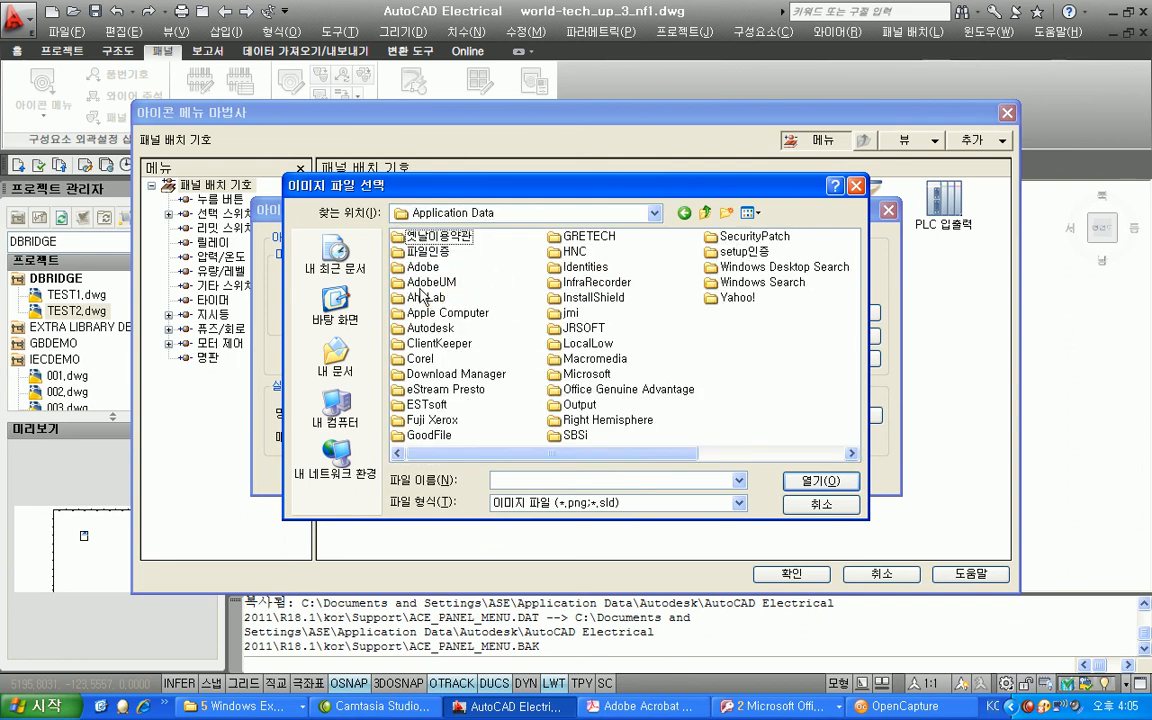
{"action": "double_click", "coordinate": [412, 327]}
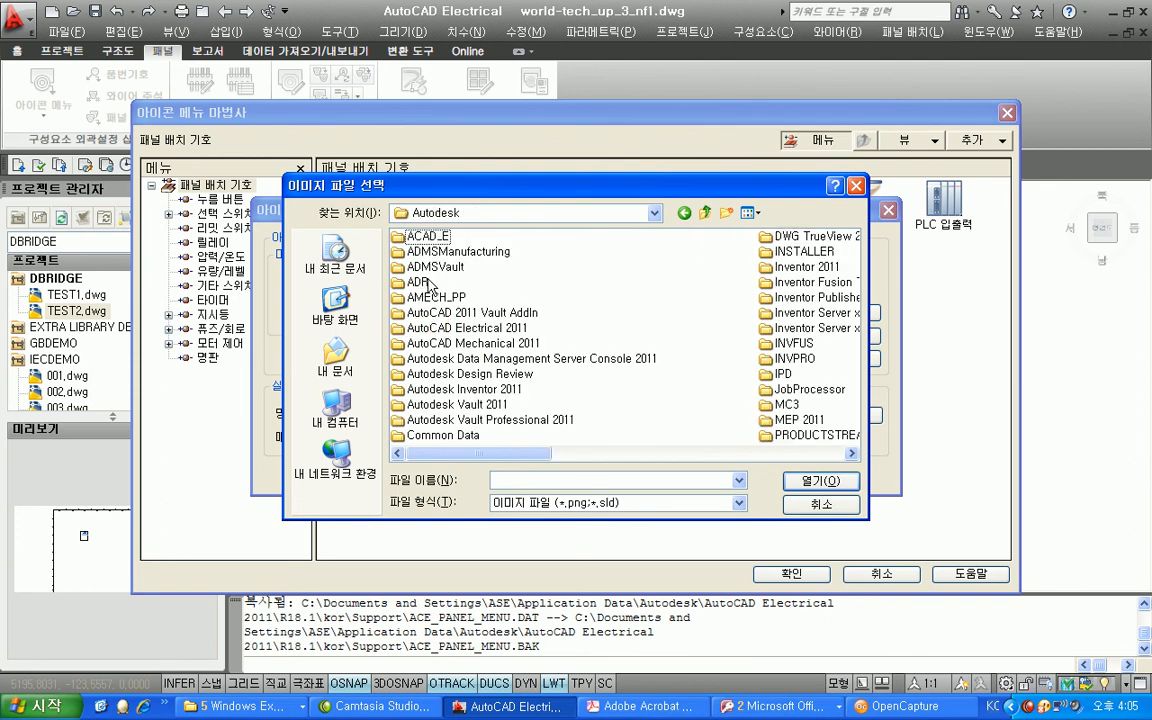
{"action": "double_click", "coordinate": [408, 326]}
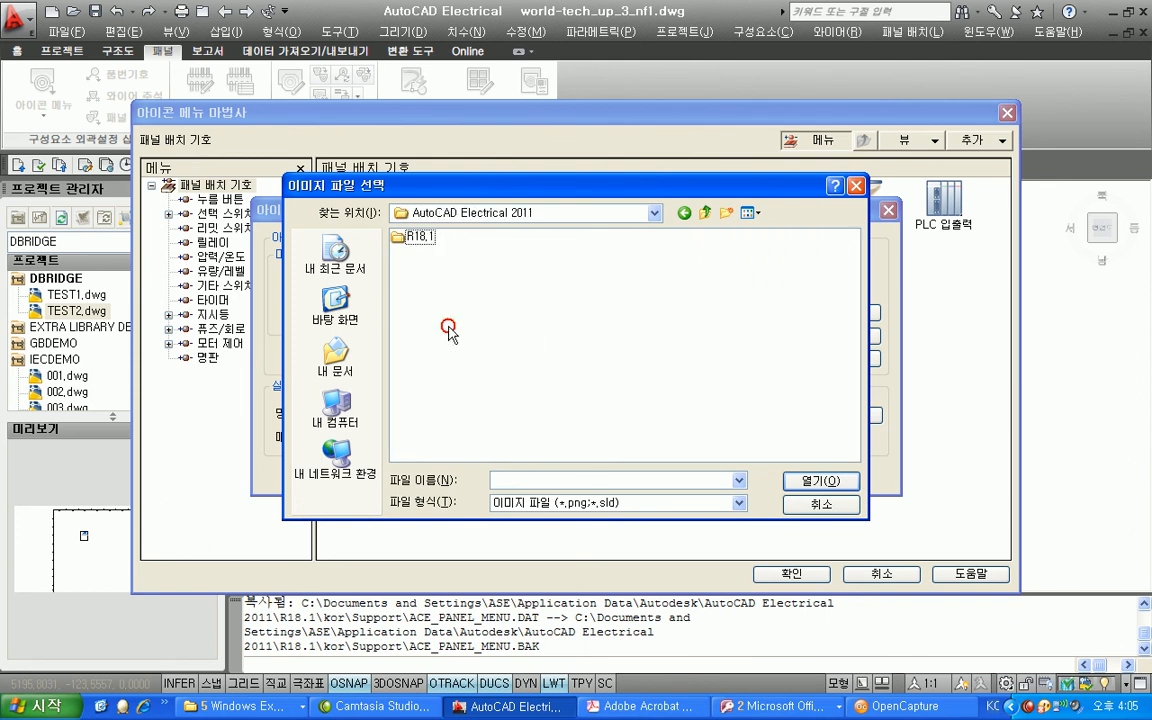
{"action": "double_click", "coordinate": [416, 237]}
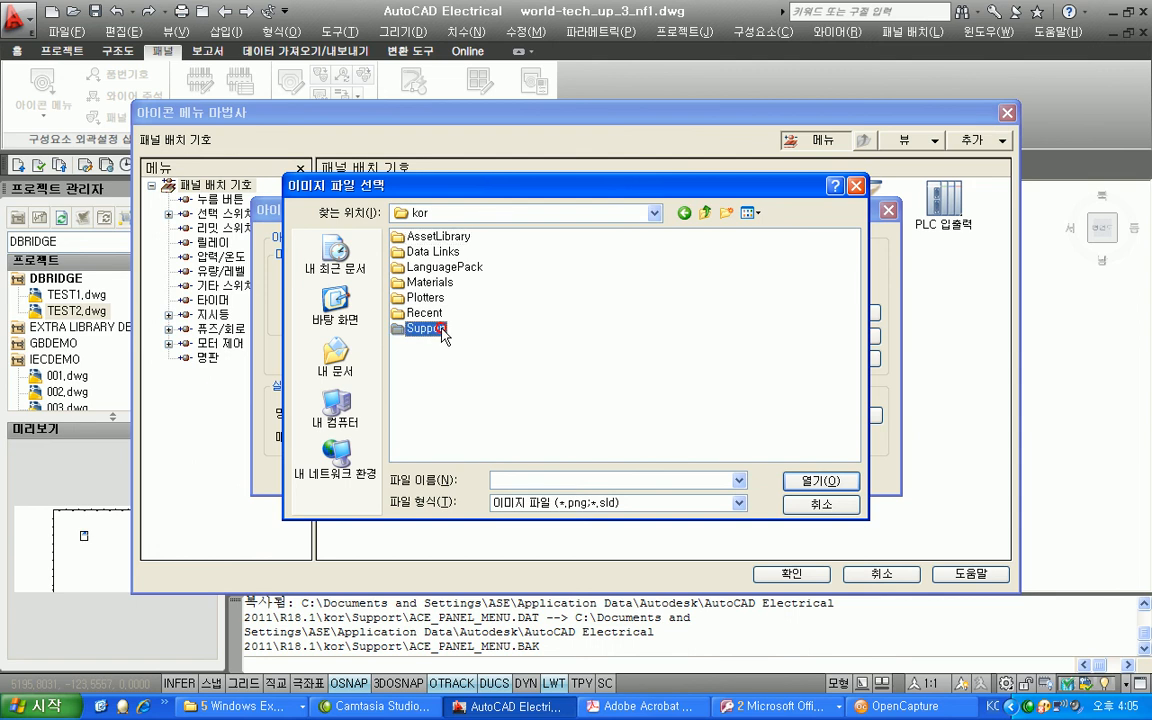
{"action": "double_click", "coordinate": [430, 328]}
{"action": "double_click", "coordinate": [427, 312]}
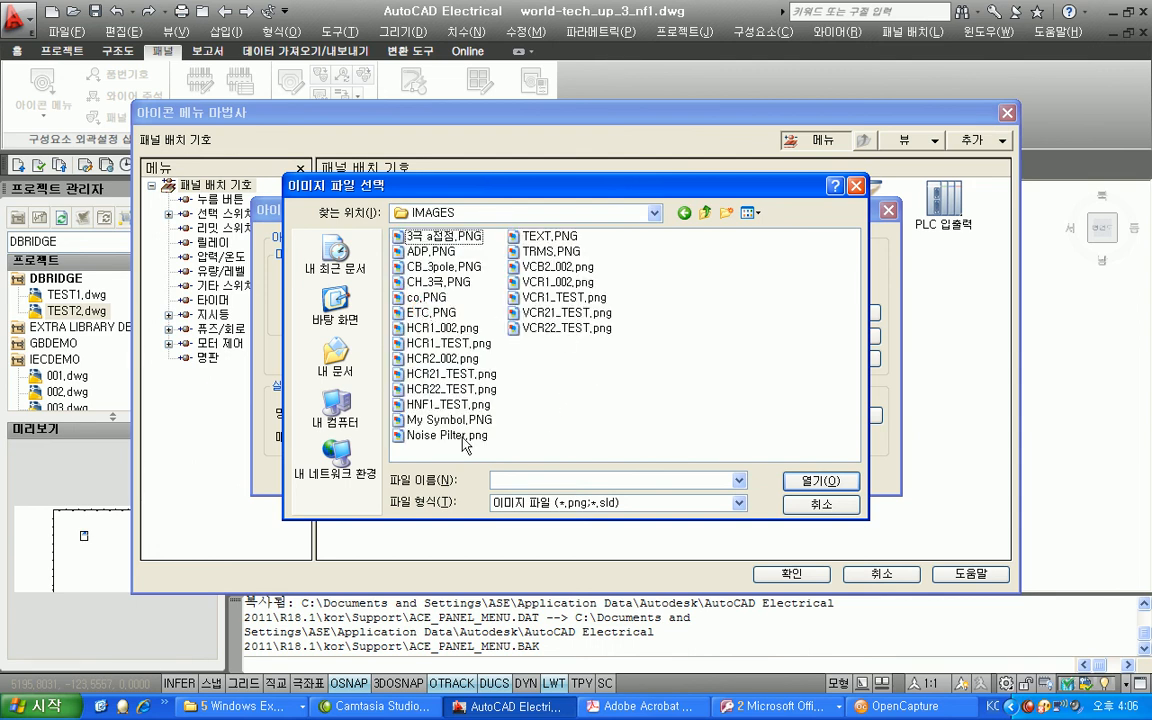
{"action": "left_click", "coordinate": [446, 435]}
{"action": "left_click", "coordinate": [792, 489]}
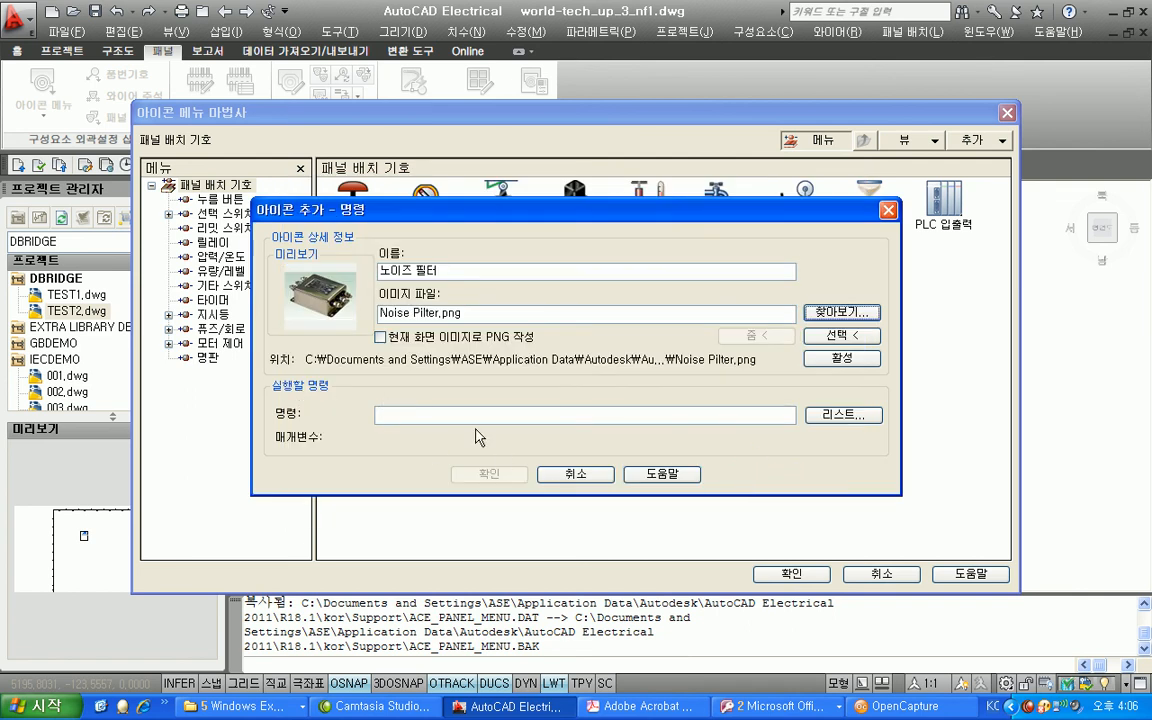
Choose WD_INFPX, the general panel family command with catalog selection, as the command the icon runs.
{"action": "left_click", "coordinate": [812, 419]}
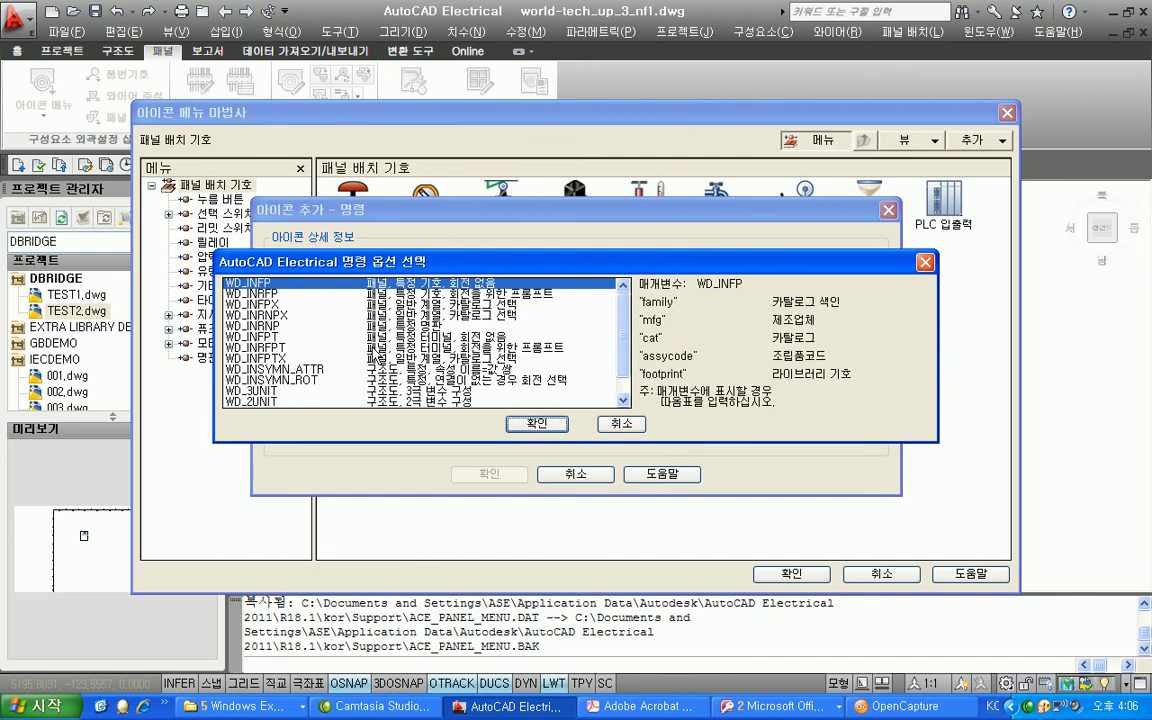
{"action": "left_click", "coordinate": [340, 304]}
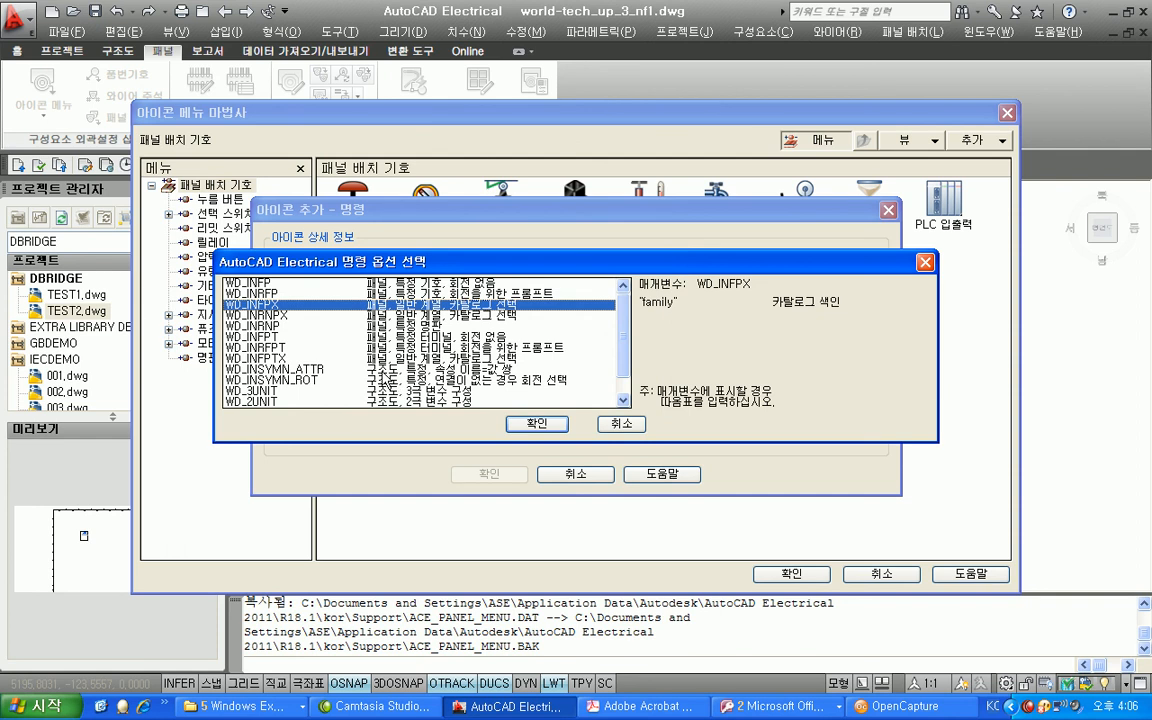
{"action": "left_click", "coordinate": [552, 427]}
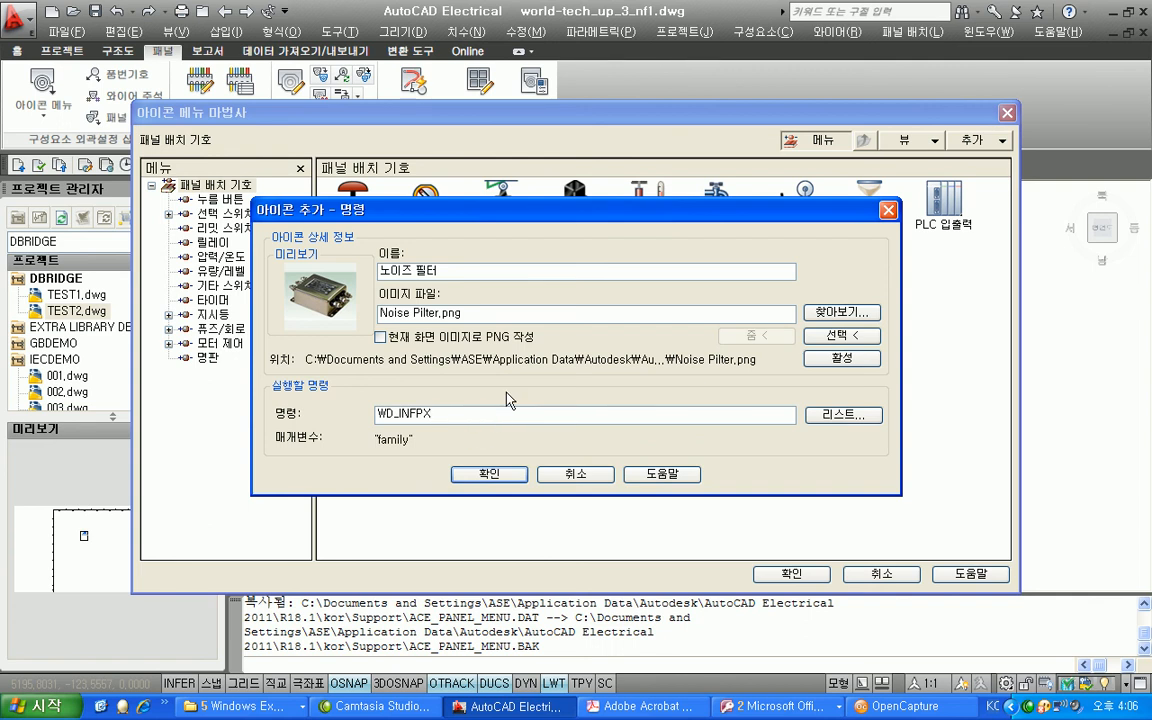
Add the family parameter "NF" to the WD_INFPX command, create the icon and save the panel icon menu.
{"action": "left_click", "coordinate": [435, 413]}
{"action": "type", "text": "\"ㅜㄹ"}
{"action": "key", "text": "BackSpace"}
{"action": "key", "text": "BackSpace"}
{"action": "type", "text": "nf"}
{"action": "key", "text": "BackSpace"}
{"action": "key", "text": "BackSpace"}
{"action": "type", "text": "NF\""}
{"action": "left_click", "coordinate": [491, 472]}
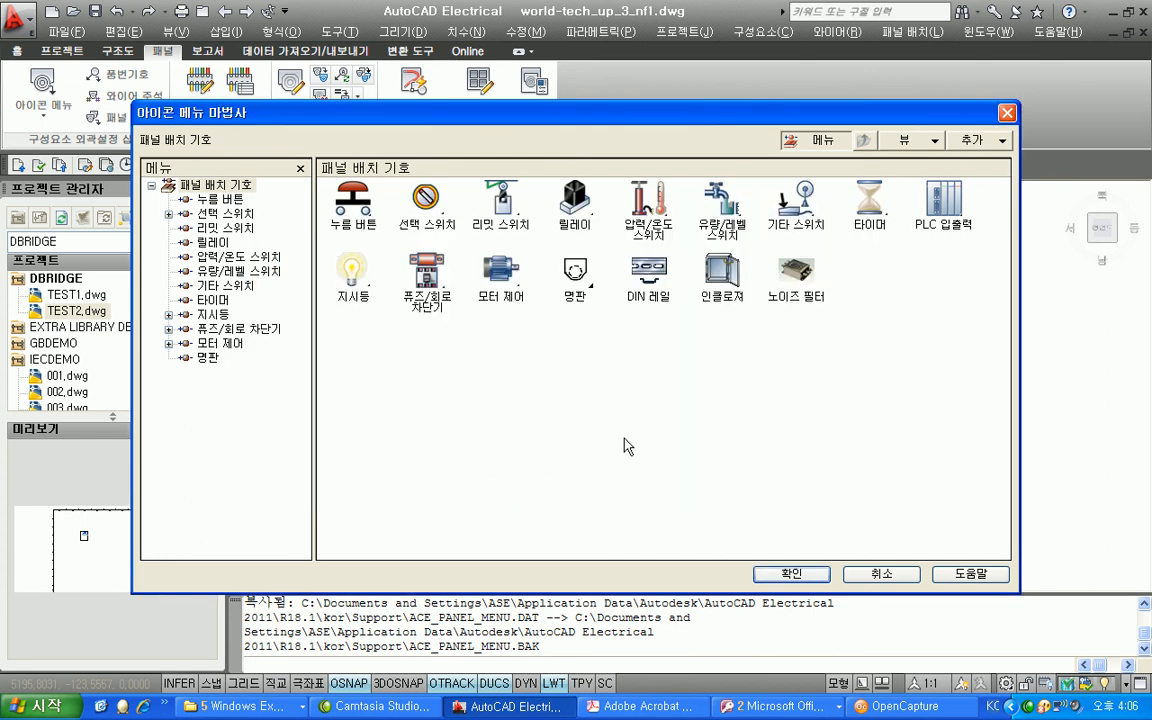
{"action": "left_click", "coordinate": [791, 573]}
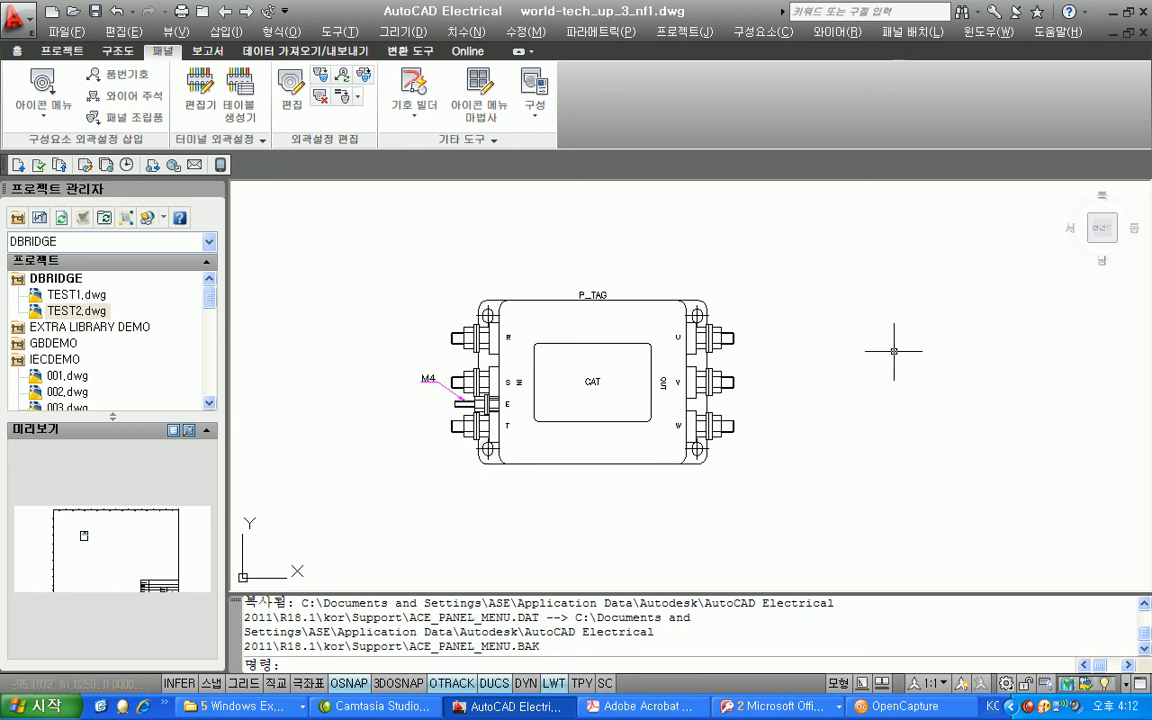
Open TEST2.dwg from the DBRIDGE project and start inserting the 노이즈 필터 panel footprint.
{"action": "double_click", "coordinate": [60, 311]}
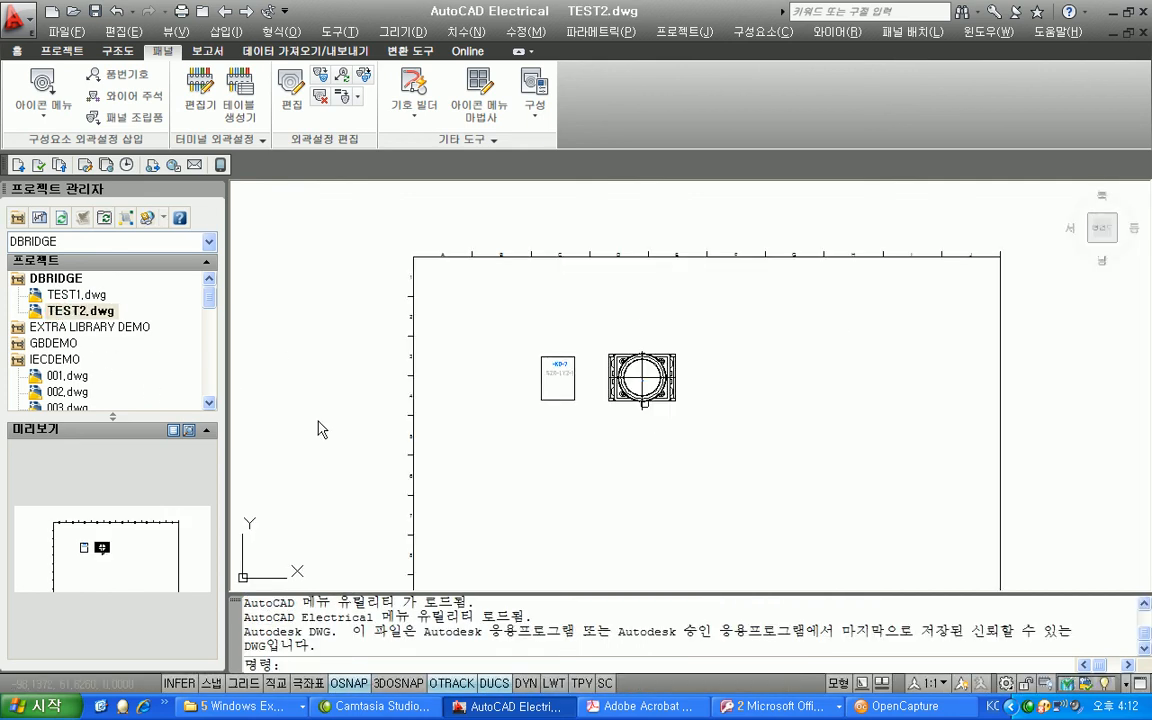
{"action": "scroll", "coordinate": [612, 435], "scroll_direction": "up", "scroll_amount": 3}
{"action": "middle_click_drag", "start_coordinate": [594, 375], "coordinate": [548, 497]}
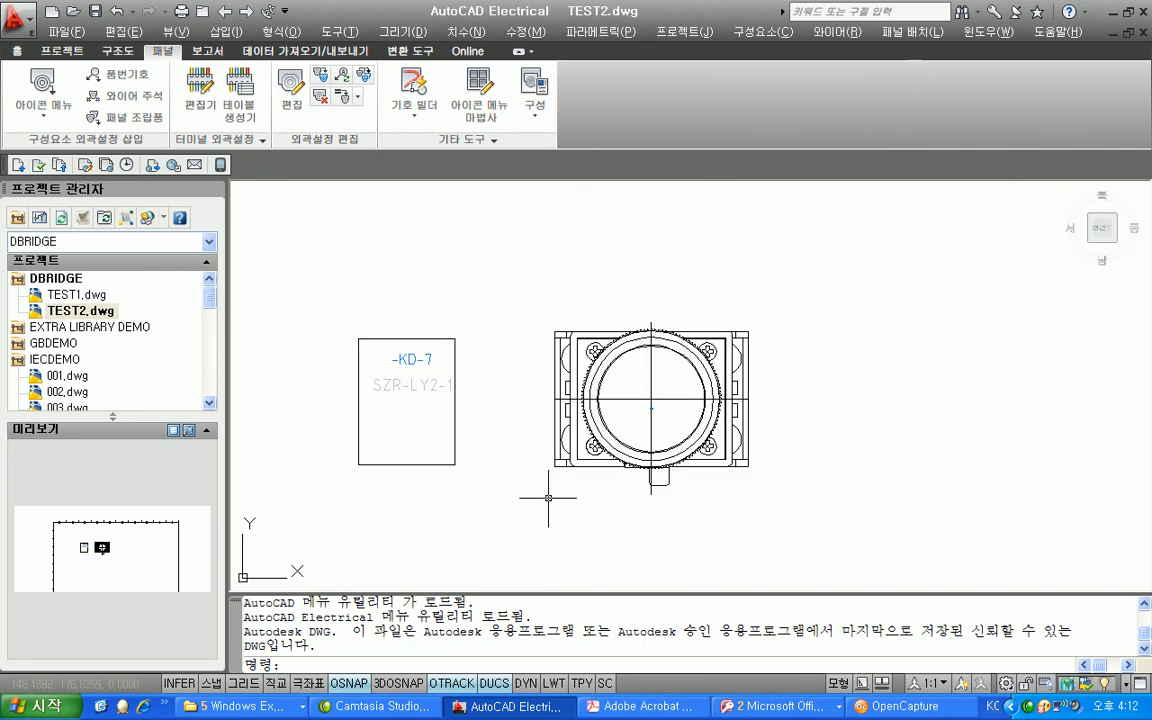
{"action": "scroll", "coordinate": [548, 497], "scroll_direction": "down", "scroll_amount": 3}
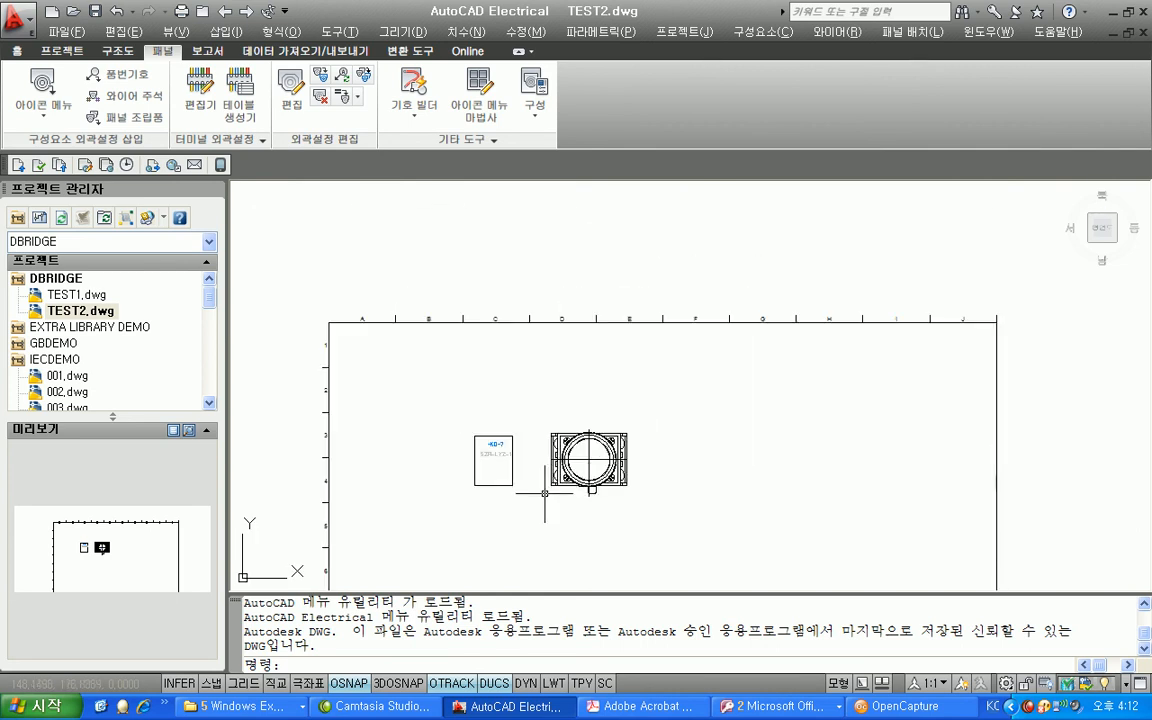
{"action": "middle_click_drag", "start_coordinate": [540, 492], "coordinate": [538, 393]}
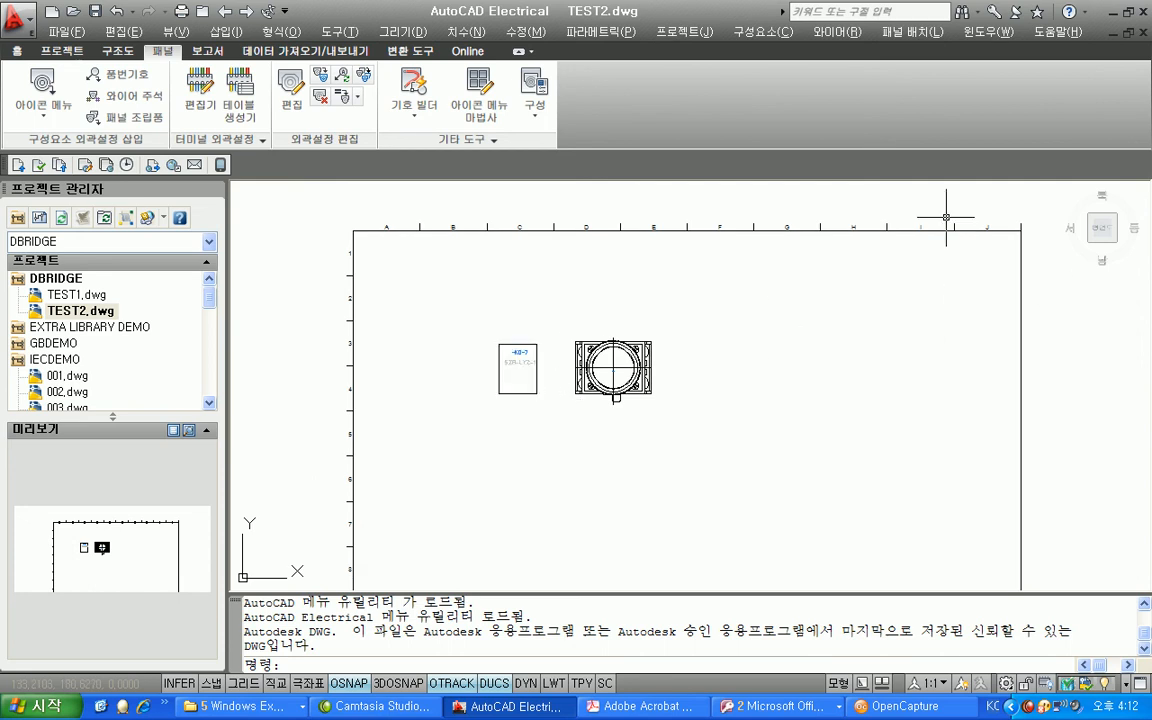
{"action": "left_click", "coordinate": [27, 97]}
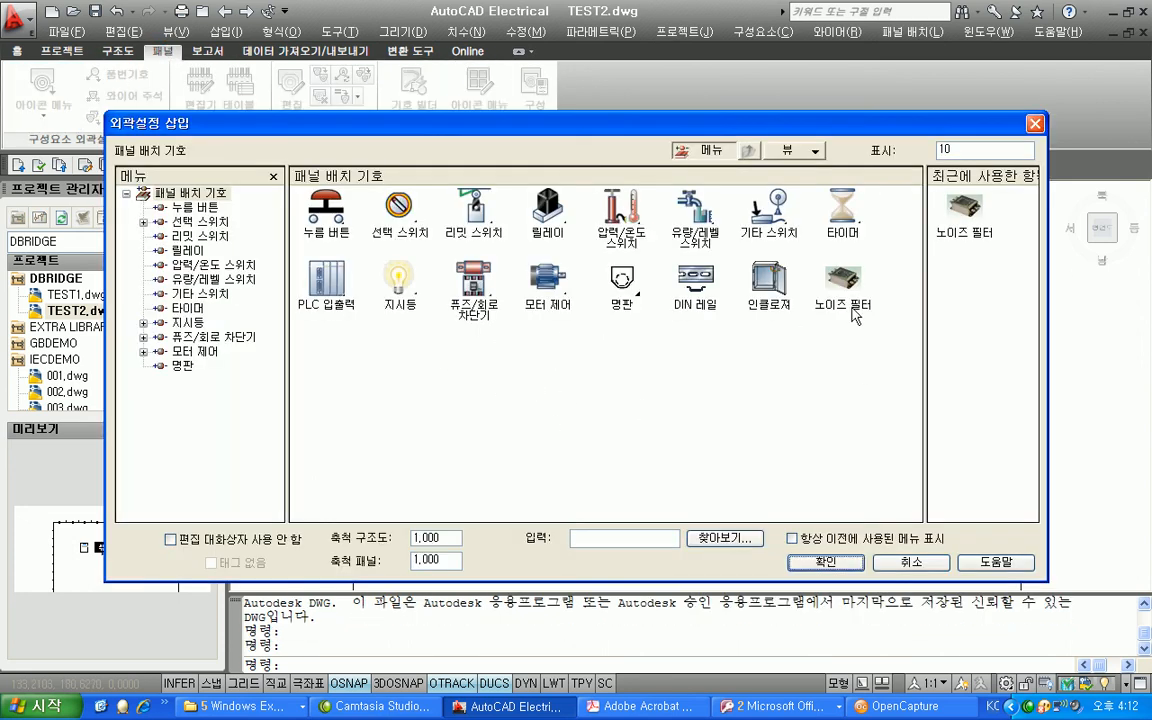
{"action": "left_click", "coordinate": [838, 283]}
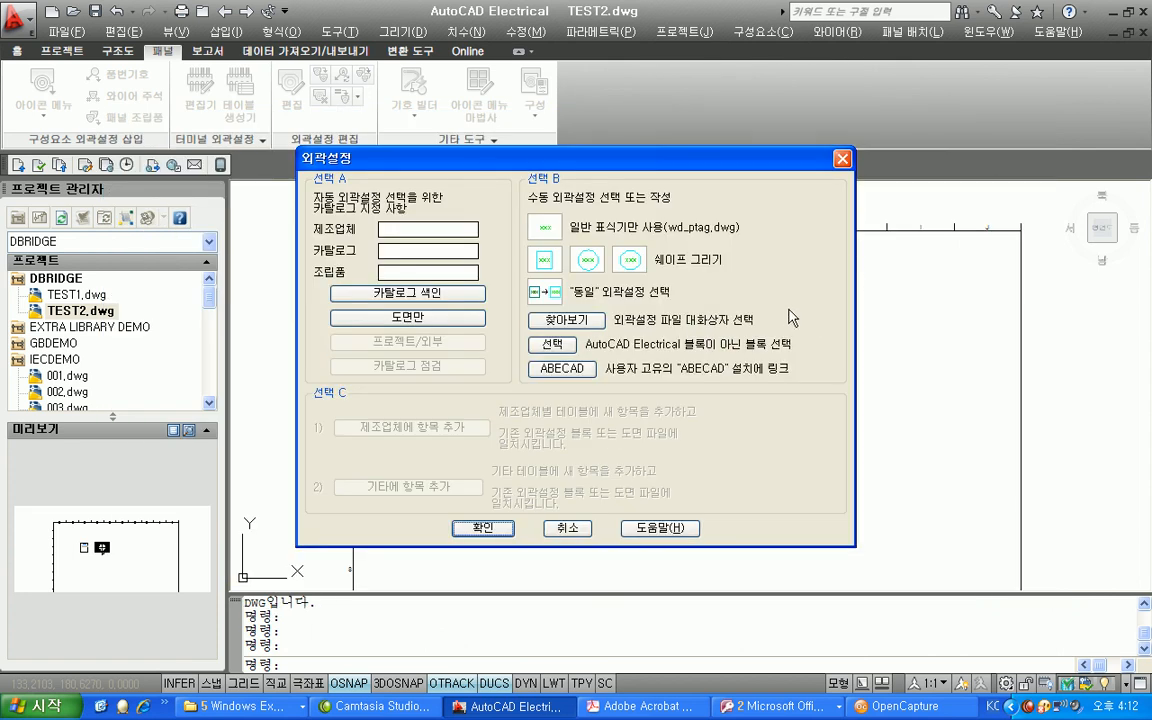
Clear the parts catalog filters and select the WorldTech TWT-RC05-NF noise filter, 3PHASE 5A 250VAC, for the footprint.
{"action": "left_click", "coordinate": [472, 294]}
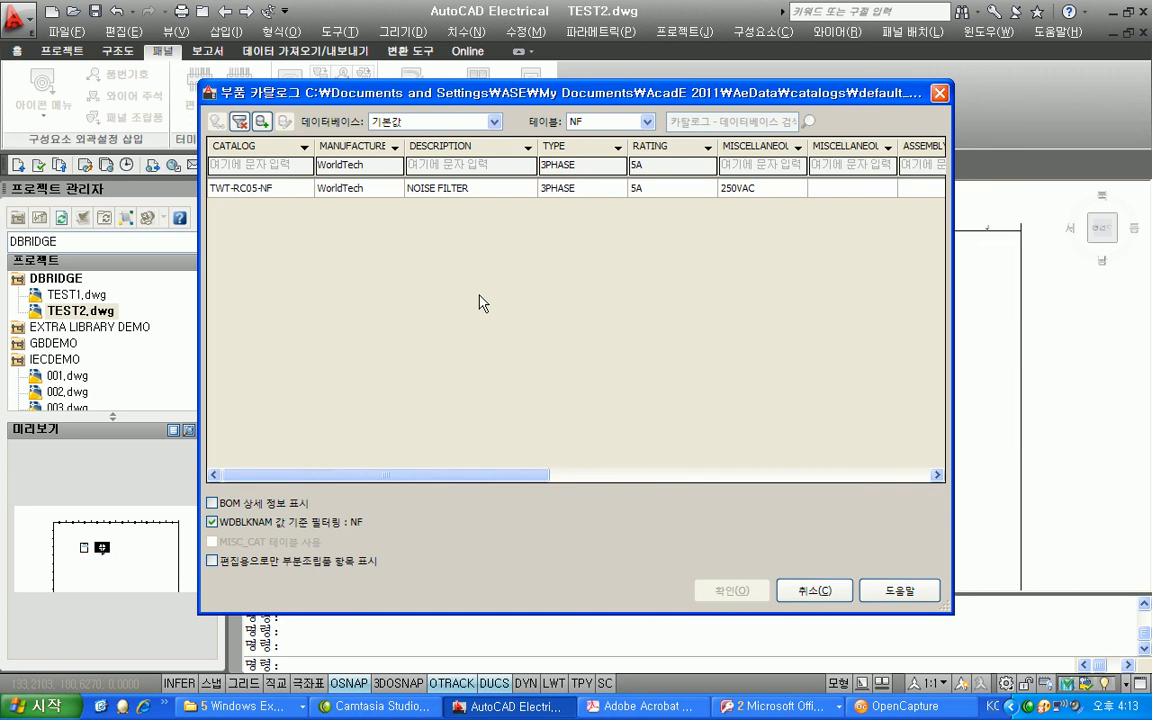
{"action": "left_click_drag", "start_coordinate": [298, 99], "coordinate": [303, 110]}
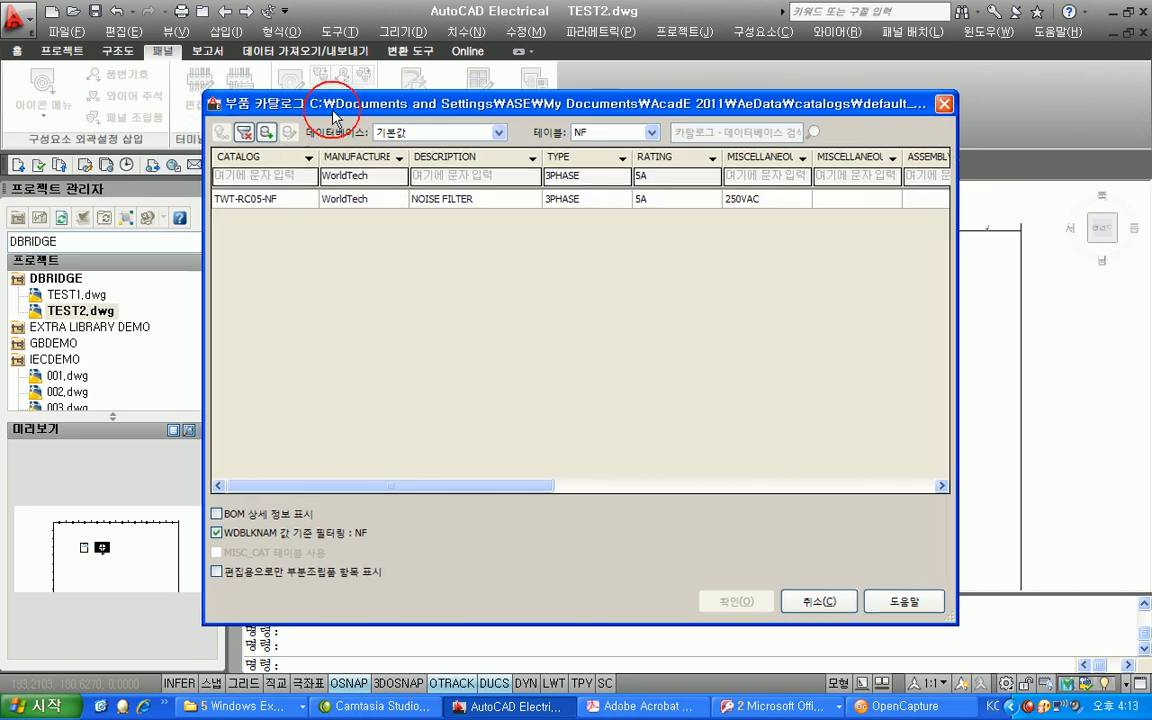
{"action": "left_click", "coordinate": [247, 140]}
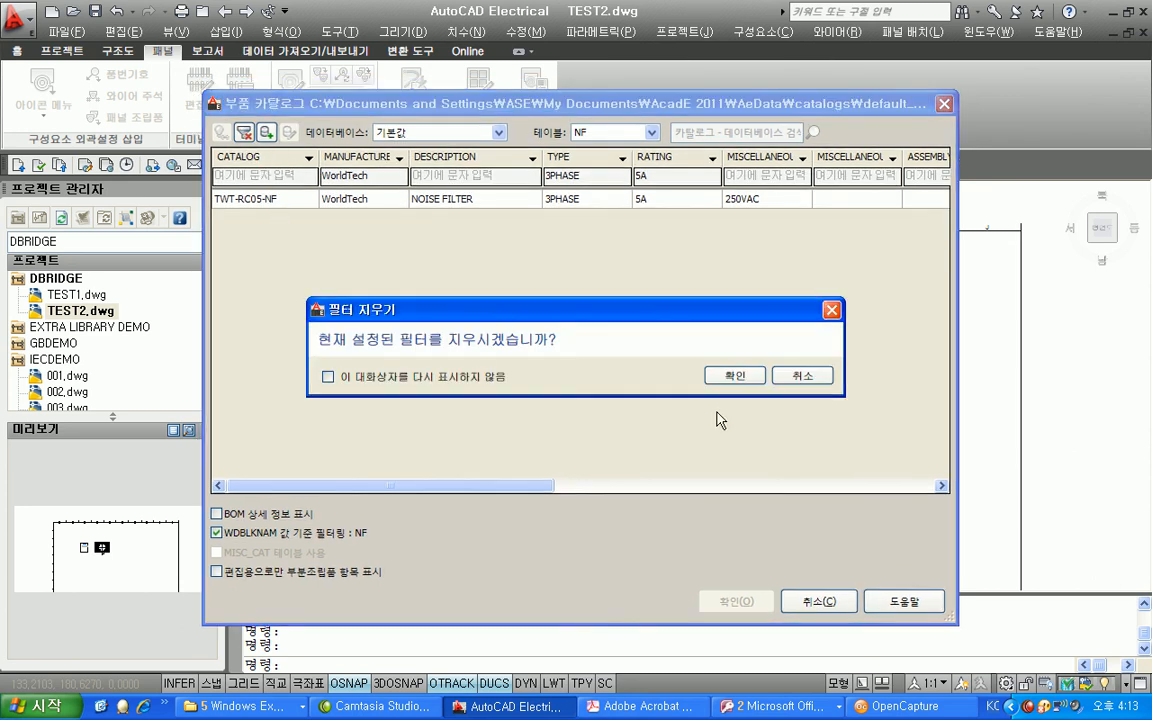
{"action": "left_click", "coordinate": [729, 375]}
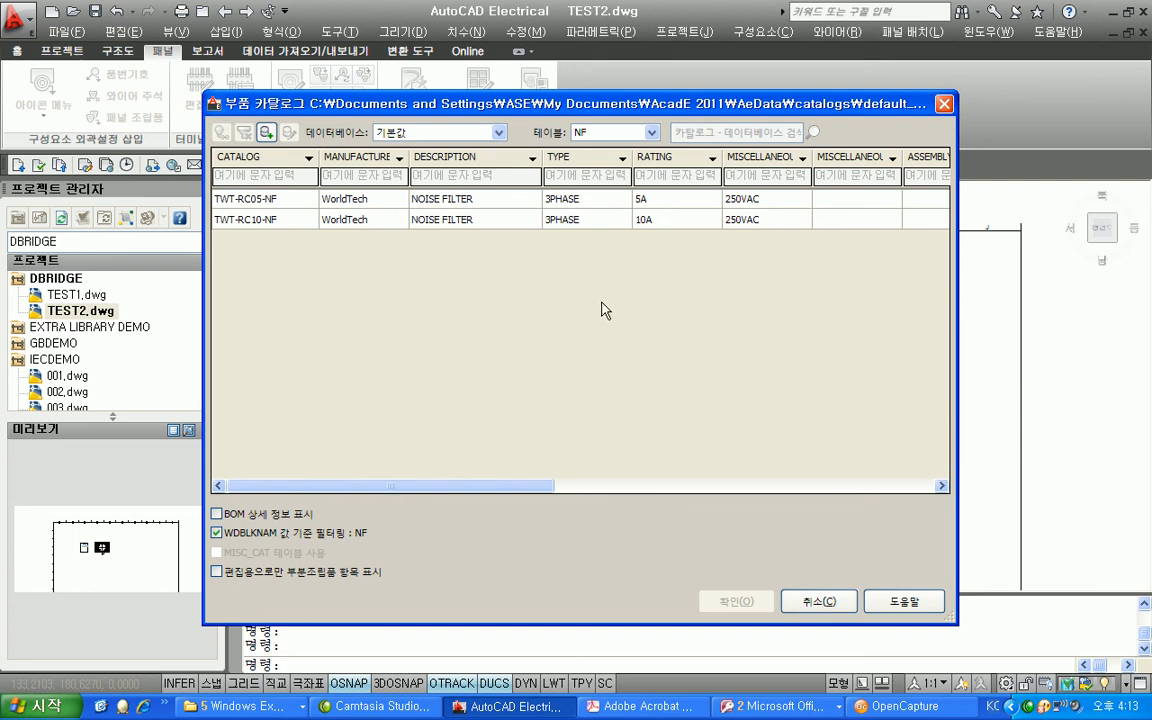
{"action": "left_click", "coordinate": [465, 197]}
{"action": "left_click", "coordinate": [765, 601]}
{"action": "left_click", "coordinate": [505, 528]}
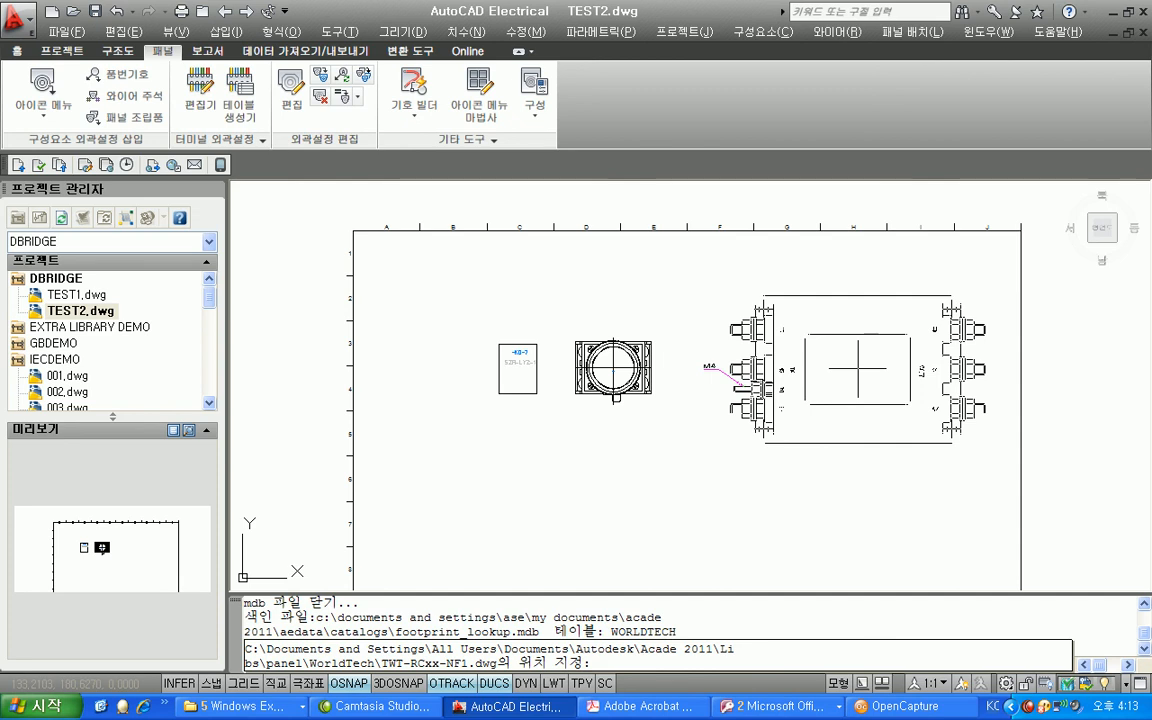
Place the noise filter footprint unrotated to the right of the round component and accept its component data.
{"action": "key", "text": "F8"}
{"action": "left_click", "coordinate": [857, 369]}
{"action": "left_click", "coordinate": [857, 369]}
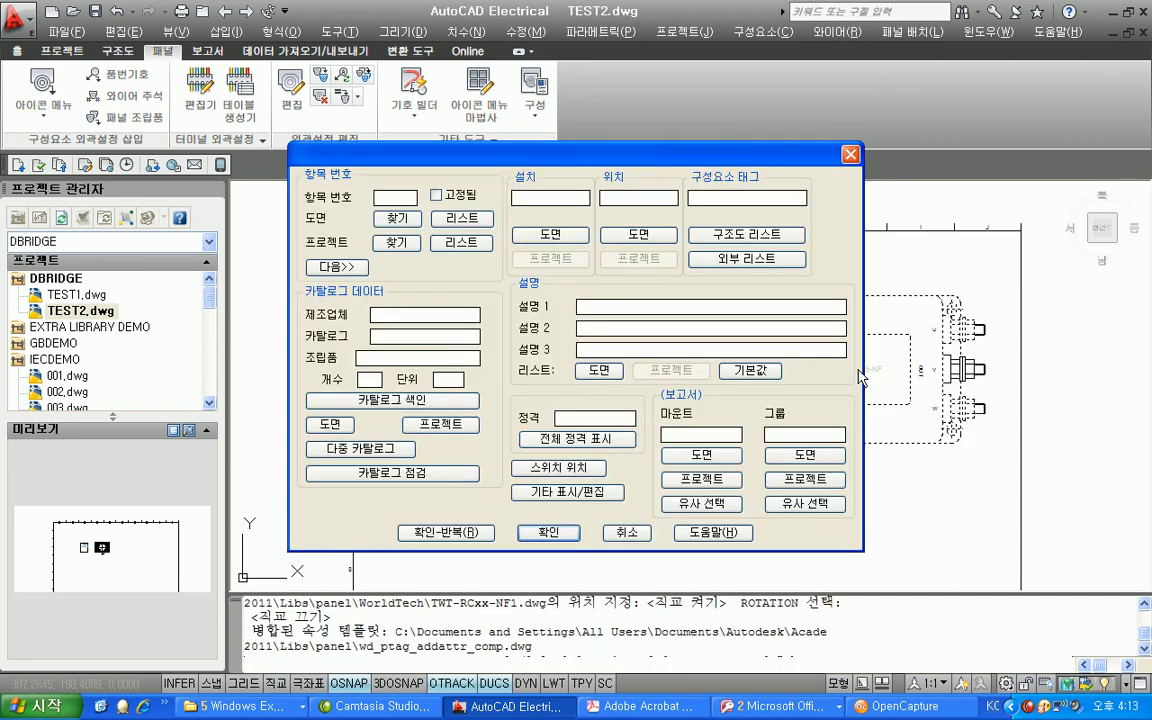
{"action": "left_click", "coordinate": [569, 531]}
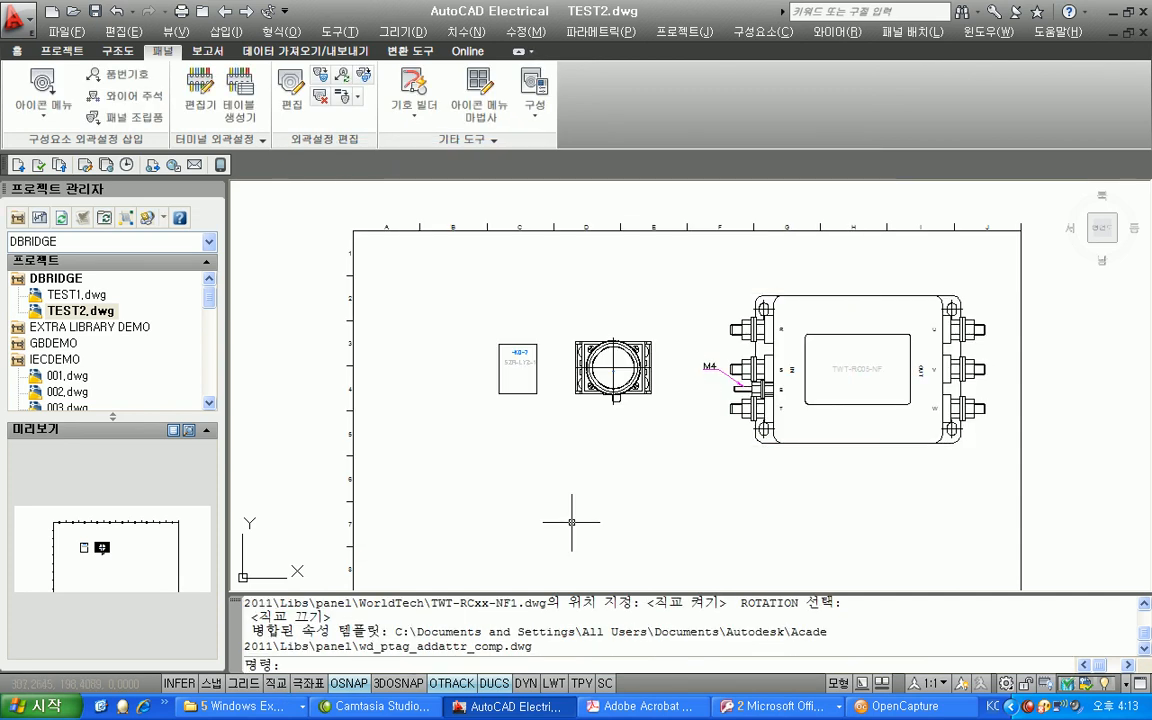
Examine the inserted noise filter footprint up close, including its M4 leader note and catalog number text.
{"action": "scroll", "coordinate": [696, 355], "scroll_direction": "up", "scroll_amount": 6}
{"action": "scroll", "coordinate": [696, 355], "scroll_direction": "down", "scroll_amount": 3}
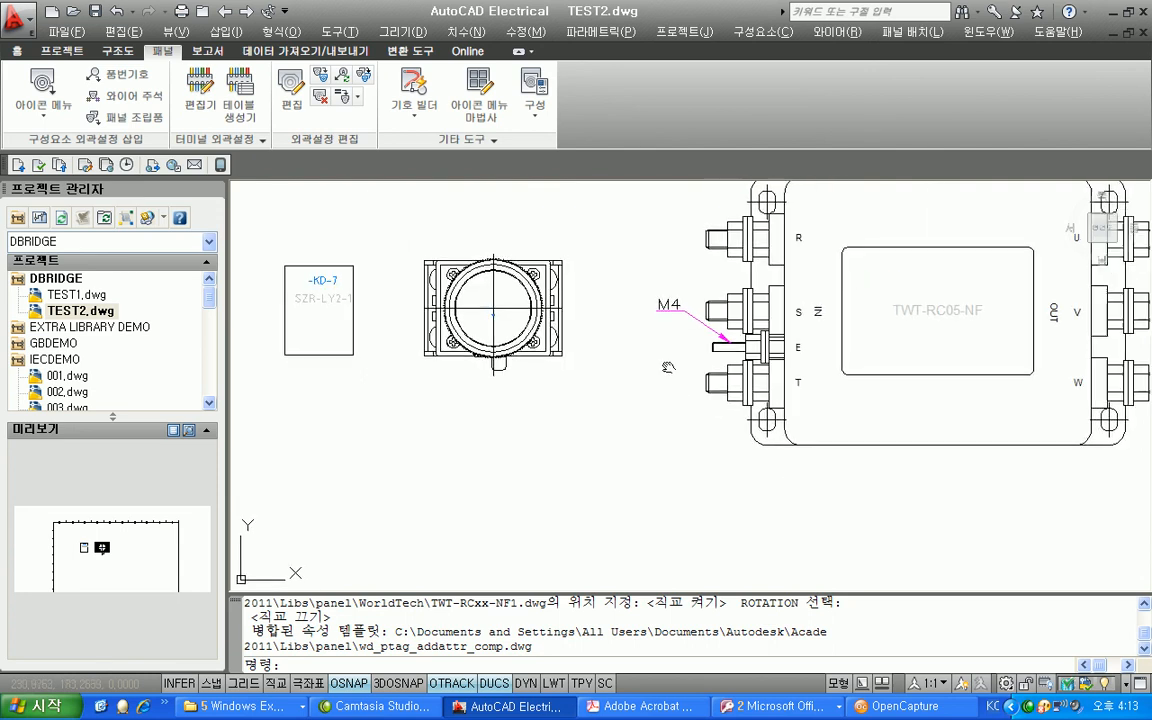
{"action": "scroll", "coordinate": [600, 330], "scroll_direction": "down", "scroll_amount": 3}
{"action": "scroll", "coordinate": [545, 398], "scroll_direction": "up", "scroll_amount": 3}
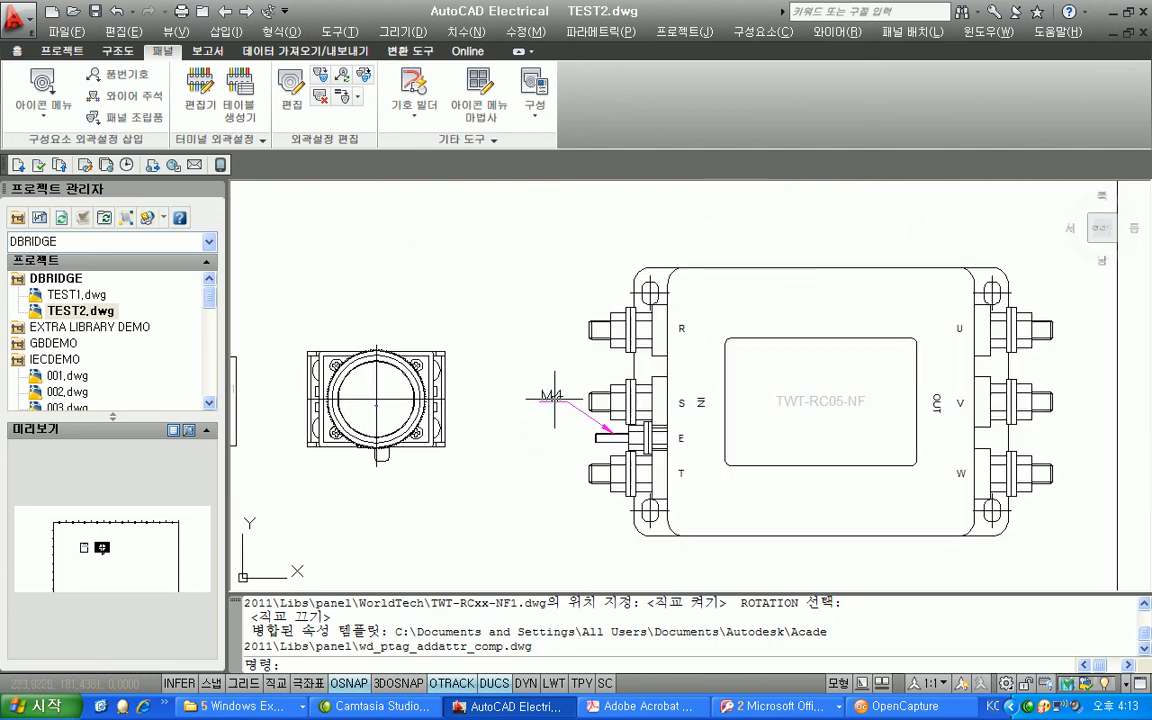
{"action": "left_click", "coordinate": [557, 397]}
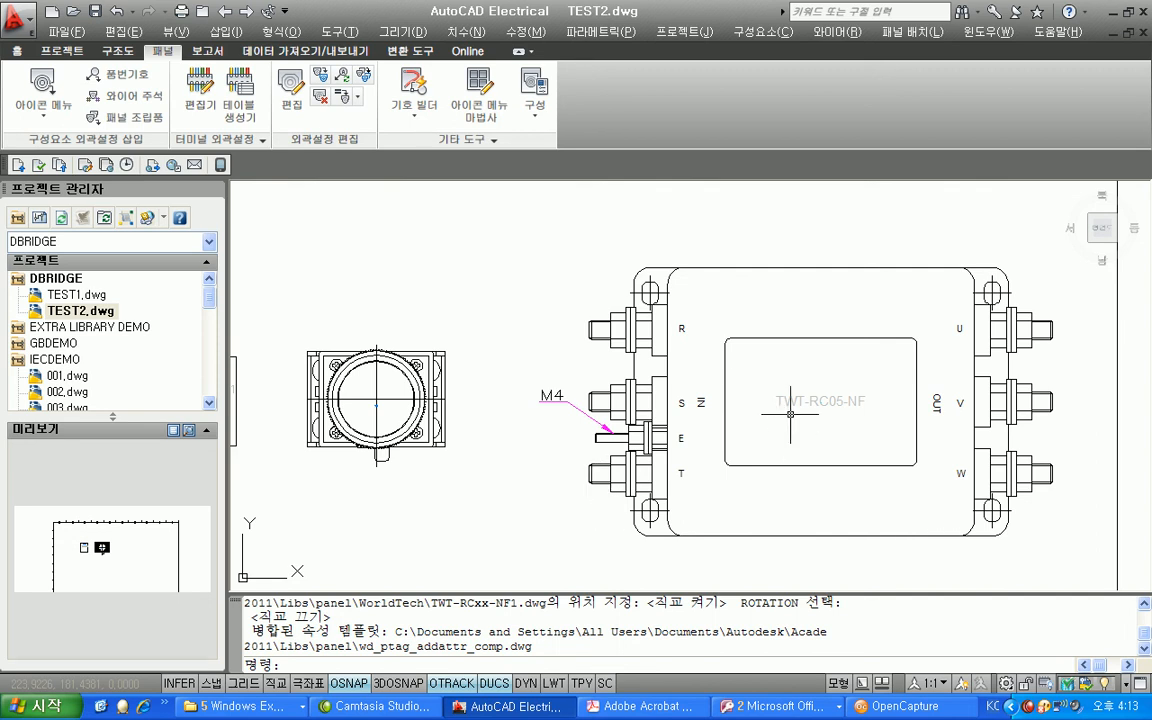
{"action": "scroll", "coordinate": [790, 413], "scroll_direction": "up", "scroll_amount": 4}
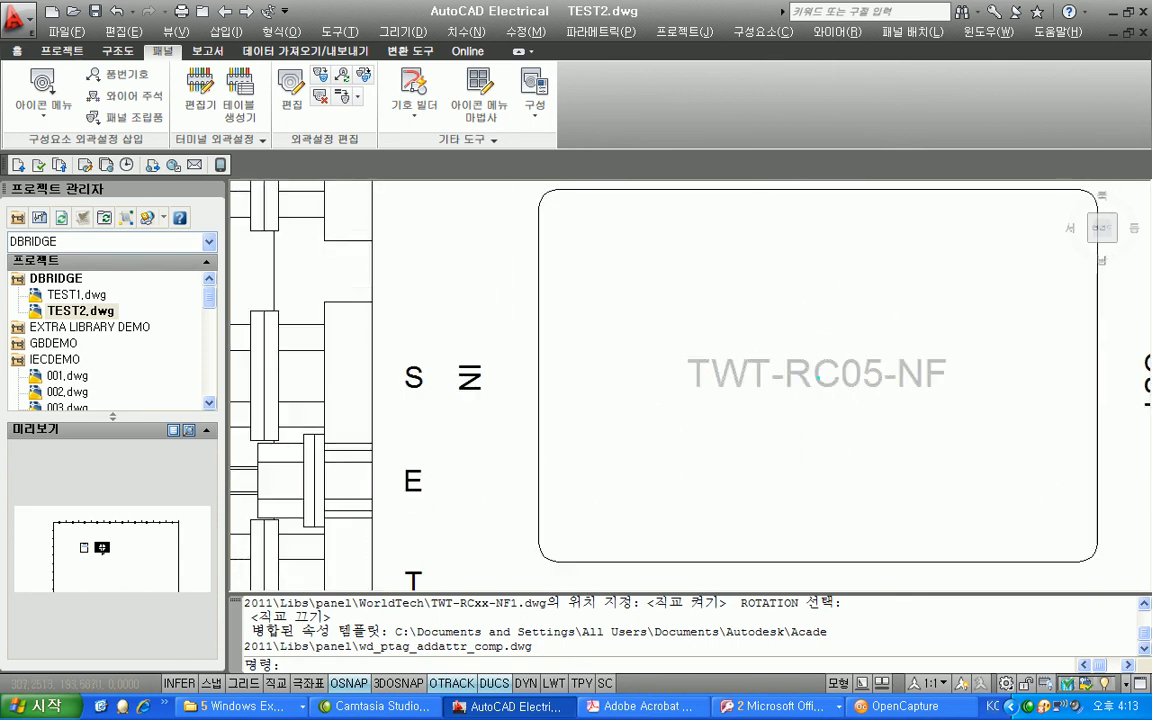
{"action": "scroll", "coordinate": [782, 320], "scroll_direction": "down", "scroll_amount": 6}
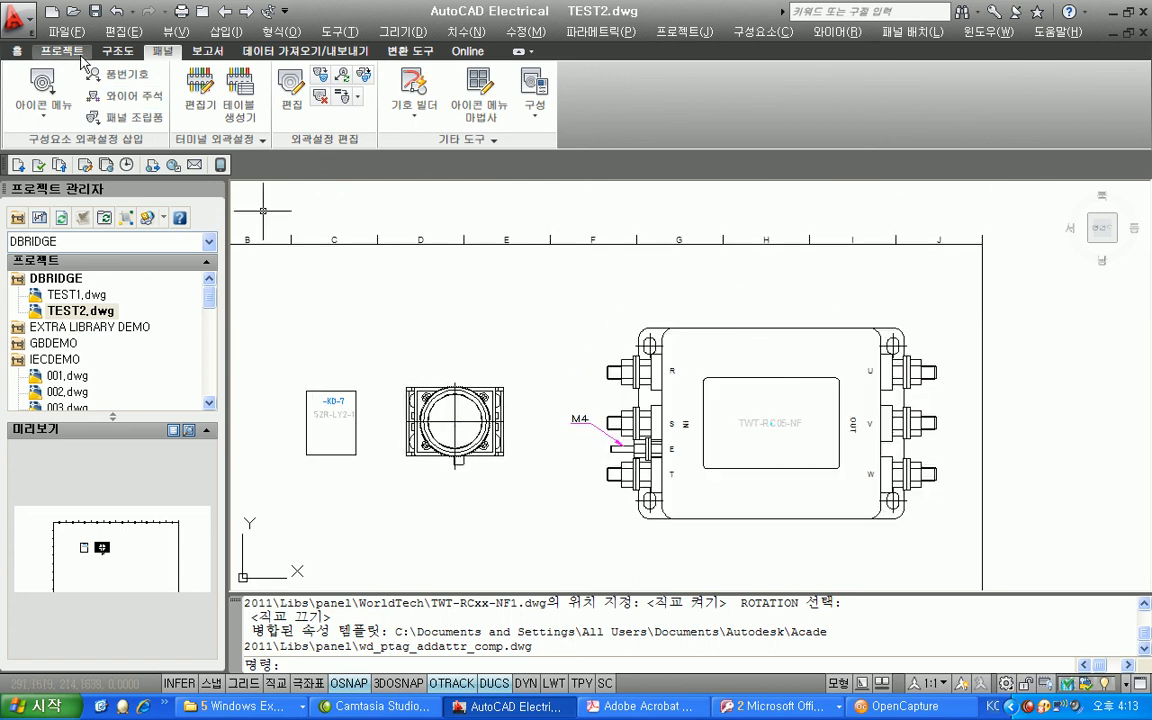
Review the noise filter footprint's manufacturer, catalog and rating data in the panel component editor, then close it.
{"action": "left_click", "coordinate": [290, 95]}
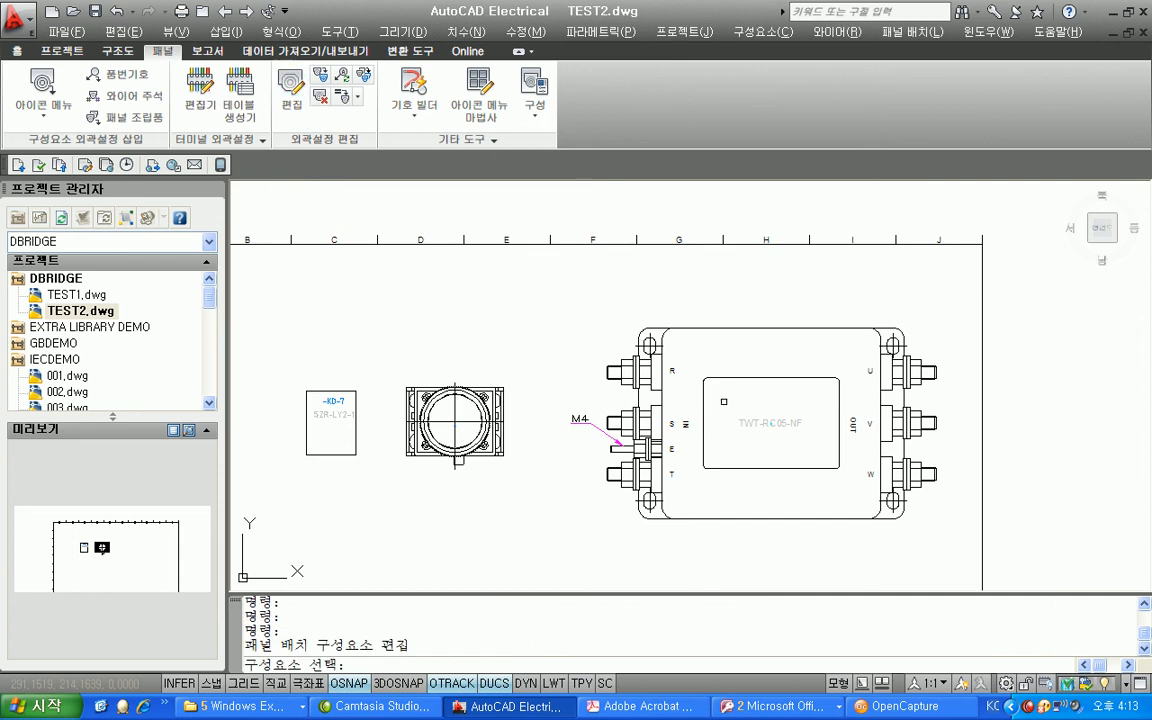
{"action": "left_click", "coordinate": [694, 380]}
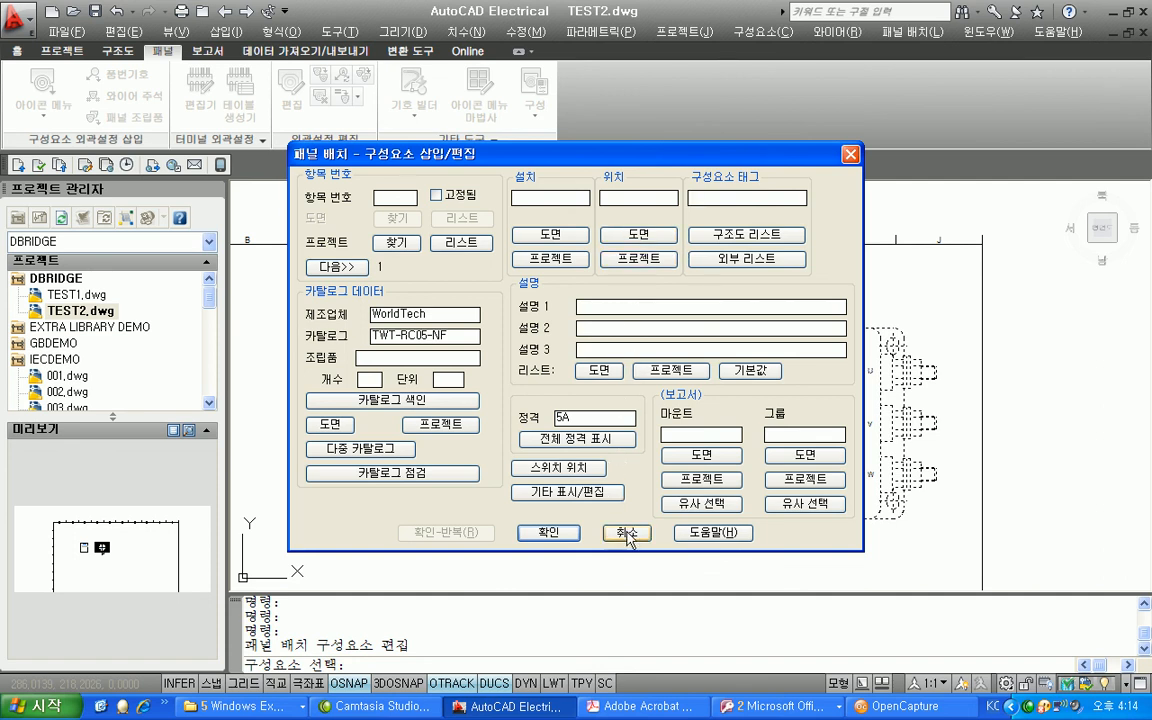
{"action": "left_click", "coordinate": [548, 532]}
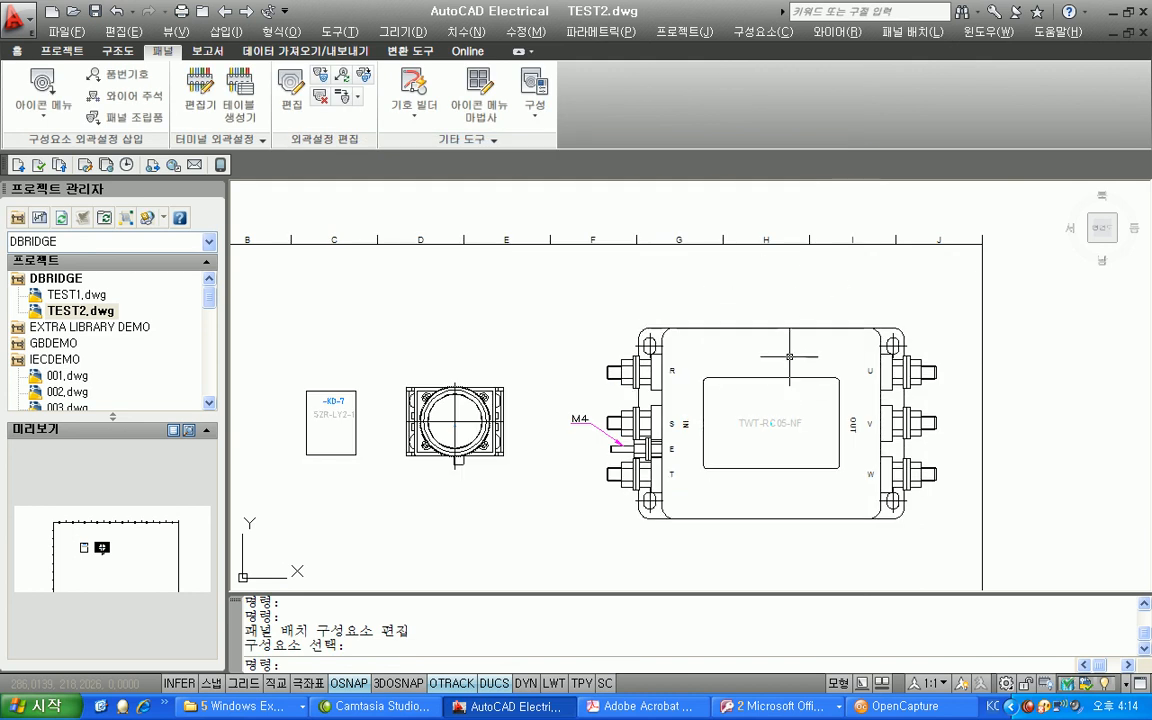